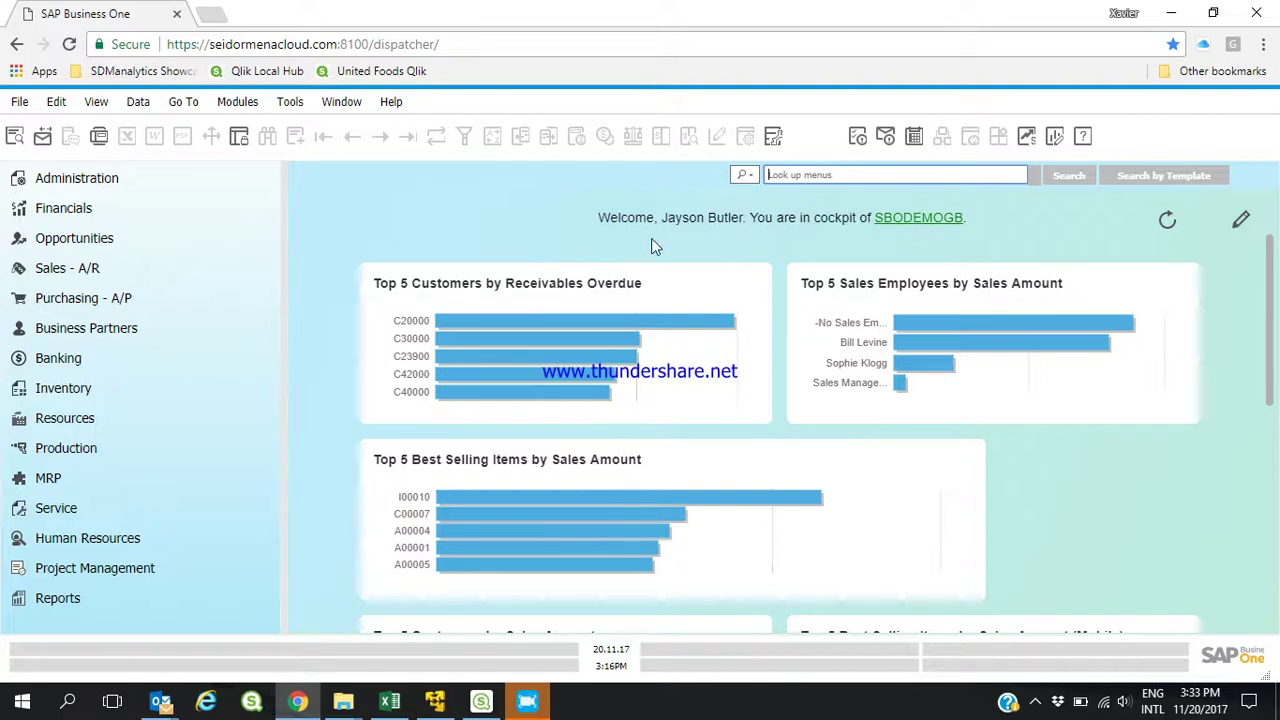
# Look at the SAP HANA Administration Console and the empty Qlik Sense Desktop app, and return to SAP Business One in Chrome
pyautogui.click(435, 701)
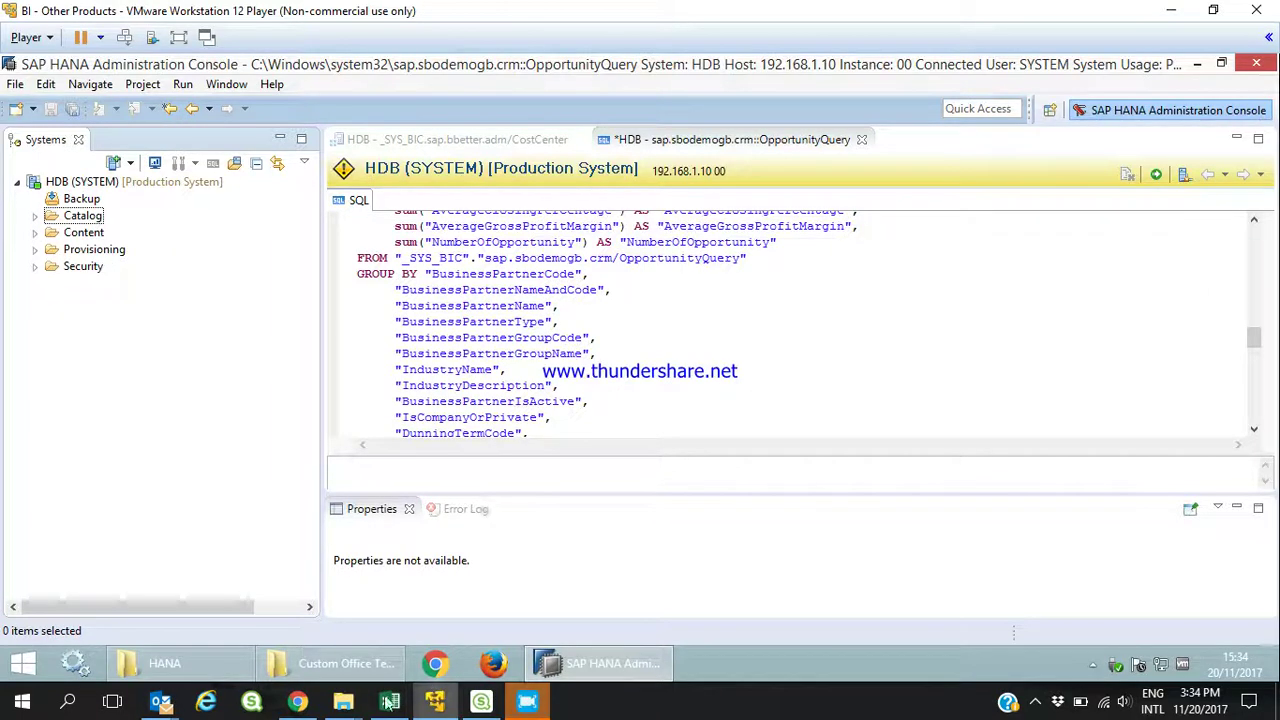
pyautogui.click(435, 704)
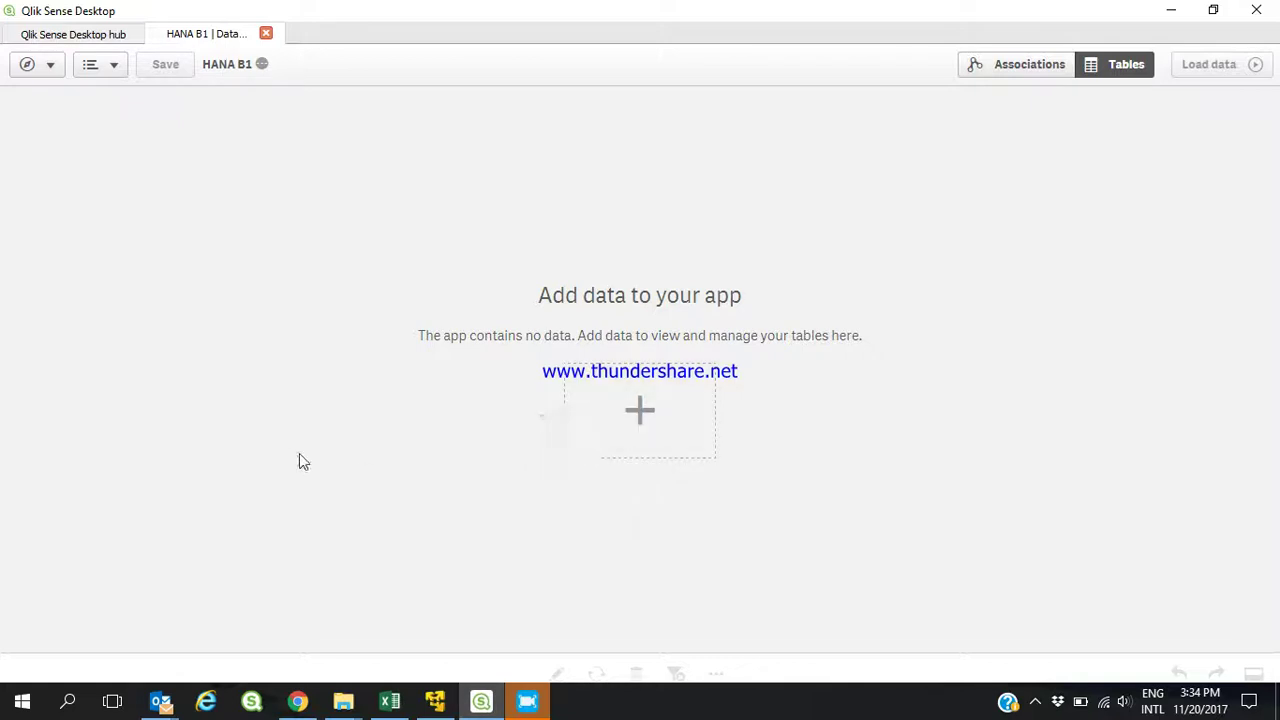
pyautogui.click(298, 701)
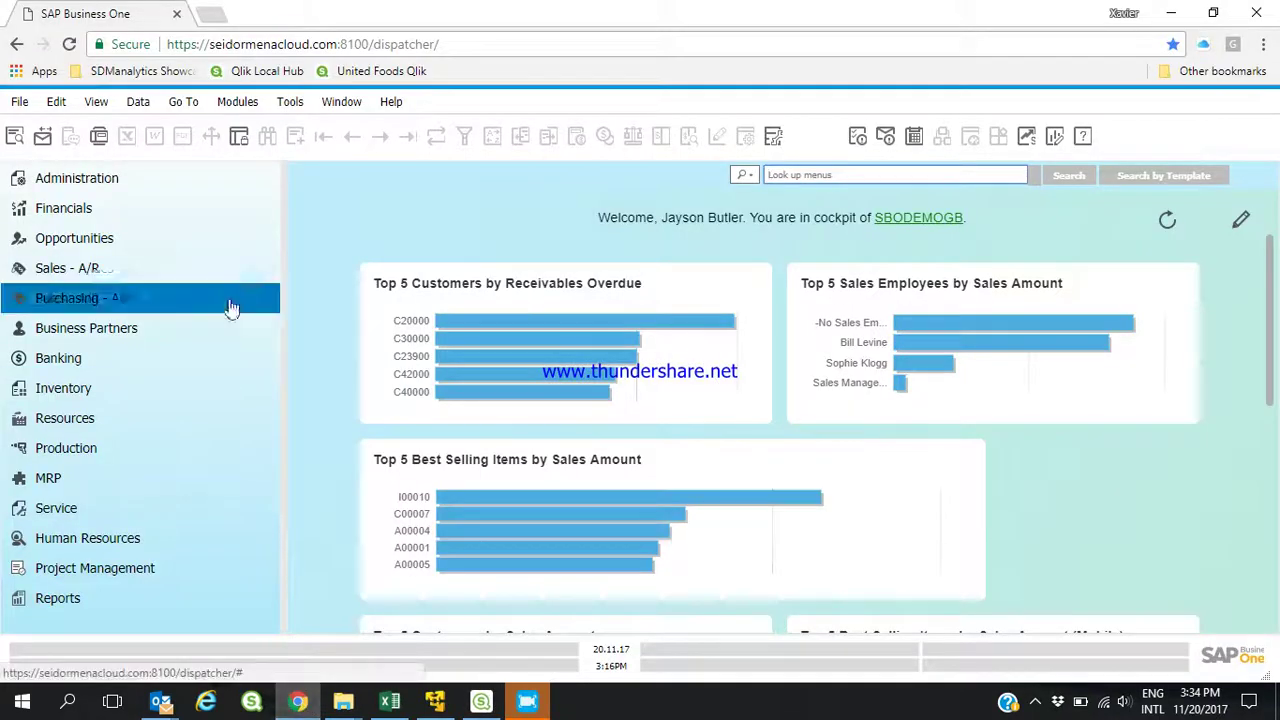
# Open the Pervasive Analytics designer in SAP Business One
pyautogui.click(341, 101)
pyautogui.moveTo(290, 112)
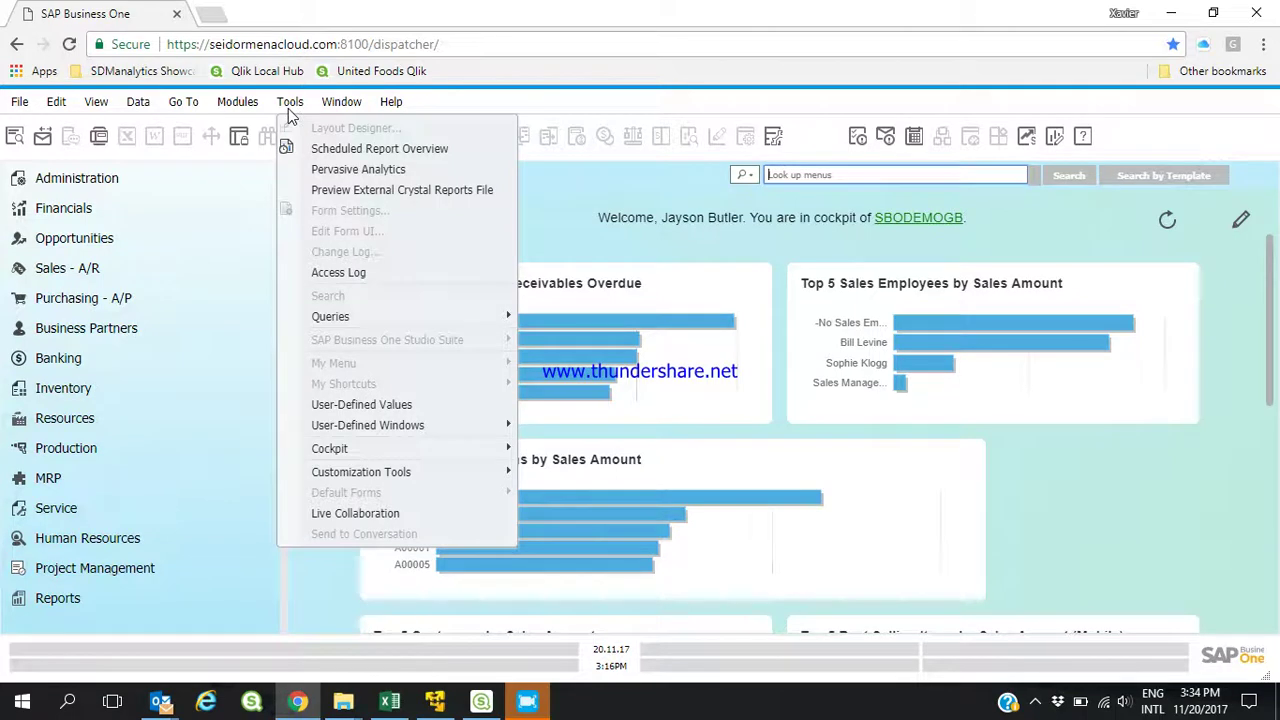
pyautogui.click(362, 172)
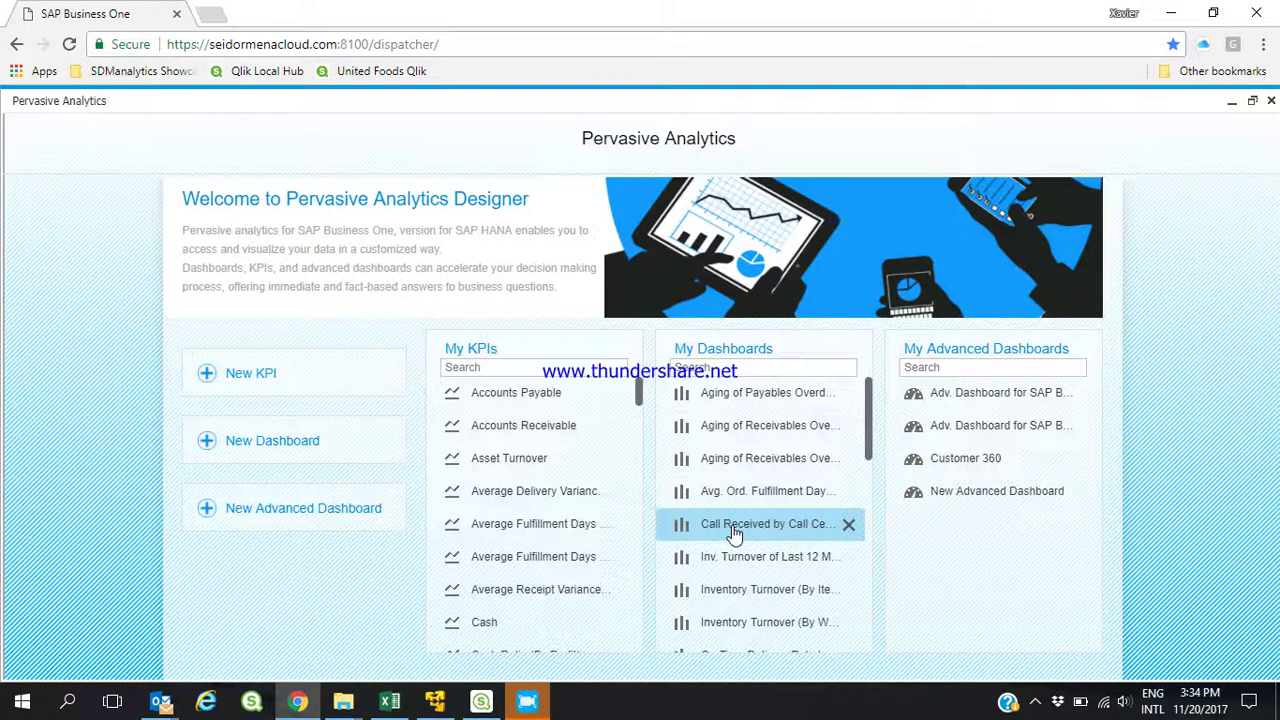
# Search the existing KPIs for "opport" and open the Potential Amt of Open Opportunities KPI
pyautogui.click(528, 368)
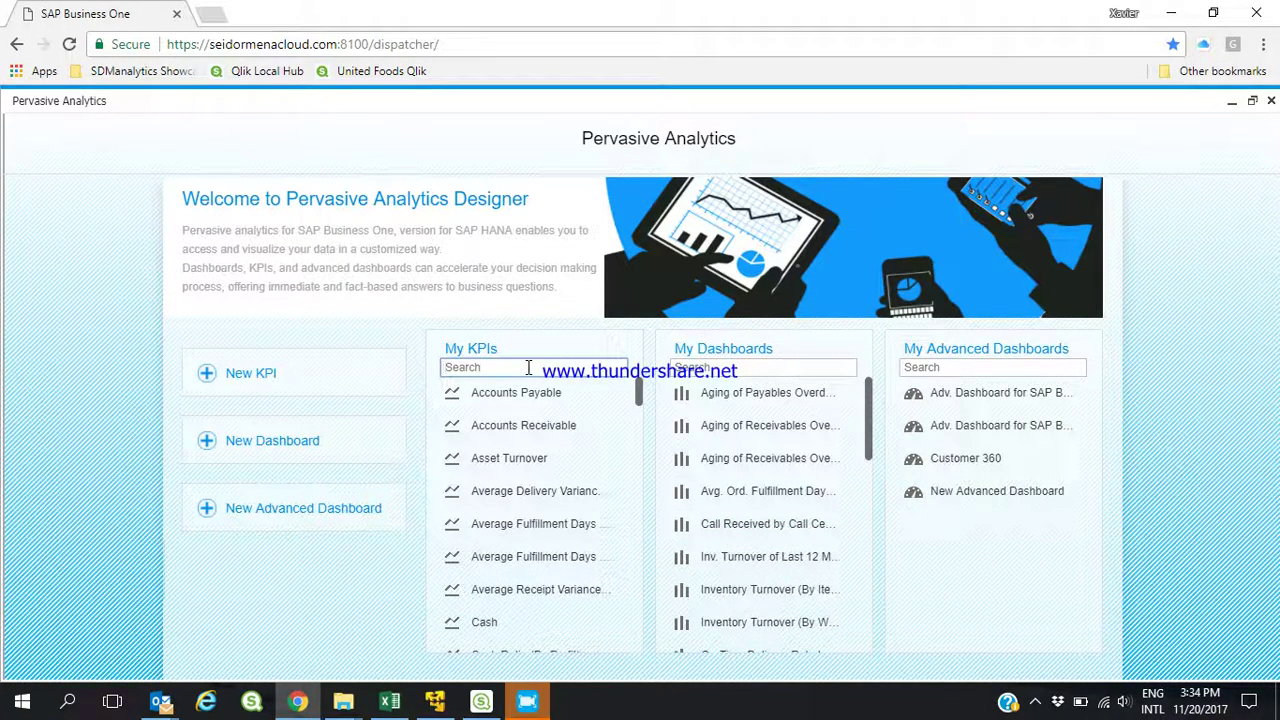
pyautogui.write('opport')
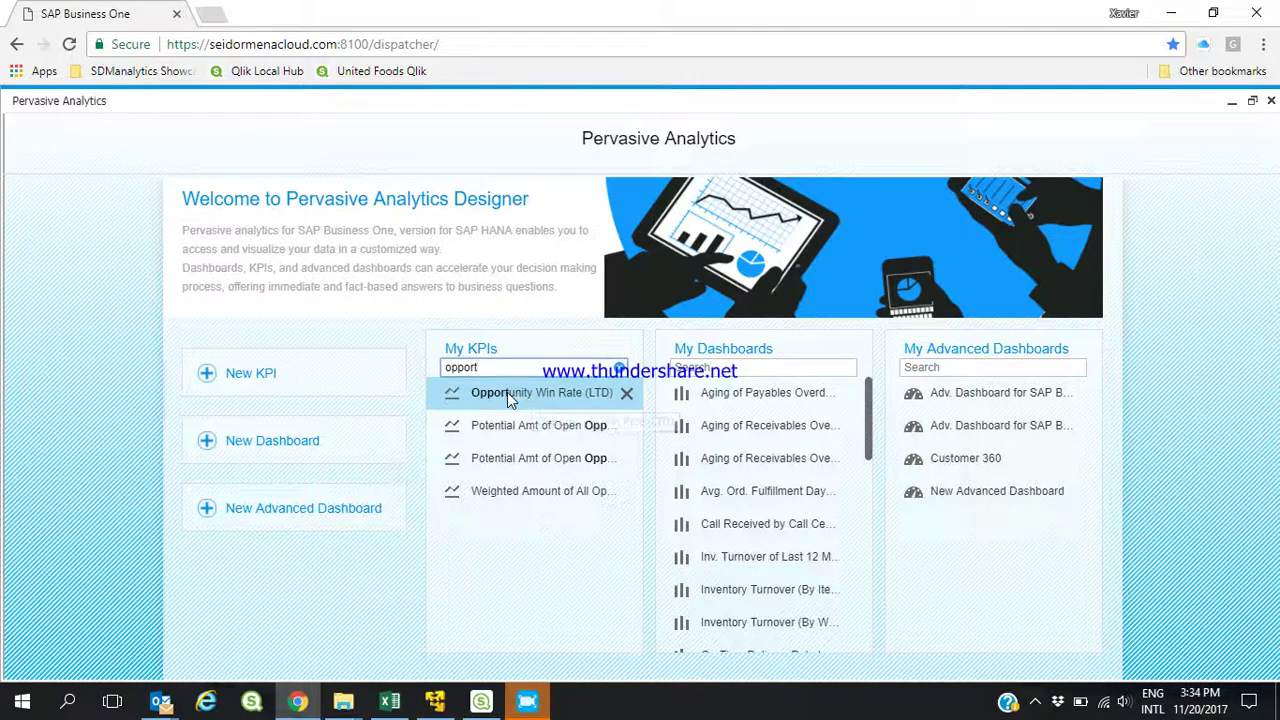
pyautogui.click(503, 435)
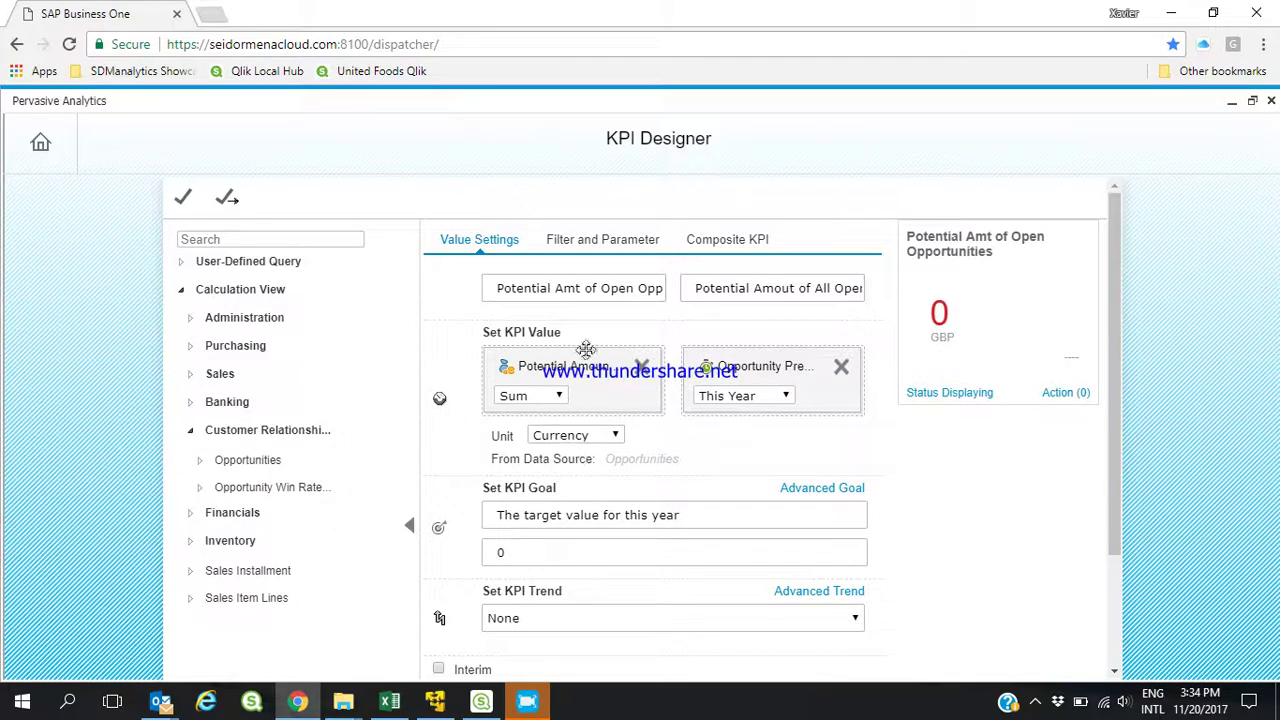
# Examine the KPI's settings and the measures of the Opportunities calculation view under Customer Relationship
pyautogui.scroll(-3, 597, 520)
pyautogui.scroll(3, 597, 520)
pyautogui.click(206, 436)
pyautogui.click(206, 436)
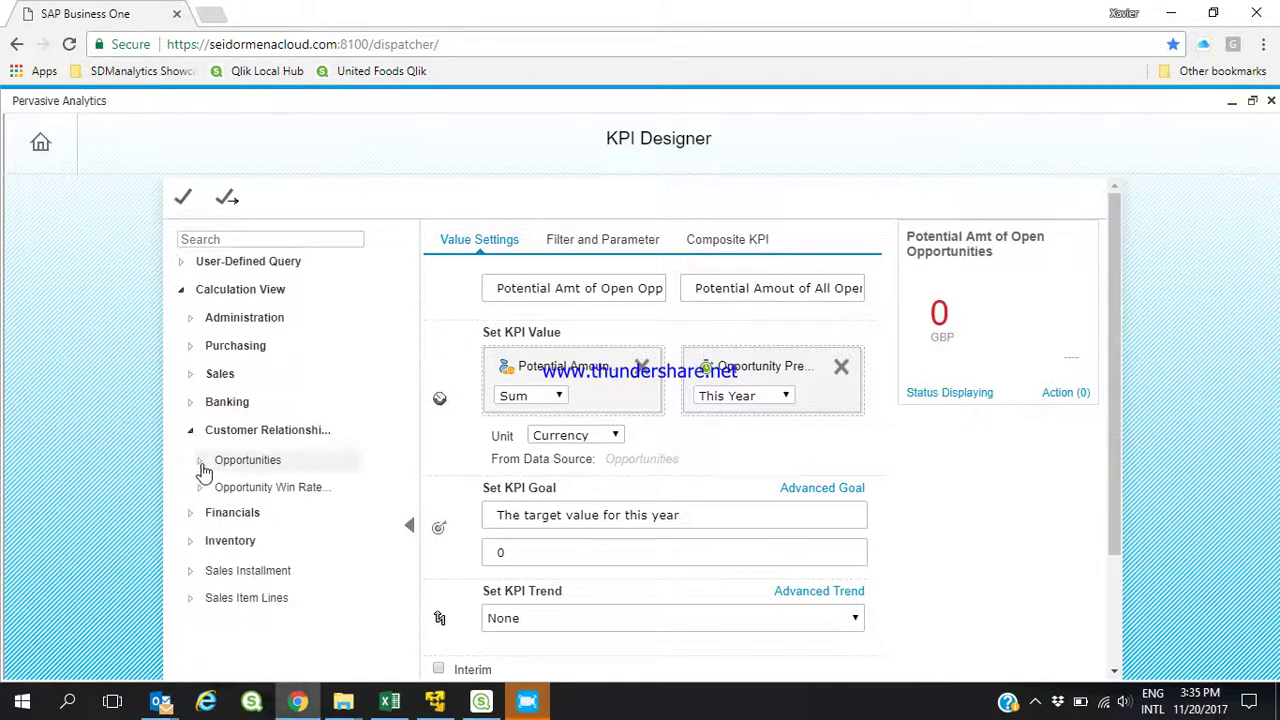
pyautogui.click(200, 461)
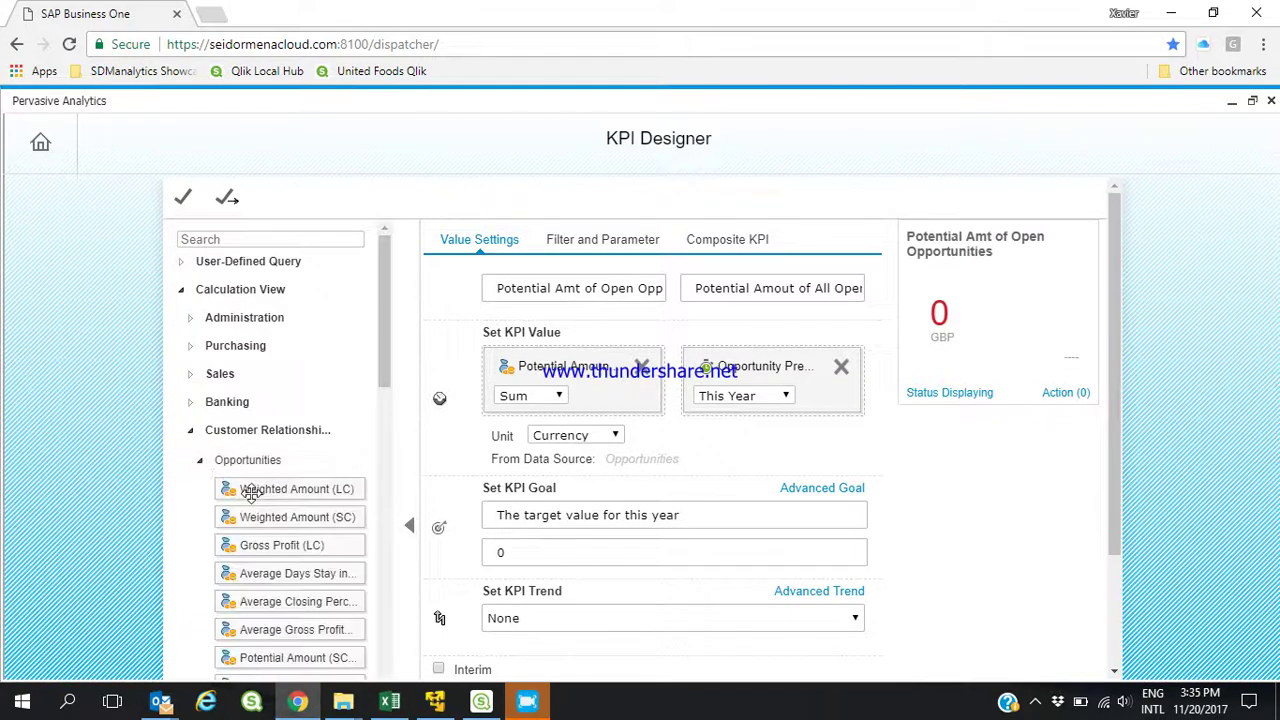
pyautogui.scroll(-3, 270, 487)
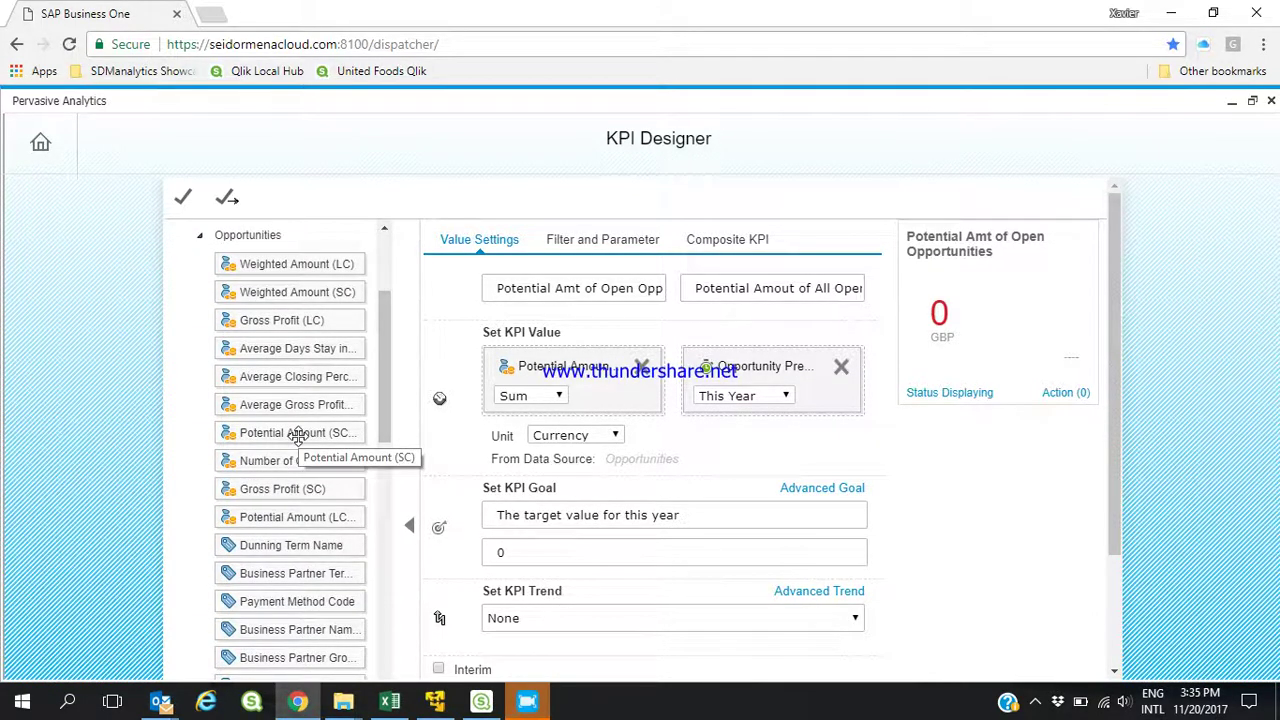
# Replace the KPI's value measure with Potential Amount (SC) and try to save the KPI under the name Potential
pyautogui.click(641, 368)
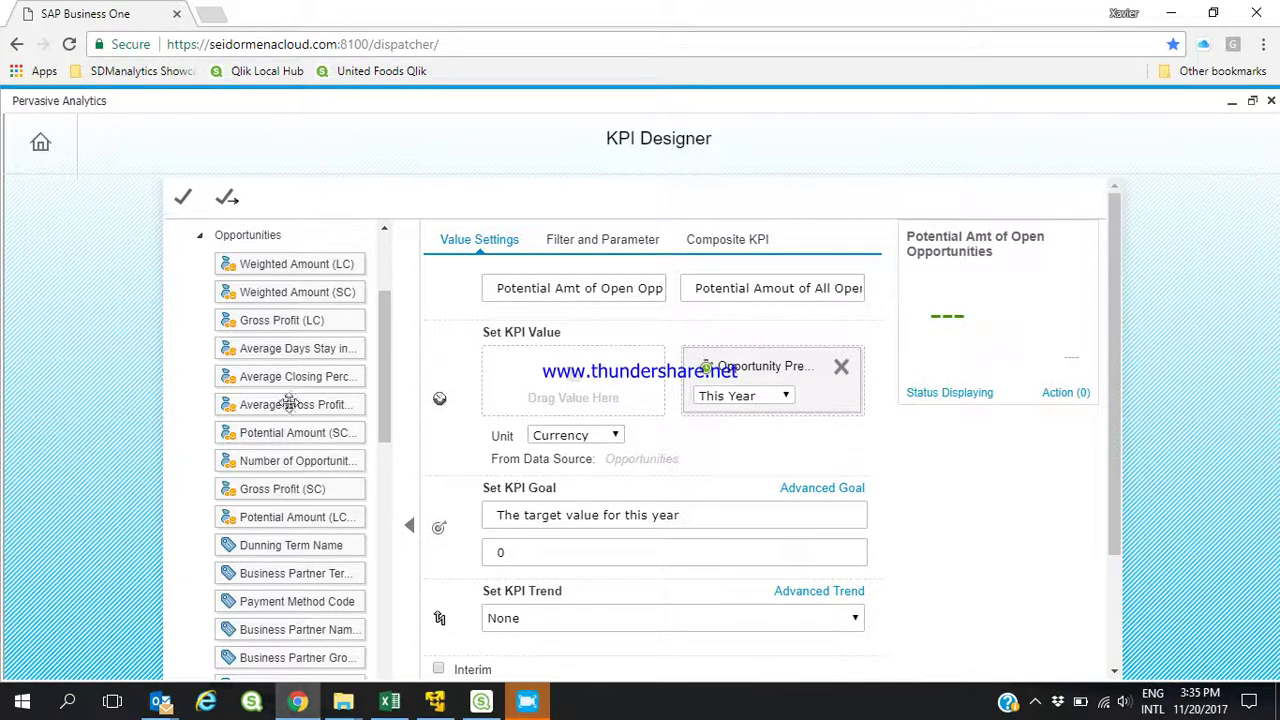
pyautogui.moveTo(285, 430); pyautogui.dragTo(460, 392)
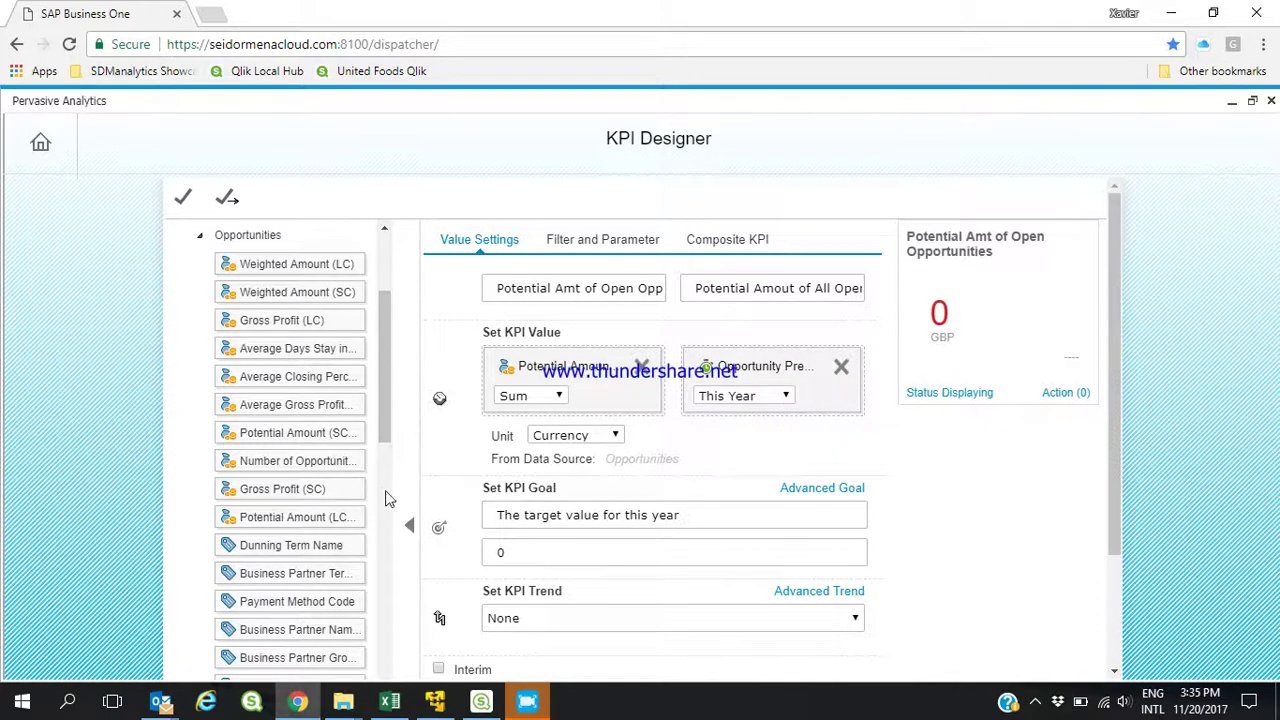
pyautogui.click(229, 197)
pyautogui.click(620, 428)
pyautogui.write('Potential')
pyautogui.click(617, 490)
# Browse the dimensions available in the Opportunities calculation view
pyautogui.scroll(-2, 922, 475)
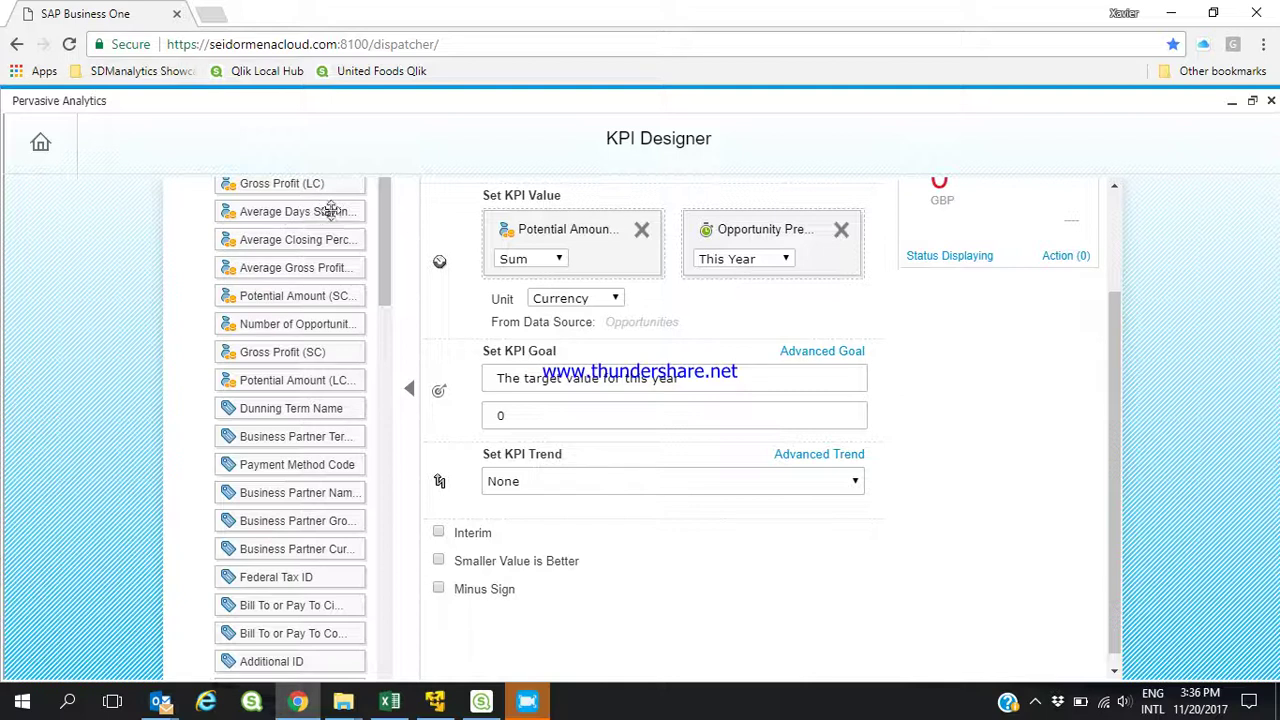
pyautogui.scroll(-7, 392, 366)
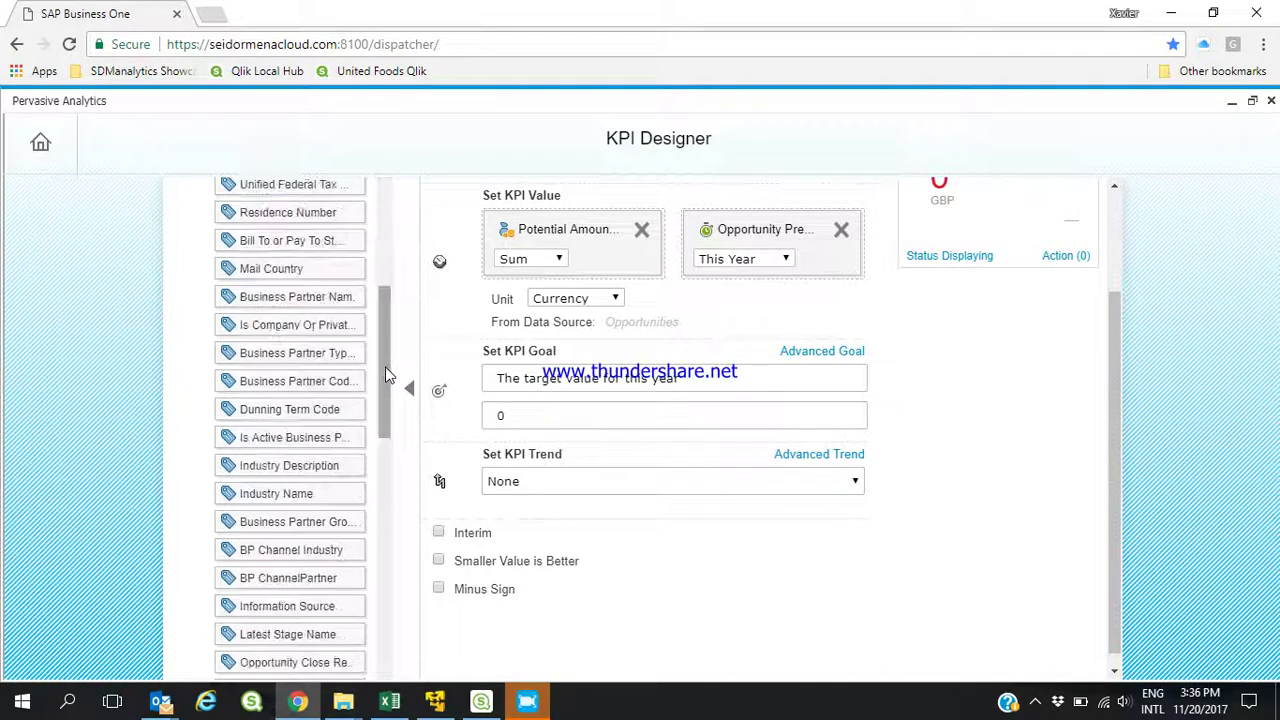
pyautogui.scroll(4, 395, 308)
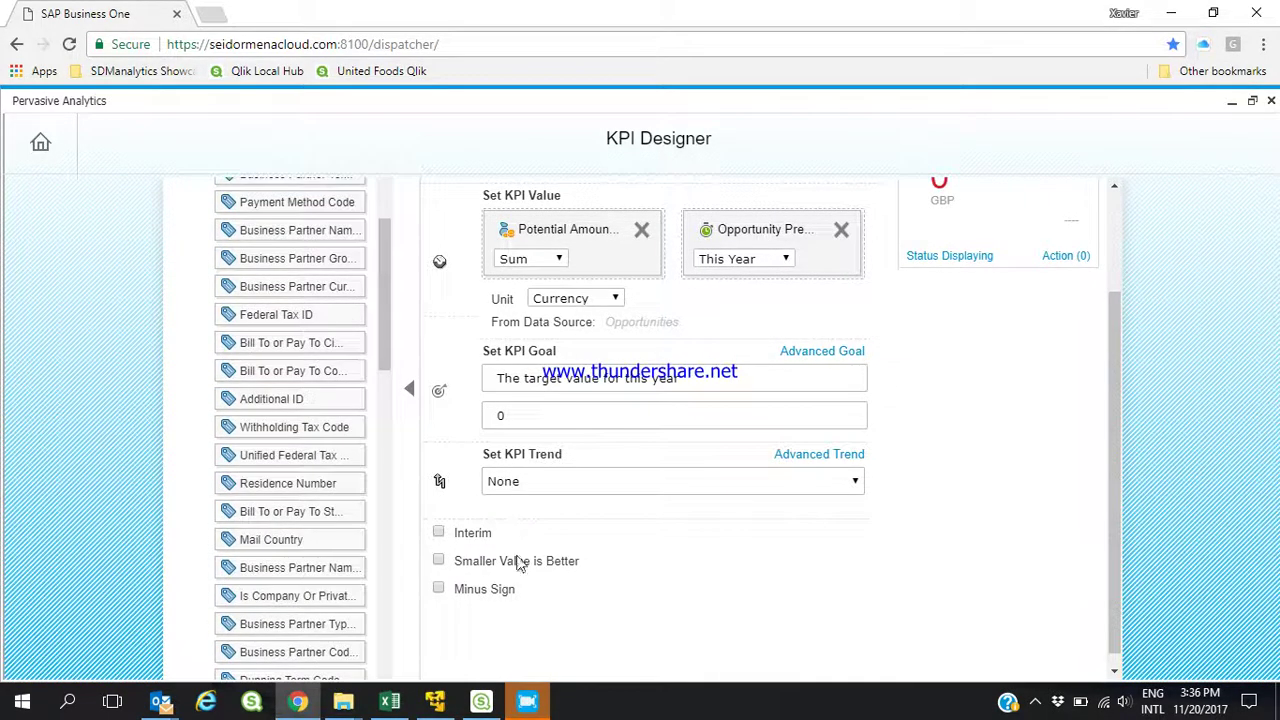
# Switch to the SAP HANA Administration Console and examine the column views and views of the SBODEMOGB schema in the Catalog
pyautogui.click(435, 700)
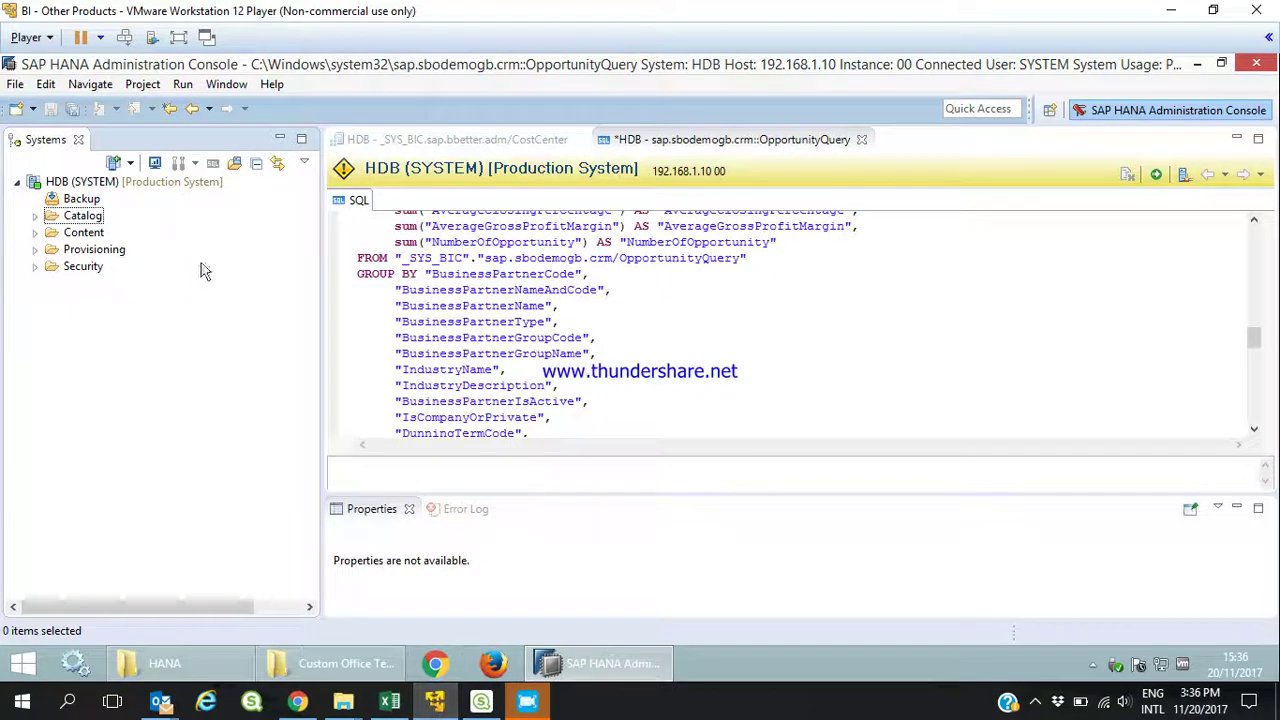
pyautogui.click(36, 217)
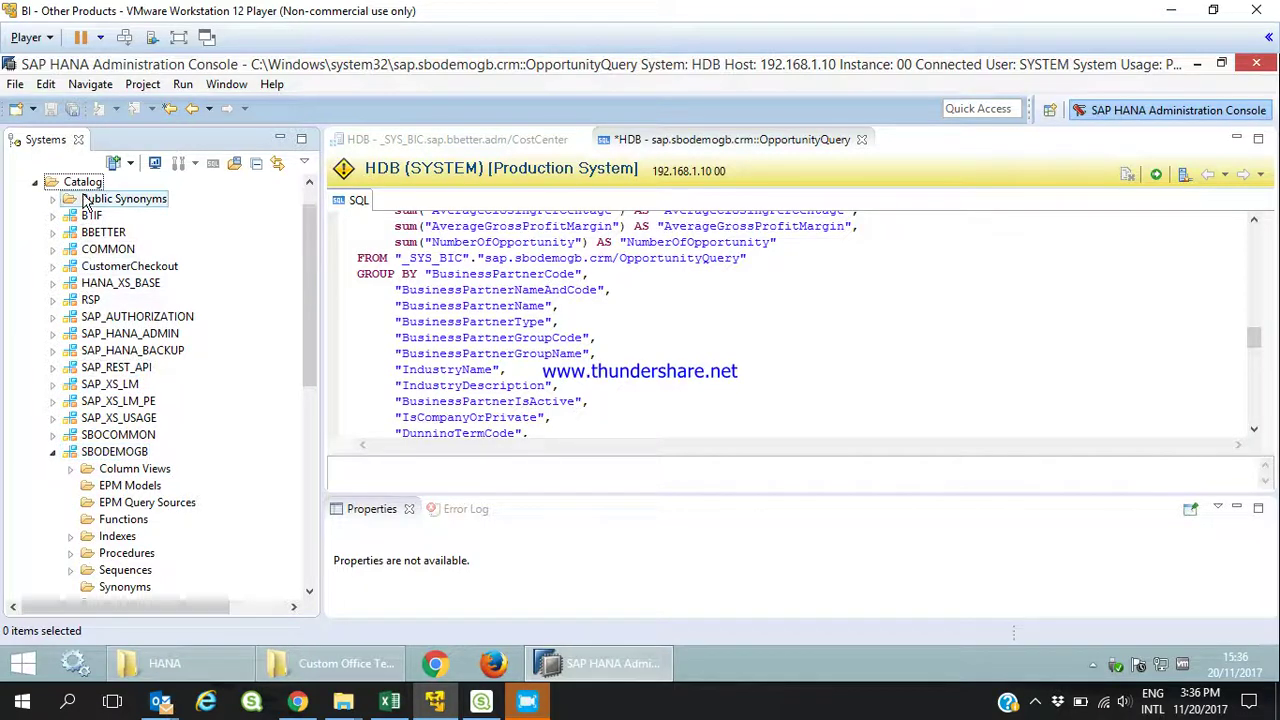
pyautogui.click(112, 451)
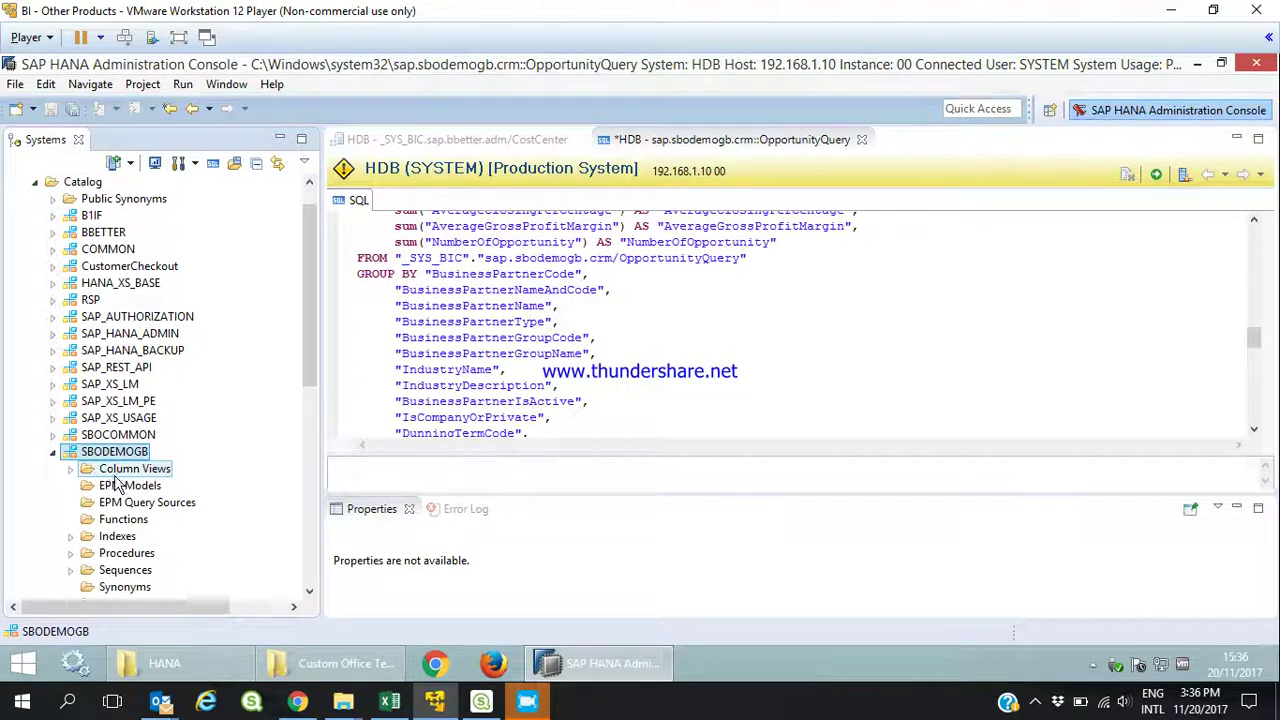
pyautogui.click(70, 468)
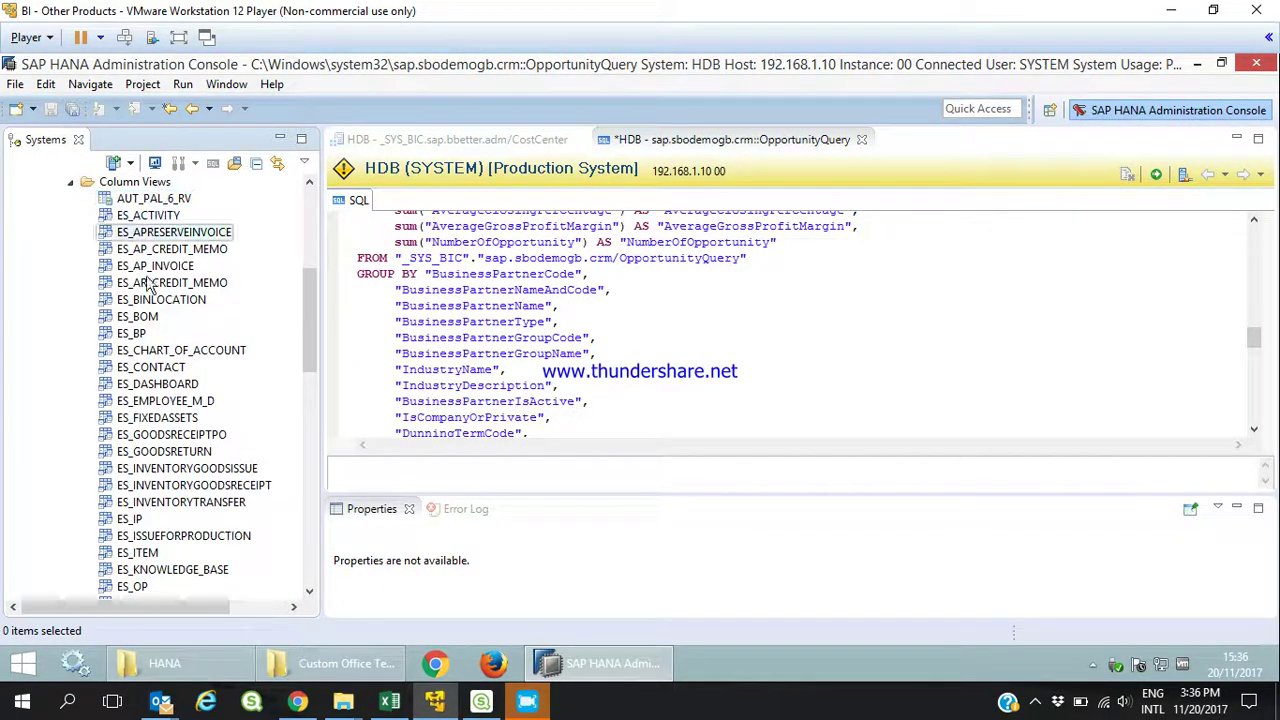
pyautogui.click(70, 182)
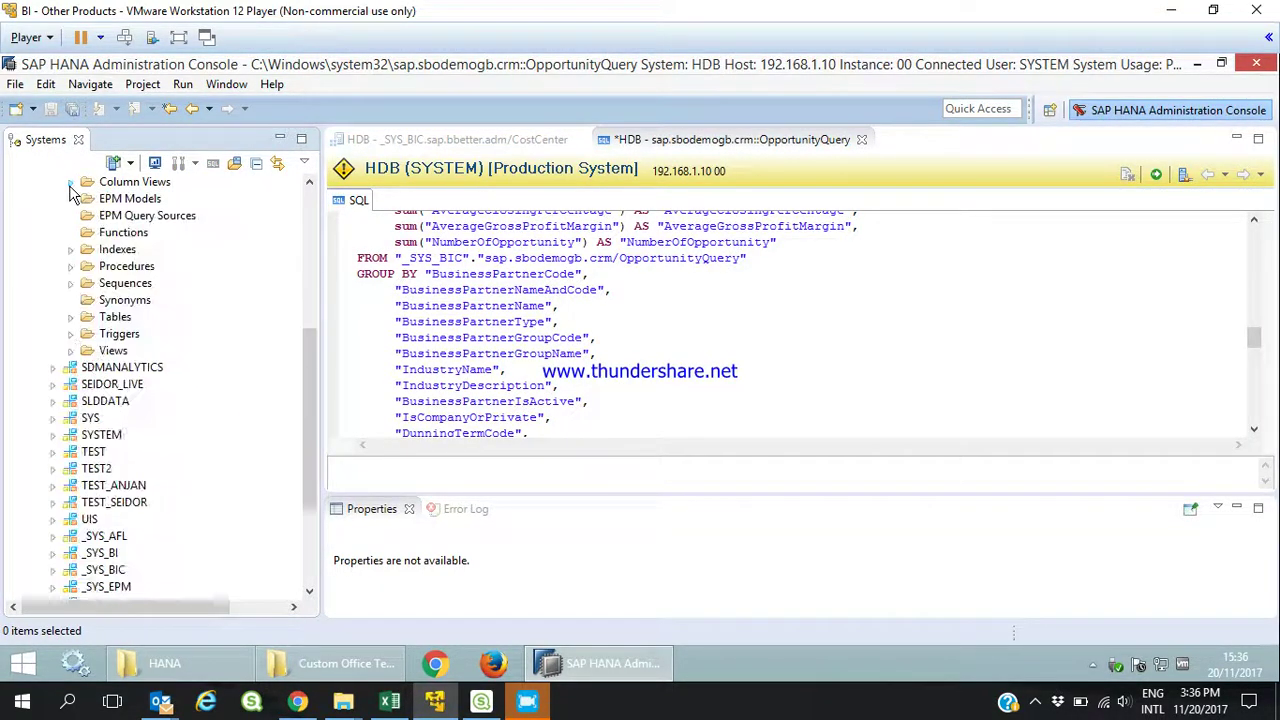
pyautogui.click(71, 350)
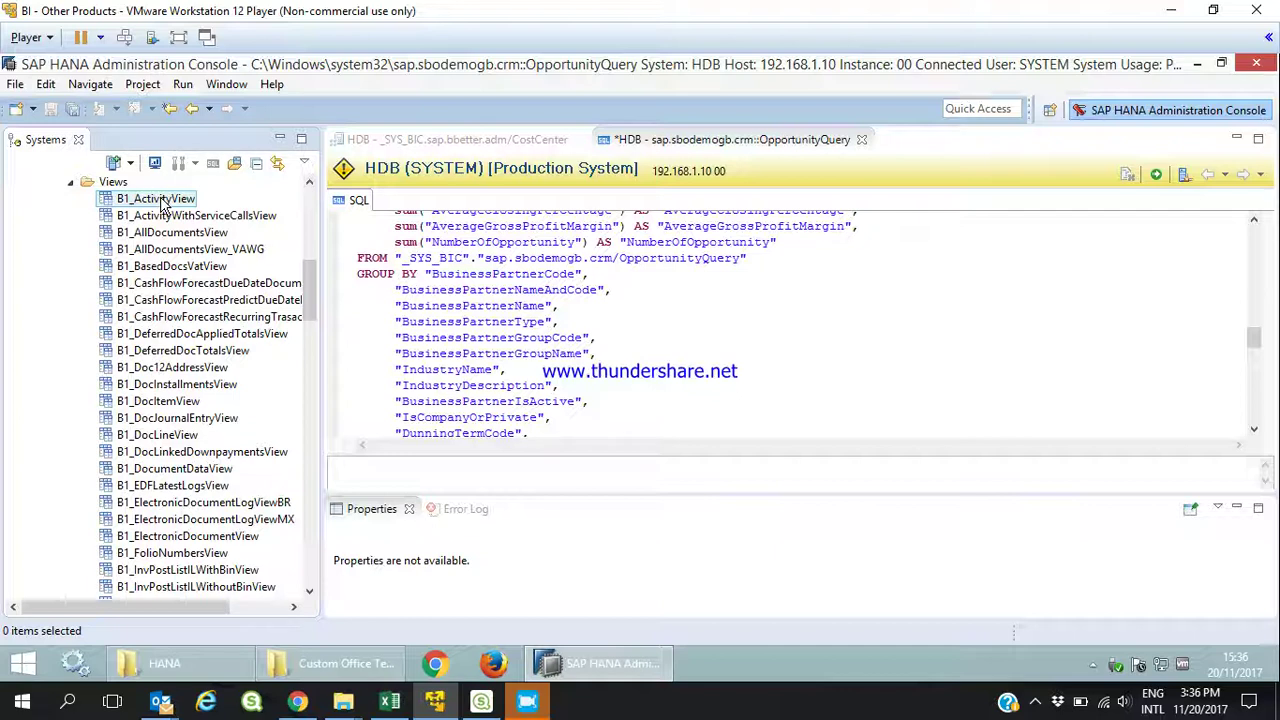
pyautogui.click(70, 182)
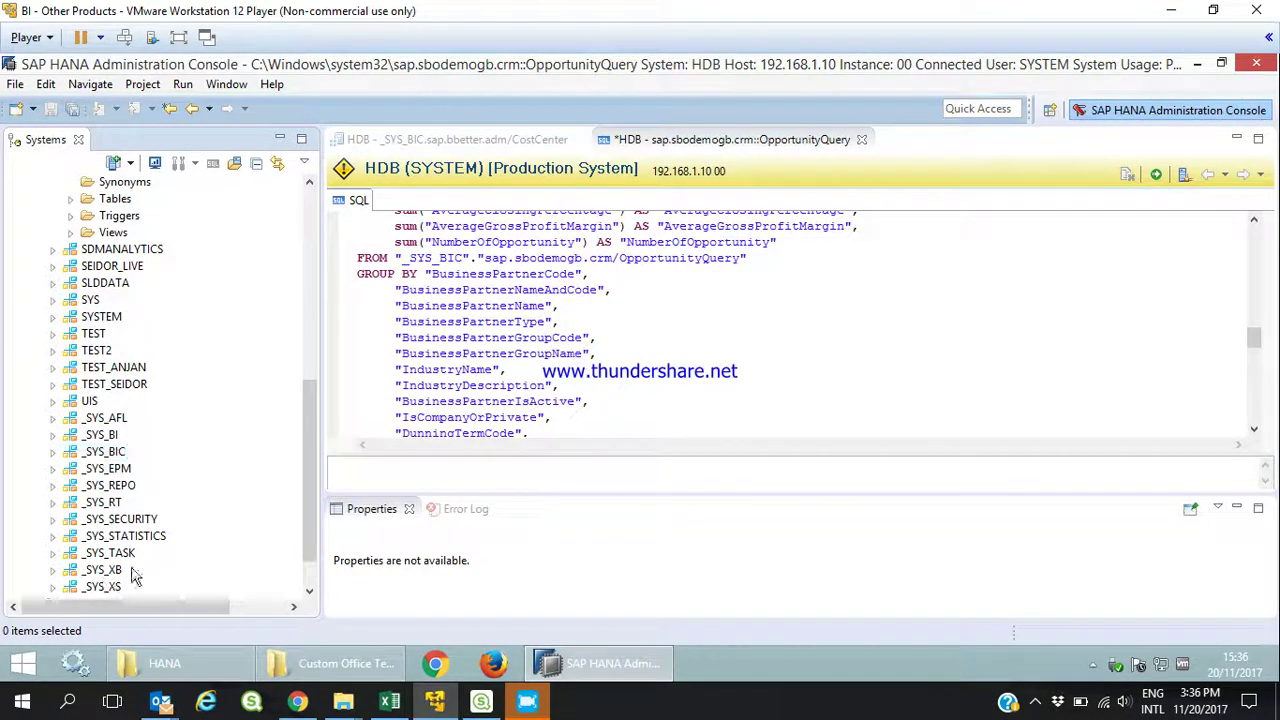
# Expand the sap package under Content and examine the subpackages of sbodemogb
pyautogui.scroll(-1, 62, 560)
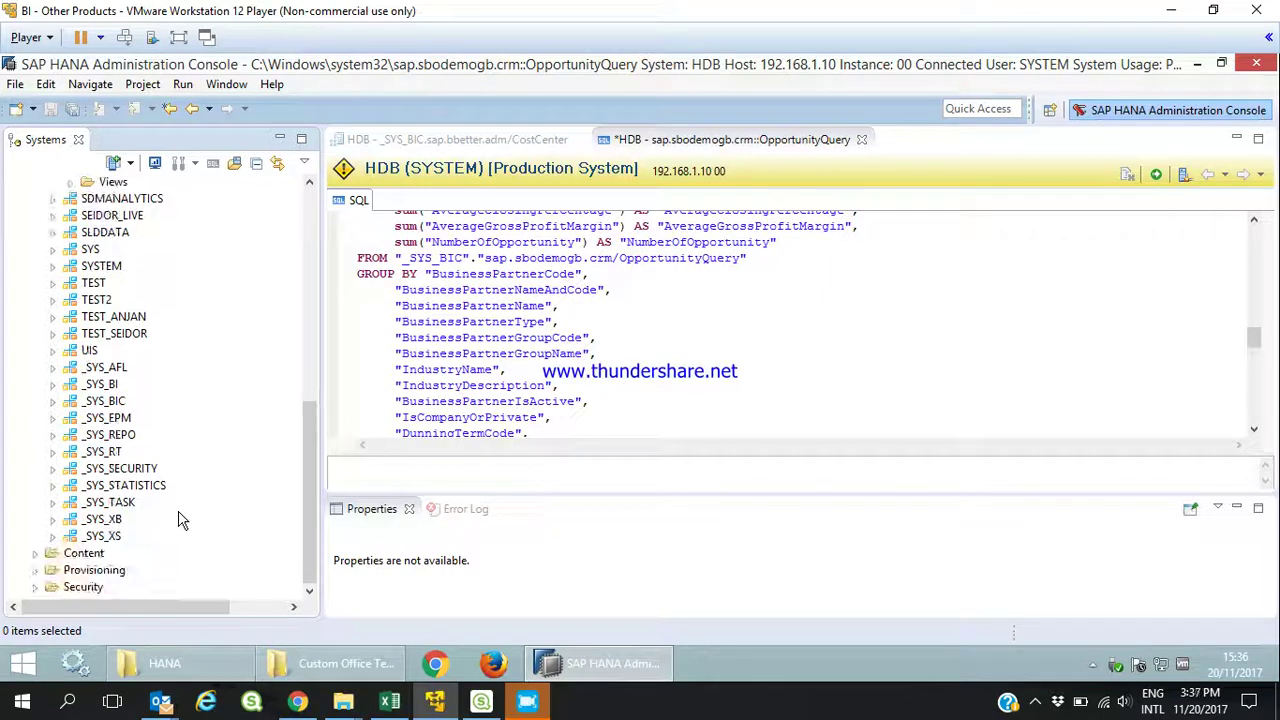
pyautogui.click(35, 553)
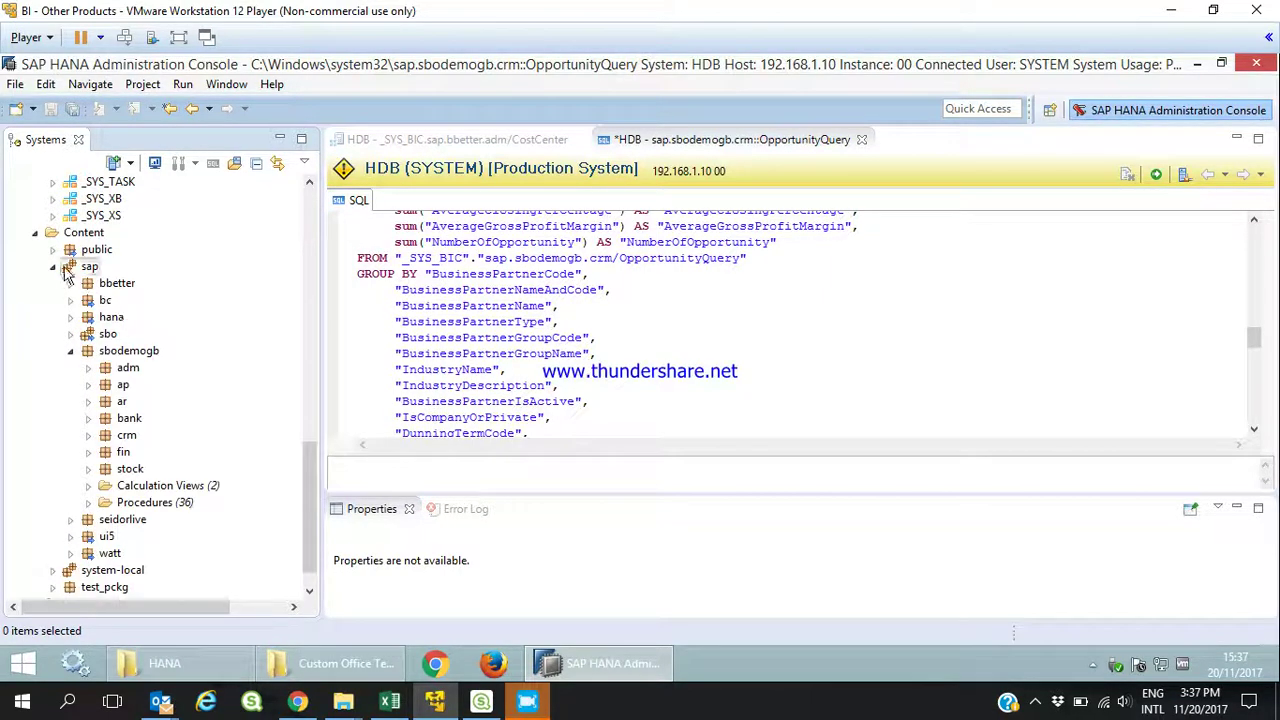
pyautogui.click(53, 266)
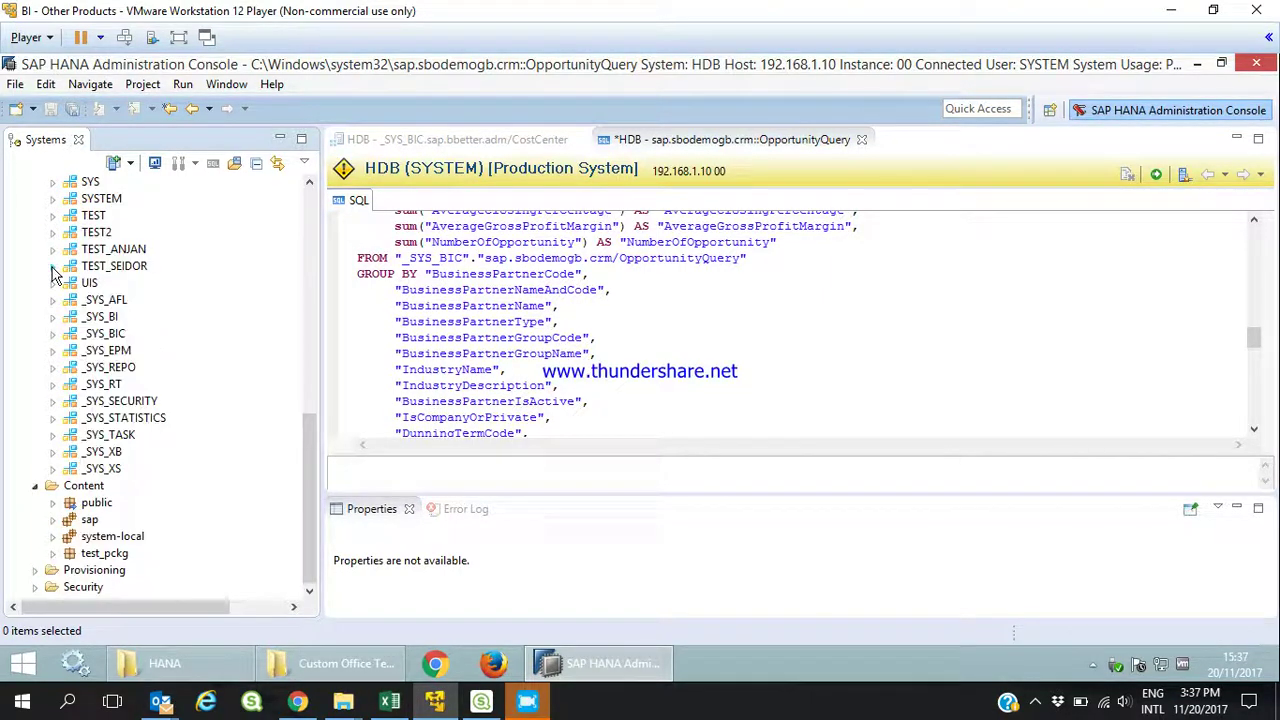
pyautogui.click(53, 520)
pyautogui.click(71, 386)
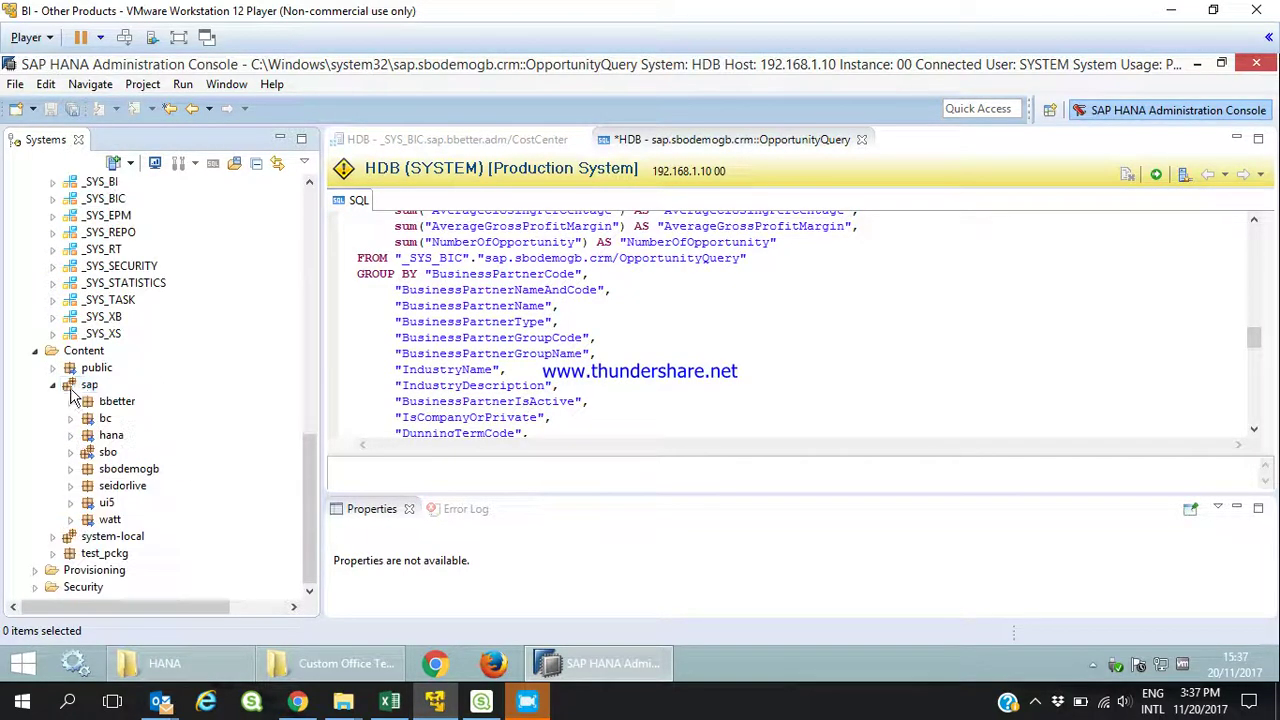
pyautogui.click(69, 469)
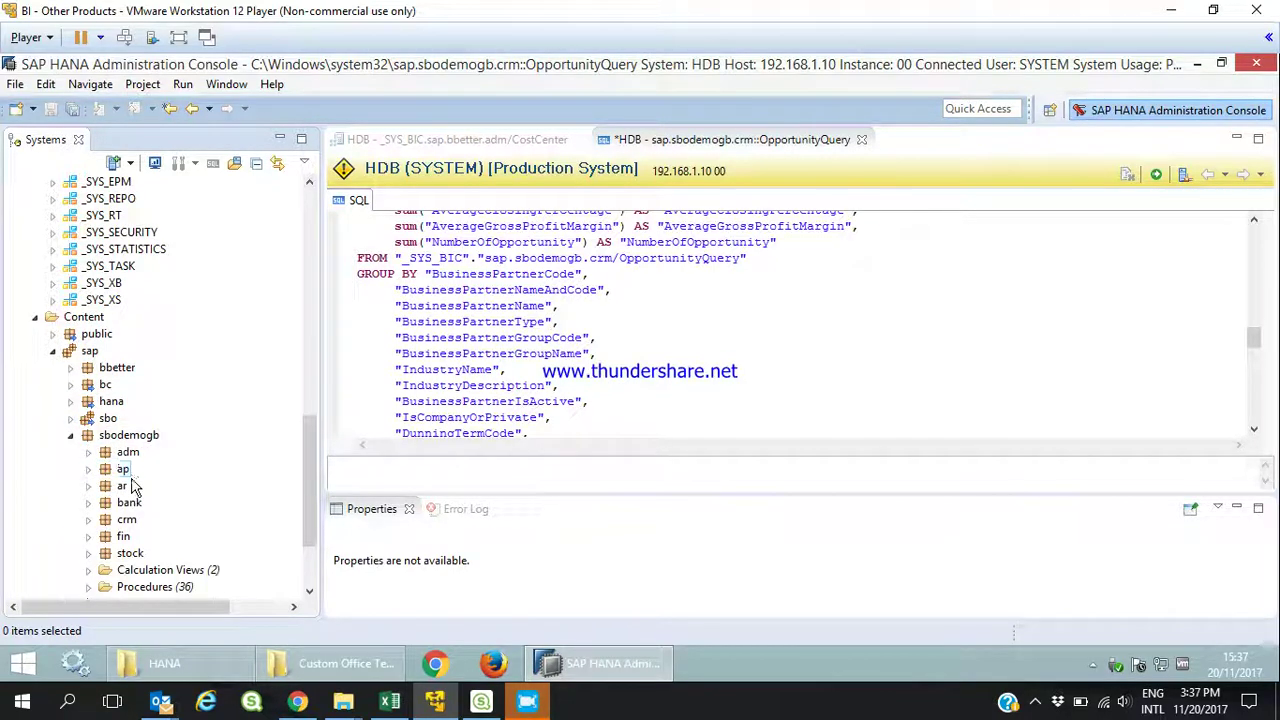
pyautogui.scroll(-1, 133, 487)
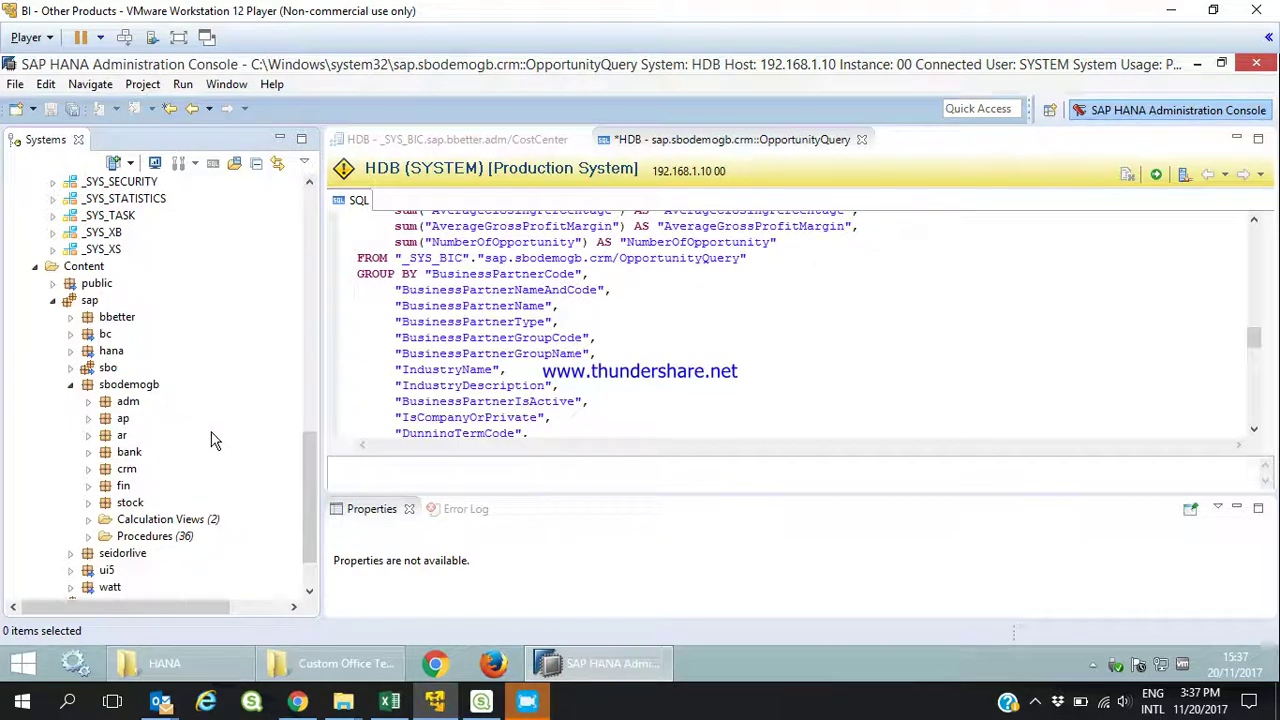
# Switch back to SAP Business One in Chrome, close the open KPI Designer and reopen Pervasive Analytics
pyautogui.moveTo(297, 701)
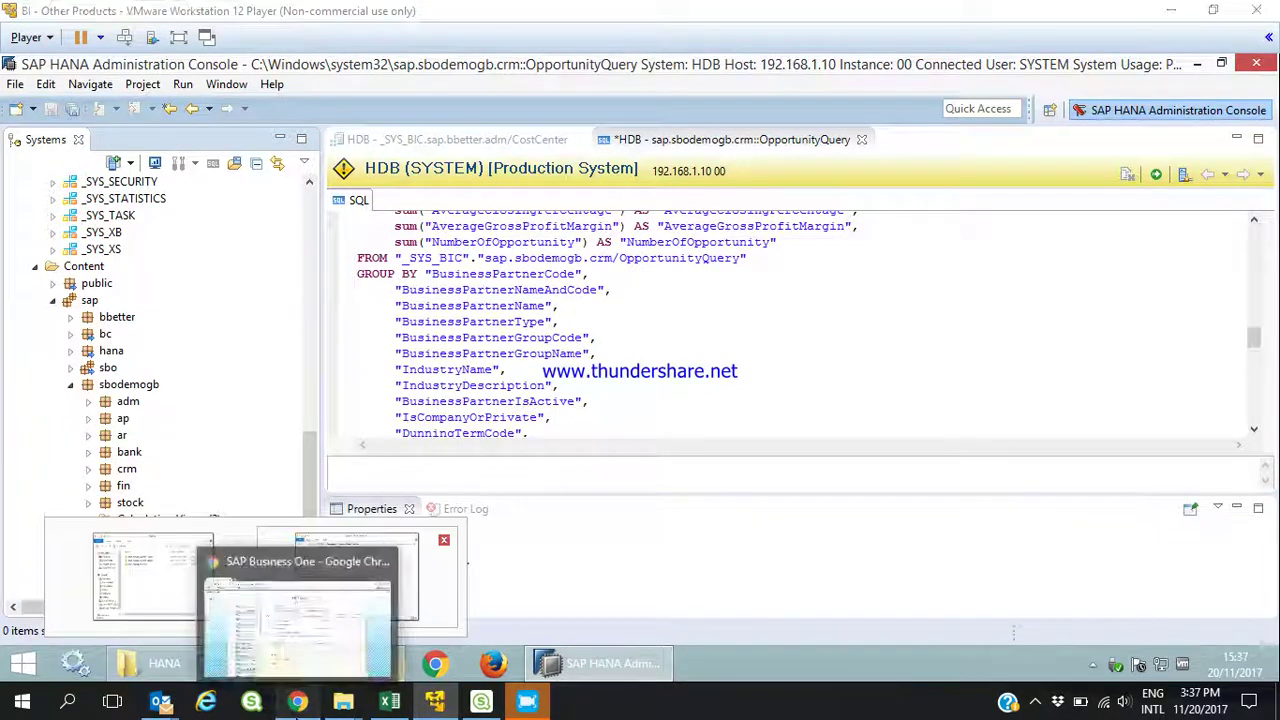
pyautogui.click(270, 585)
pyautogui.click(1271, 104)
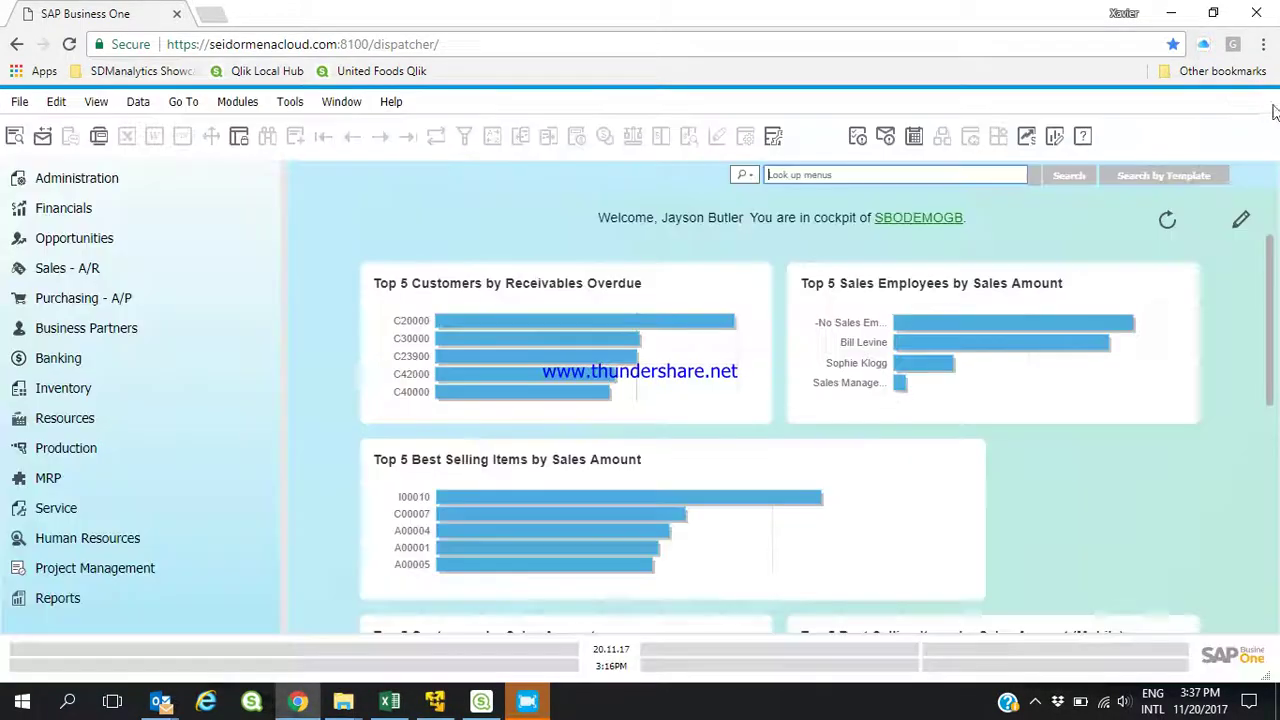
pyautogui.click(341, 103)
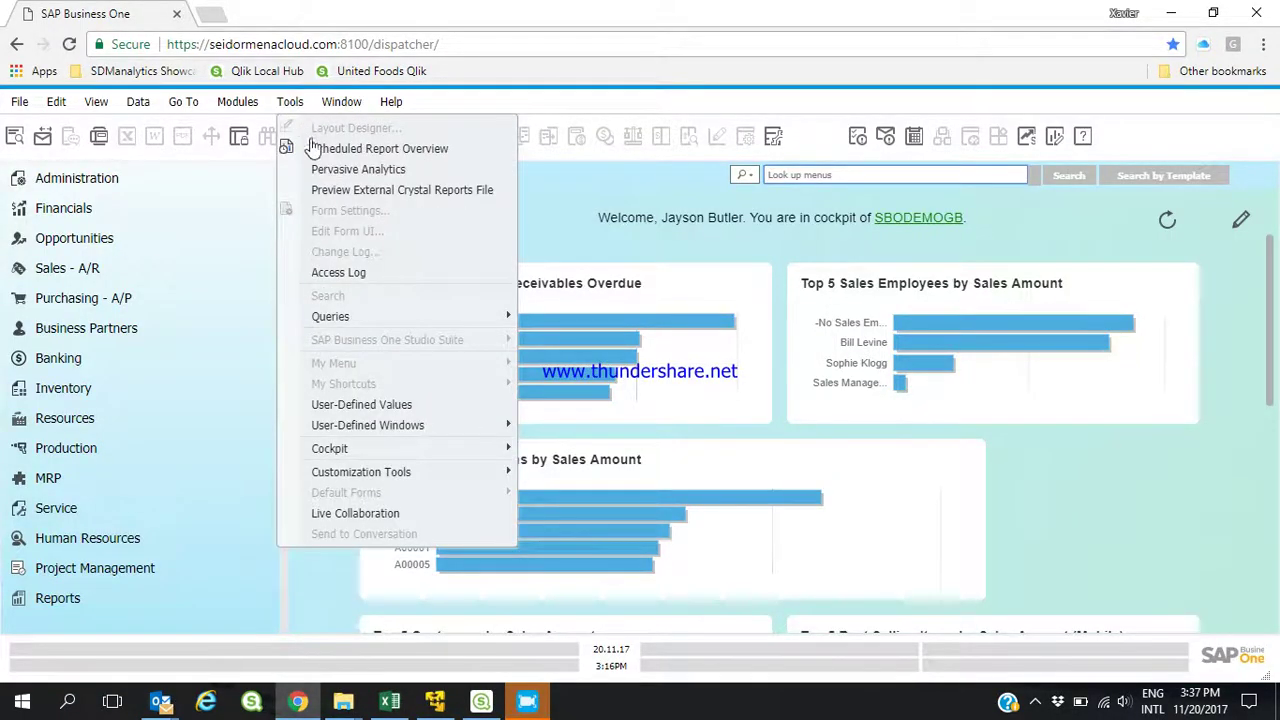
pyautogui.click(320, 170)
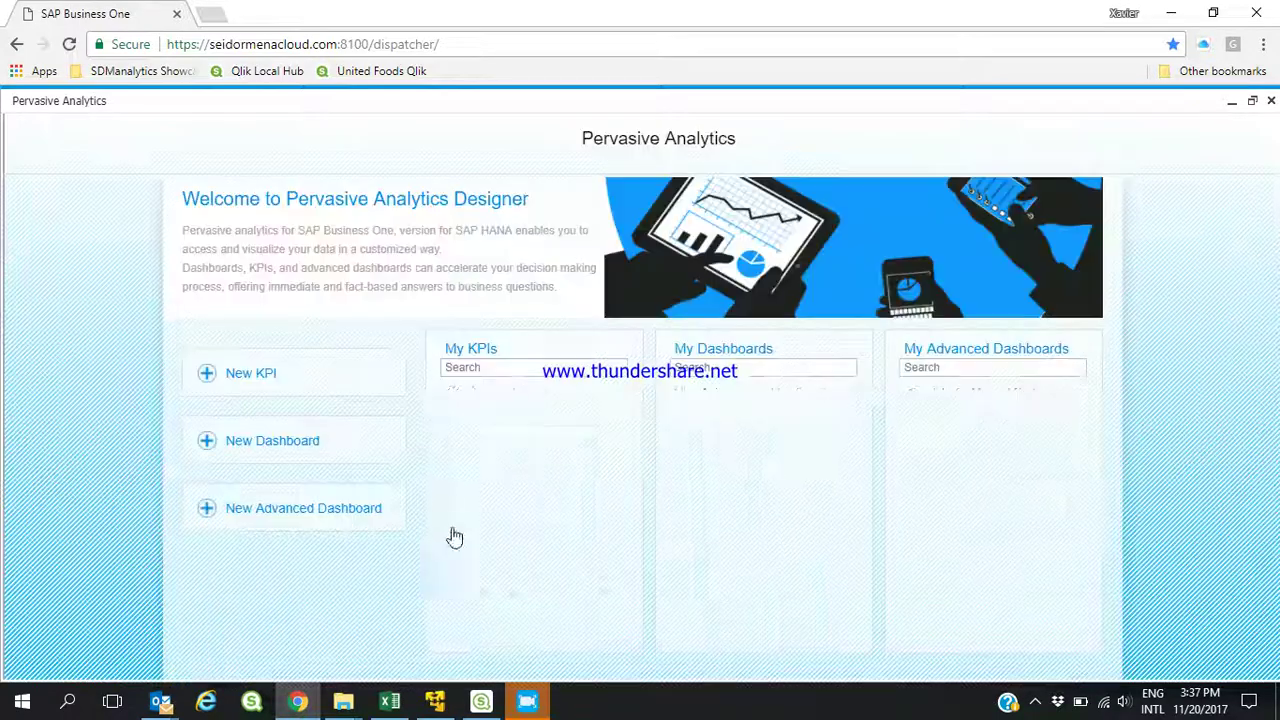
# Start a new KPI and expand the Calculation View data sources
pyautogui.click(284, 374)
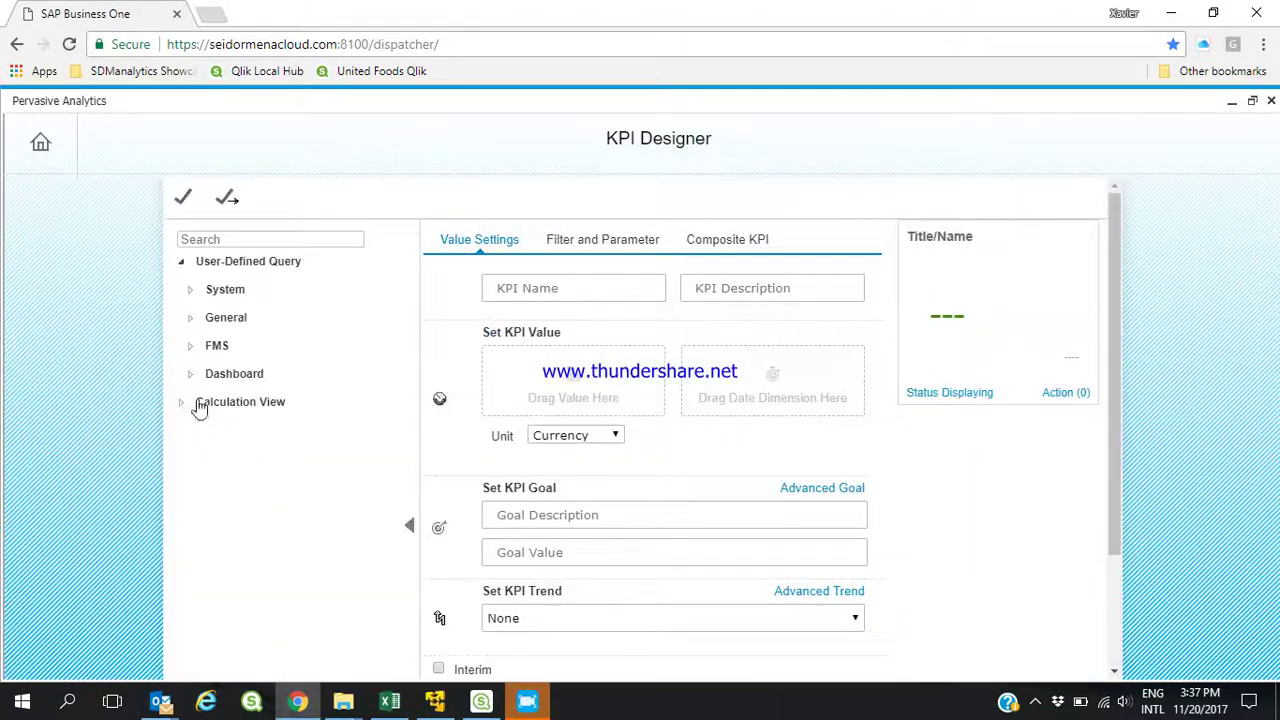
pyautogui.click(181, 404)
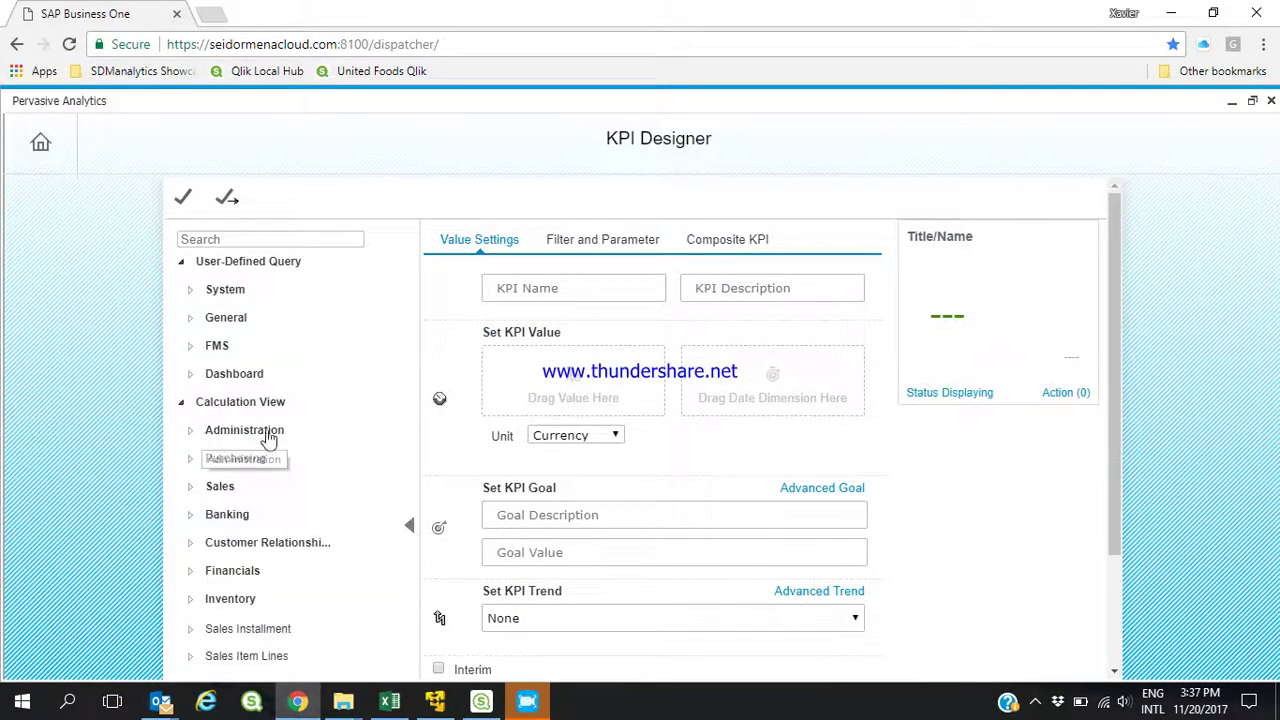
# Expand the Customer Relationship Management calculation views, and examine the matching crm package under sbodemogb in the SAP HANA Administration Console
pyautogui.scroll(-2, 243, 586)
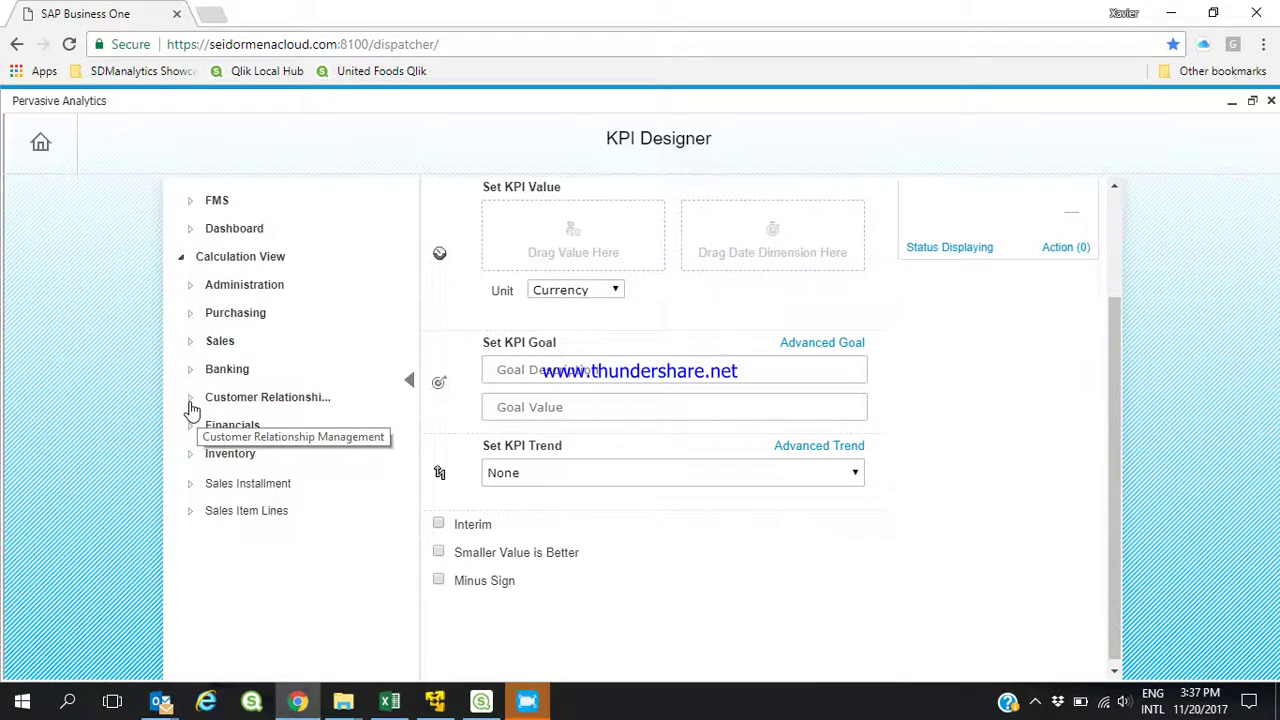
pyautogui.click(191, 404)
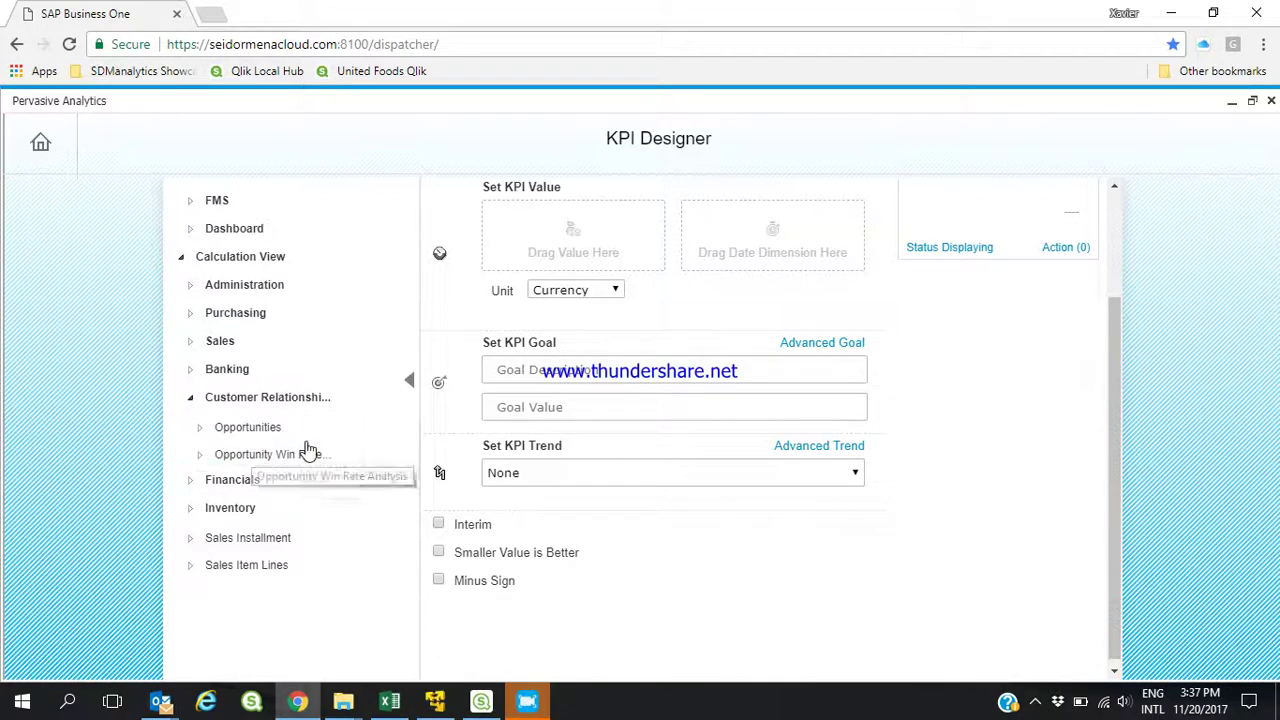
pyautogui.click(440, 704)
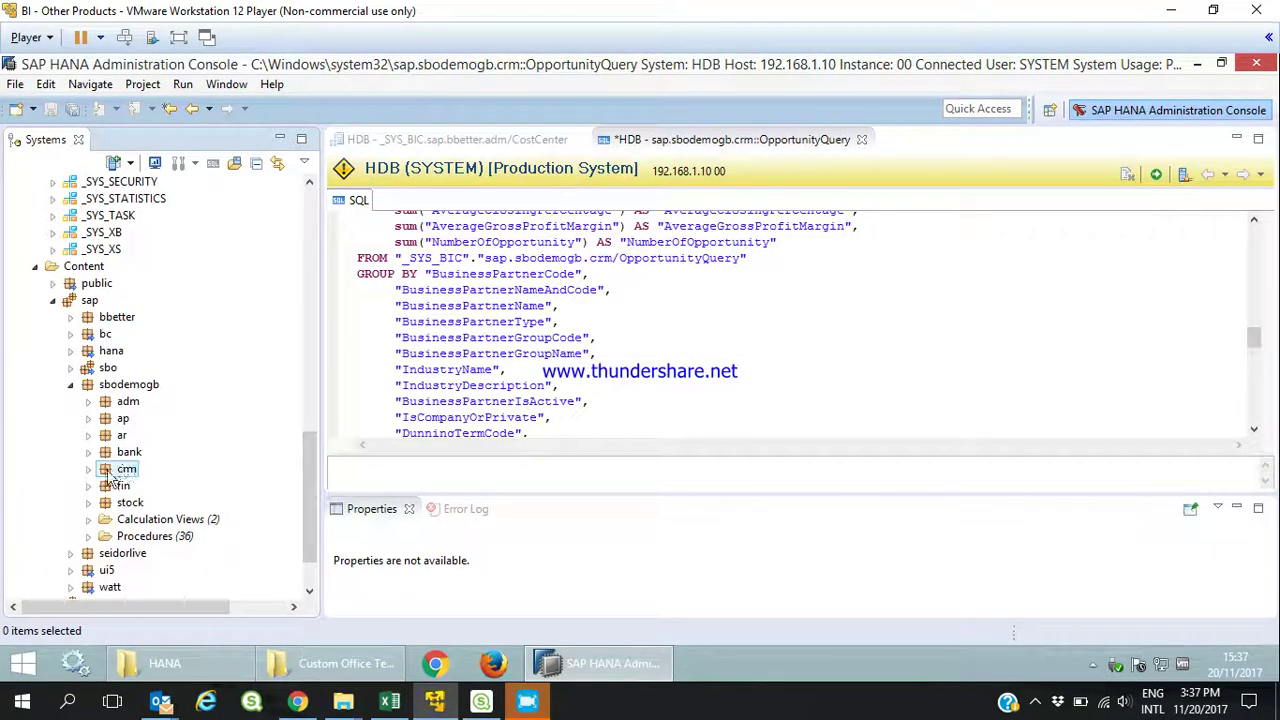
pyautogui.click(88, 469)
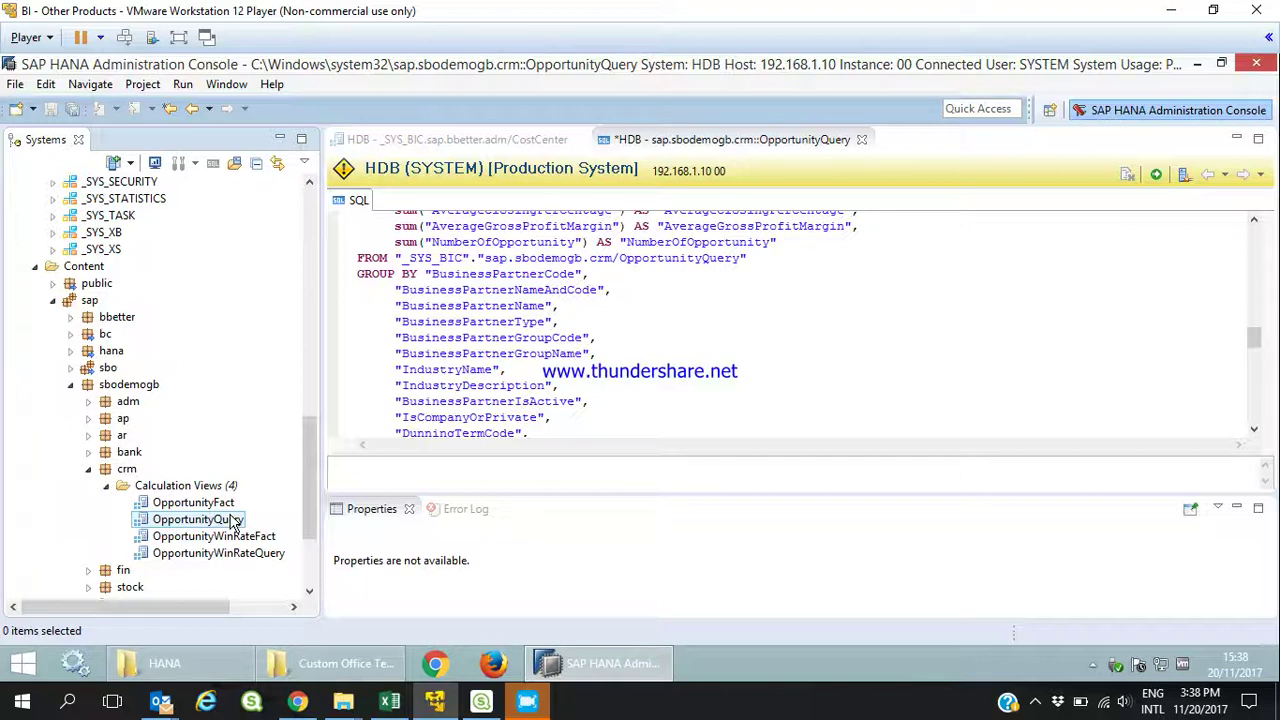
# Switch to Qlik Sense Desktop, start adding data from the HANA_B1_SEIDOR ODBC connection and set the owner to SBODEMOGB
pyautogui.click(481, 702)
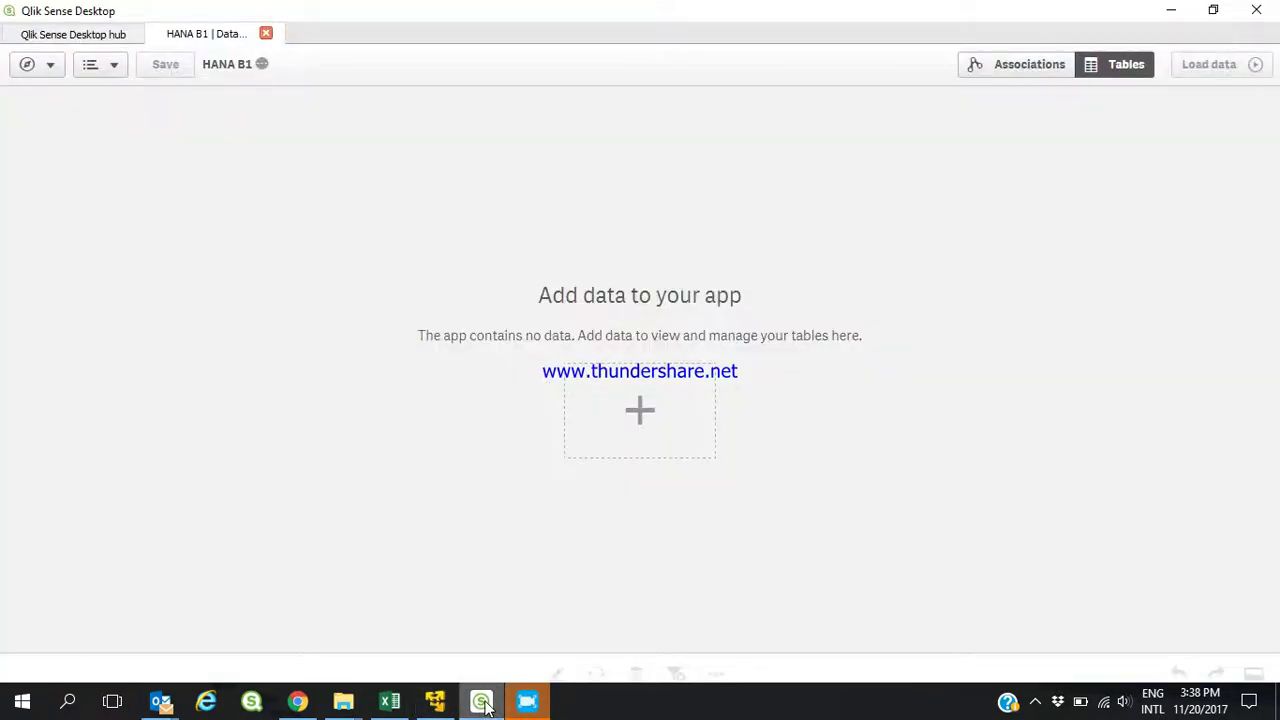
pyautogui.click(614, 412)
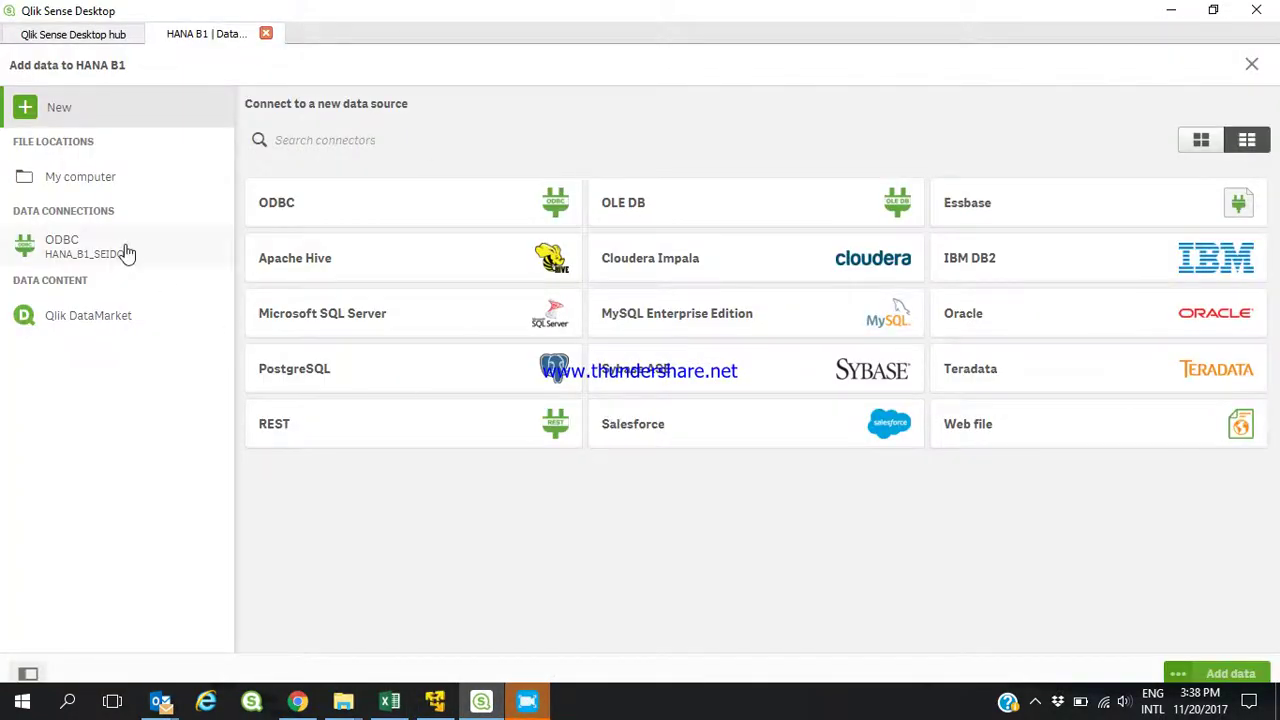
pyautogui.click(70, 258)
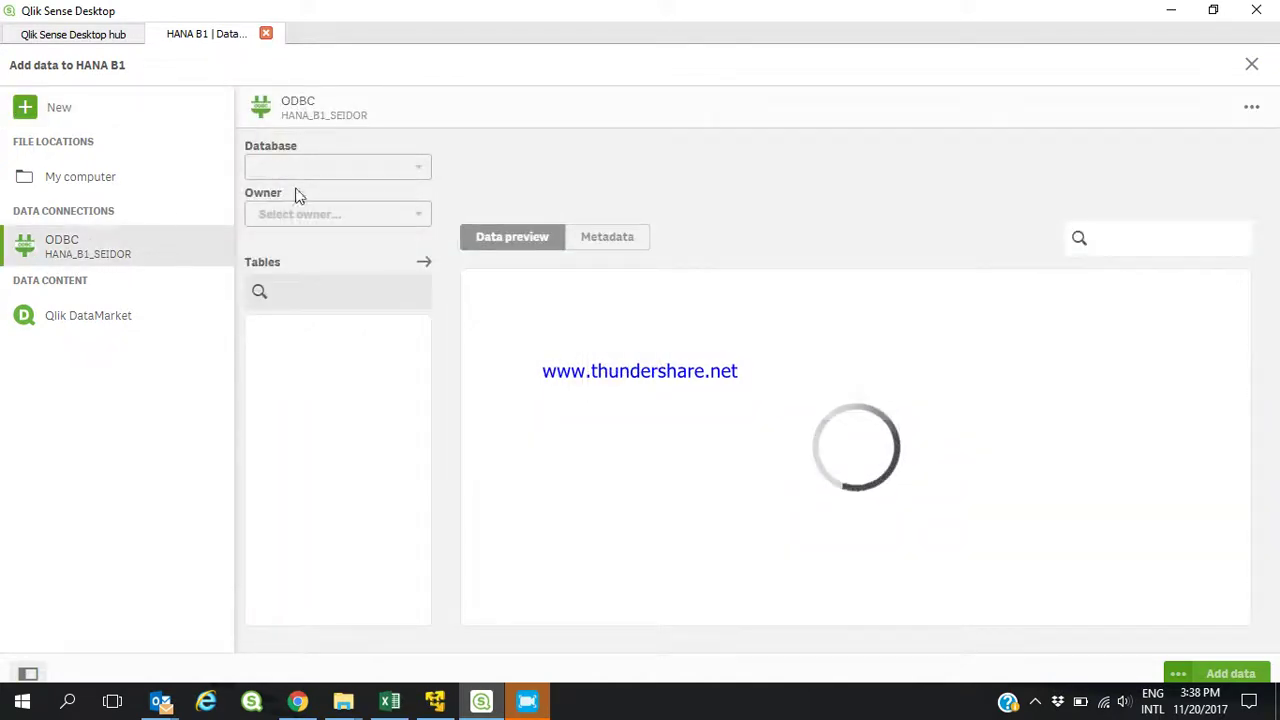
pyautogui.click(392, 213)
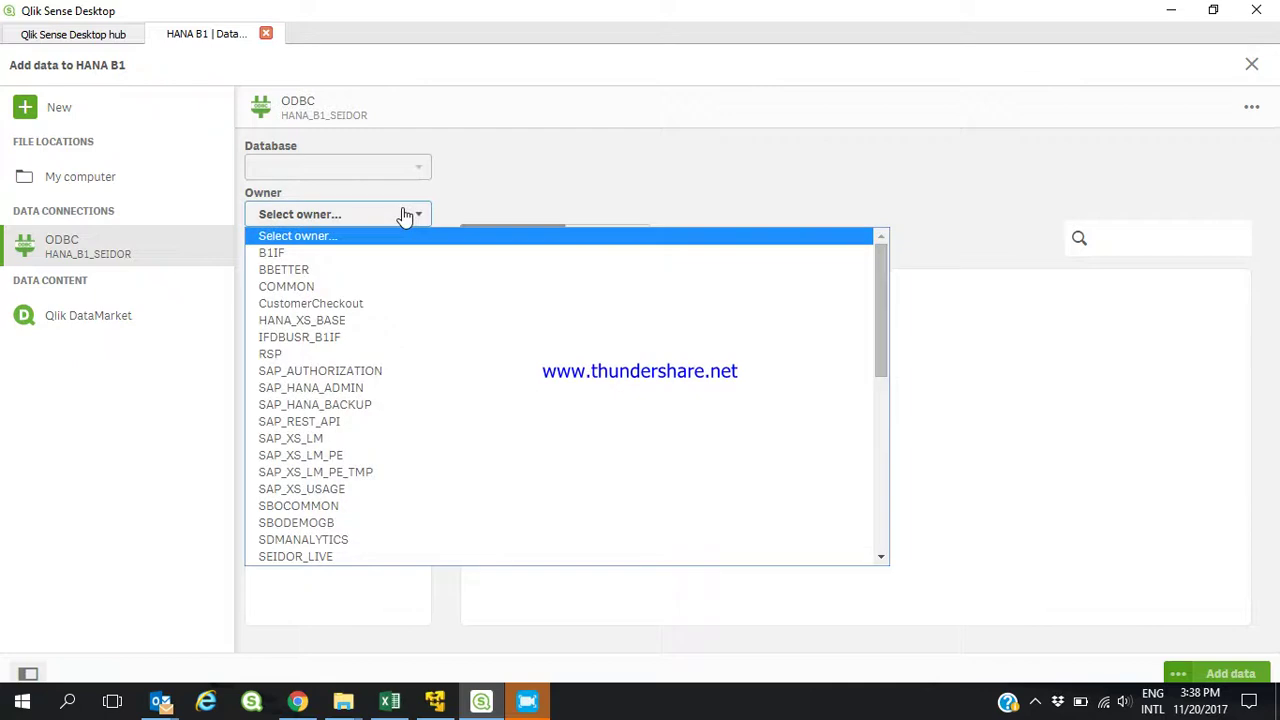
pyautogui.click(323, 522)
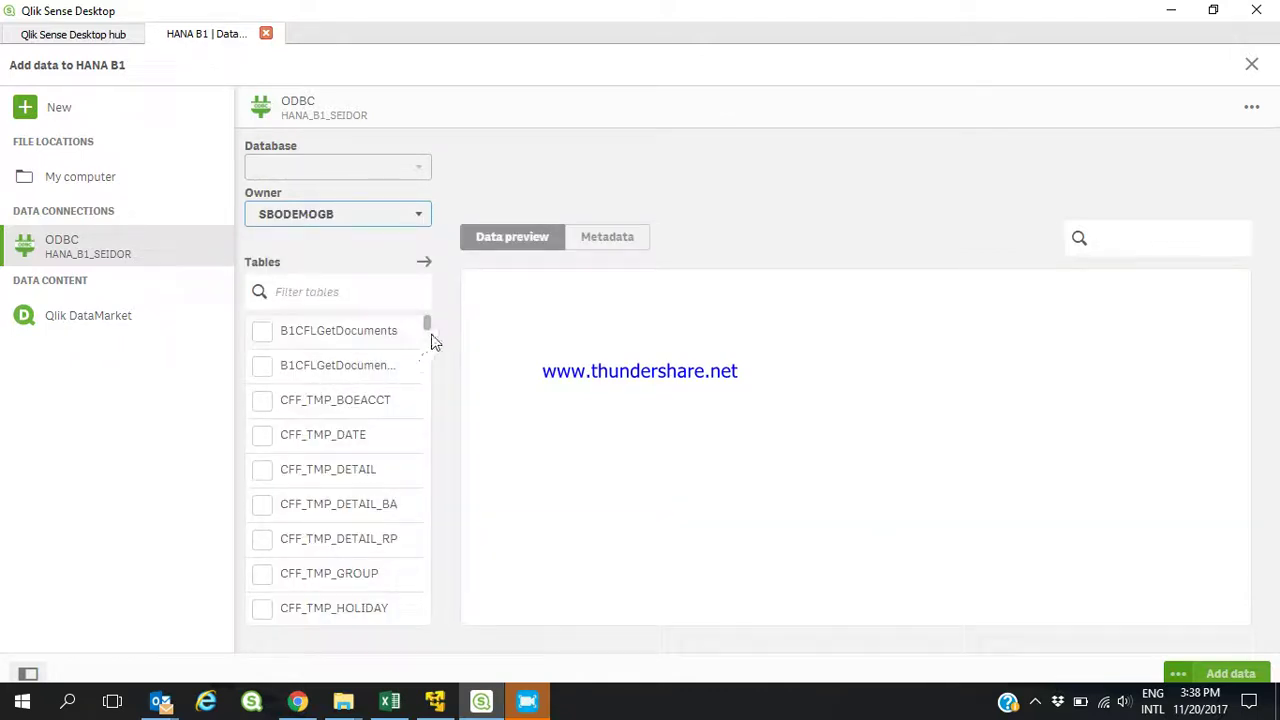
pyautogui.moveTo(428, 333); pyautogui.dragTo(424, 378)
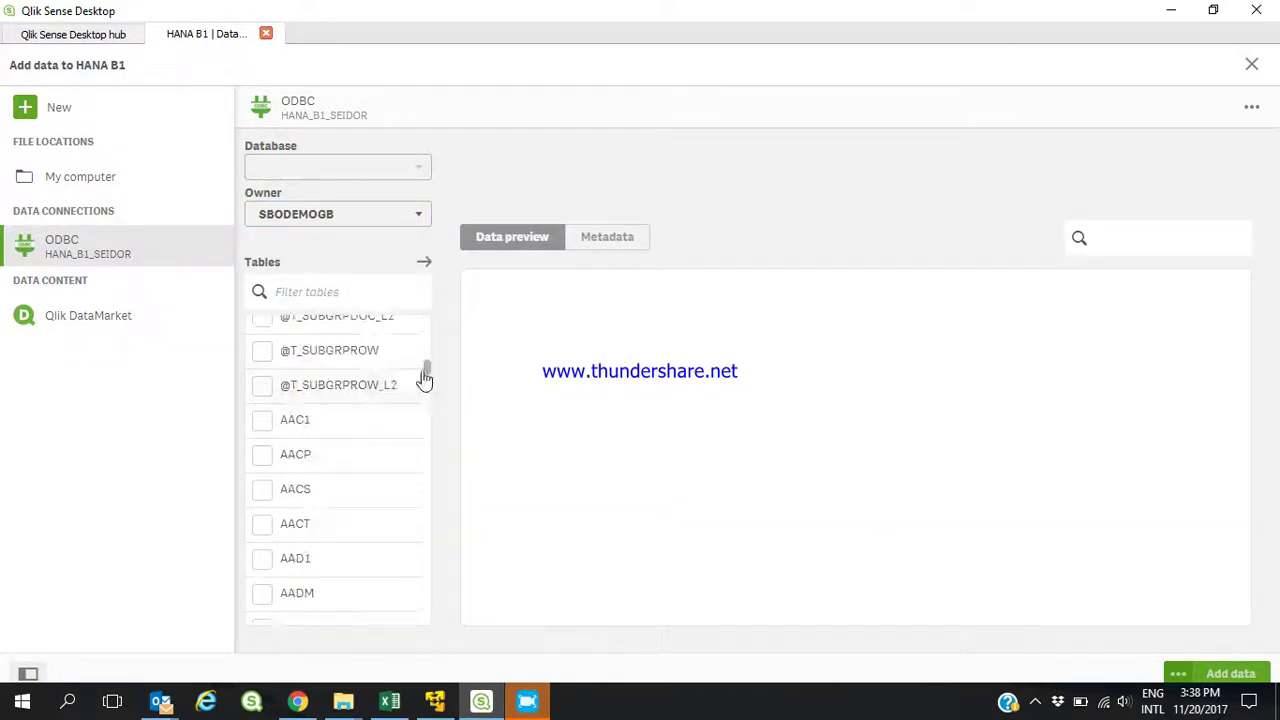
# Switch to the SAP HANA Administration Console and locate the ES_CONTACT view among the SBODEMOGB schema's column views
pyautogui.click(435, 701)
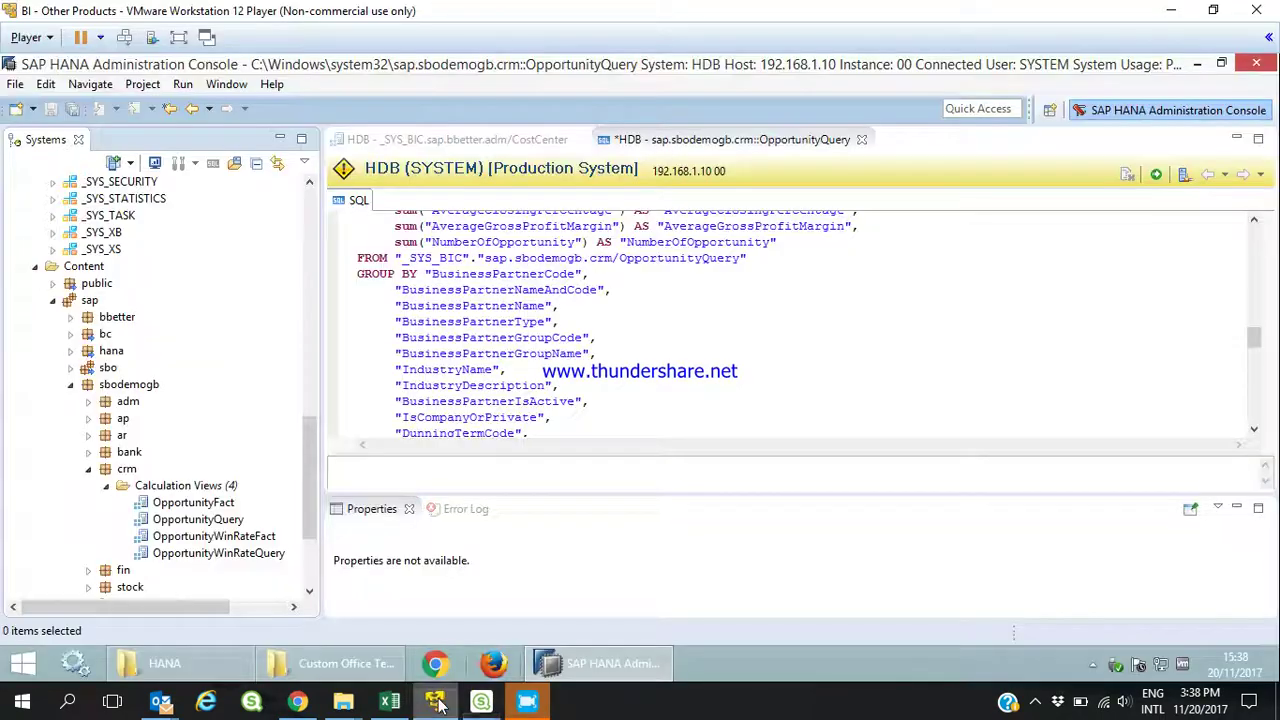
pyautogui.click(36, 268)
pyautogui.scroll(10, 150, 400)
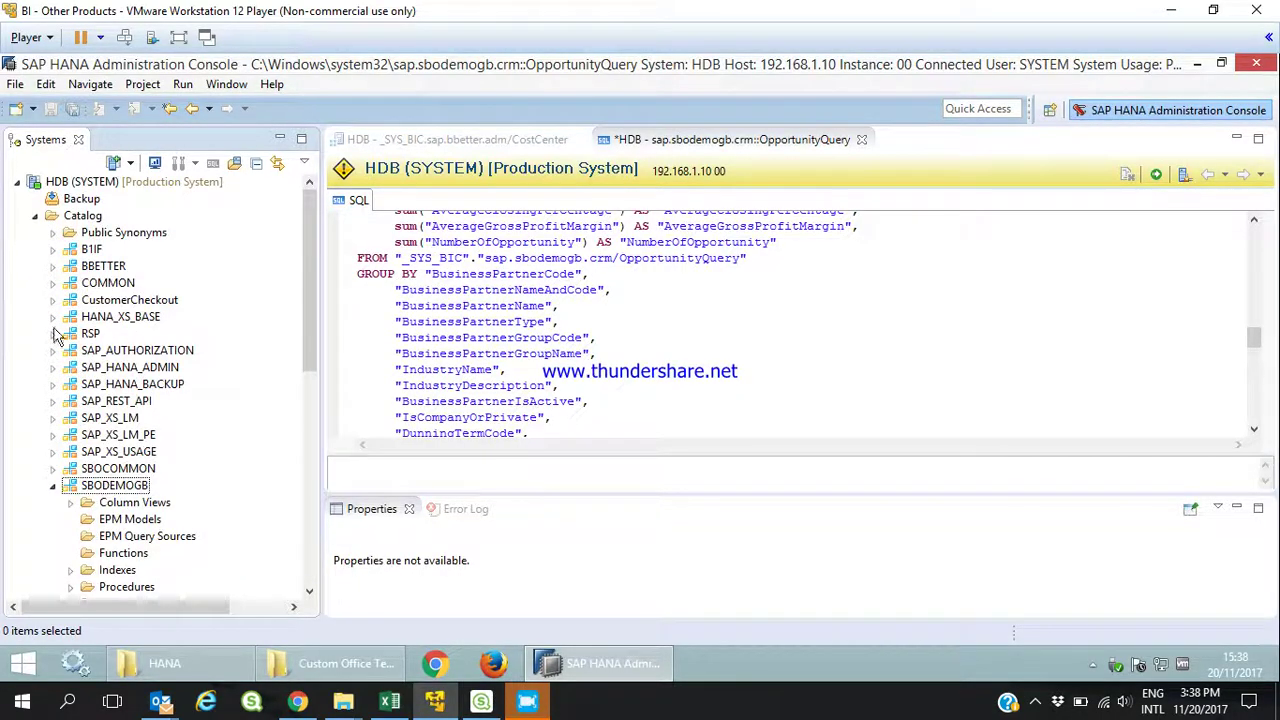
pyautogui.click(70, 502)
pyautogui.click(131, 334)
pyautogui.click(183, 302)
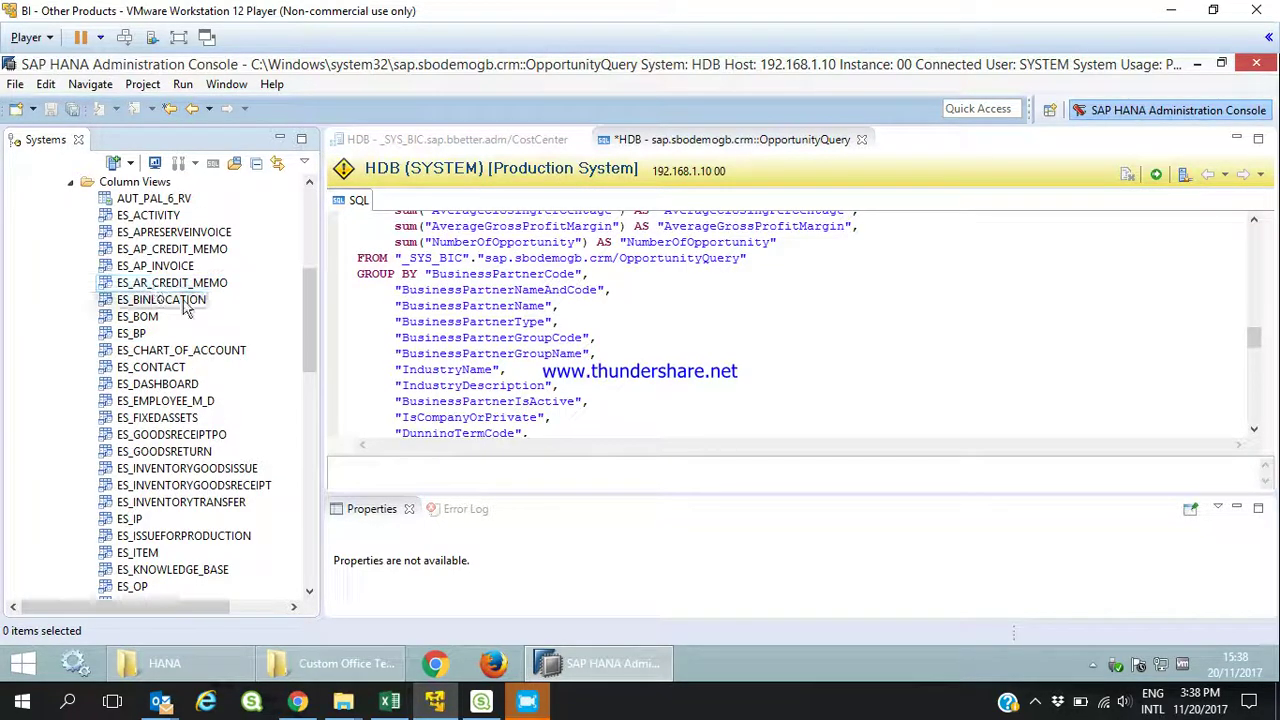
pyautogui.click(176, 369)
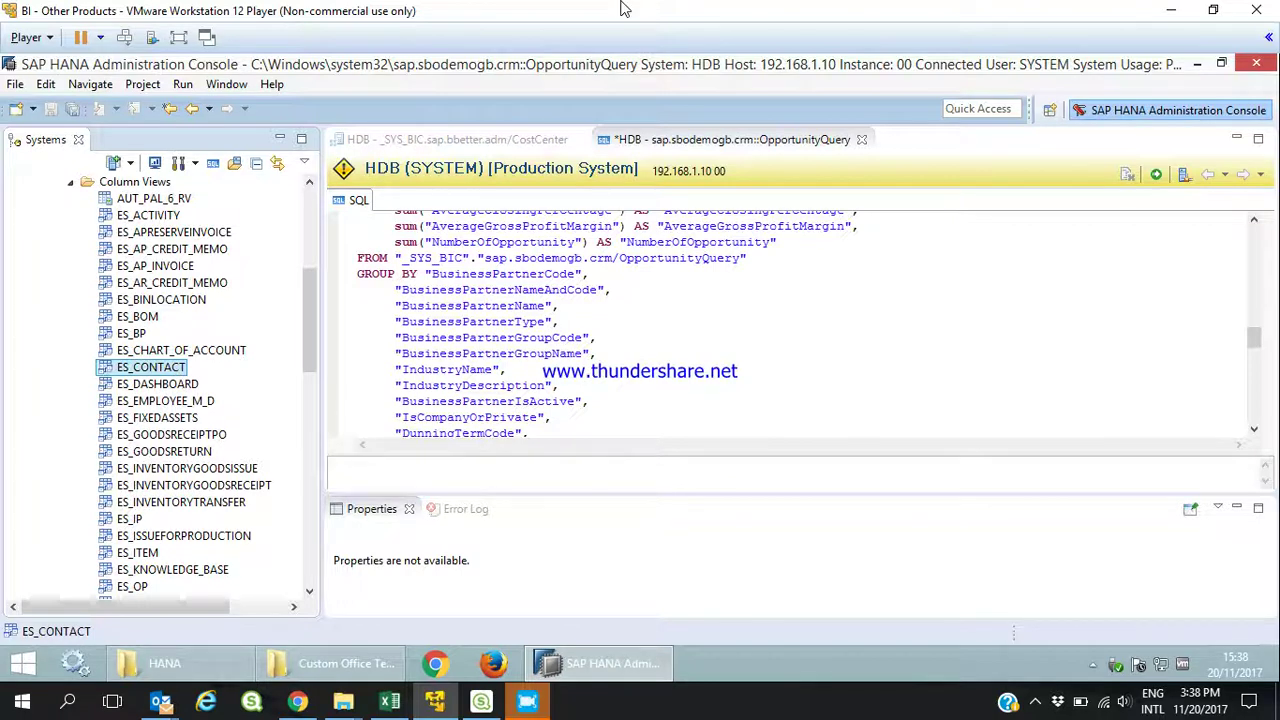
# Switch back to Qlik Sense Desktop, filter the tables by ES_CONTACT and select the ES_CONTACT table for loading
pyautogui.click(481, 701)
pyautogui.click(337, 290)
pyautogui.write('ES_CONTACT')
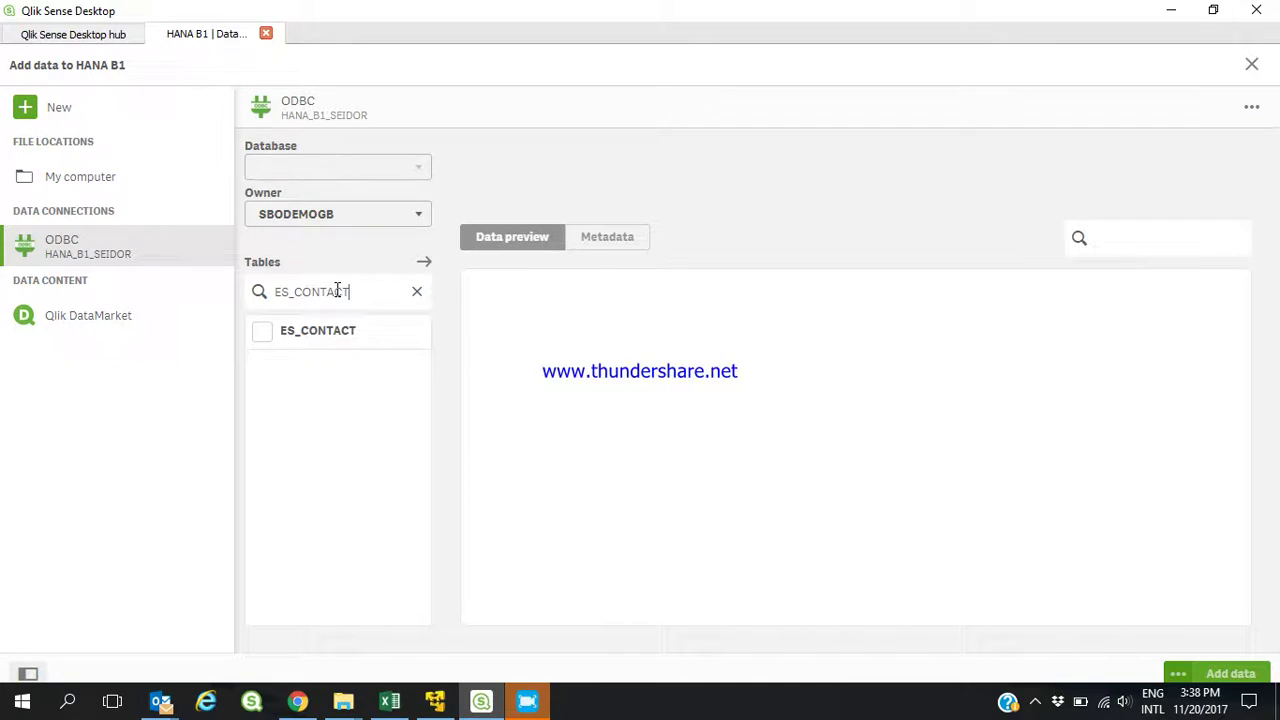
pyautogui.click(261, 331)
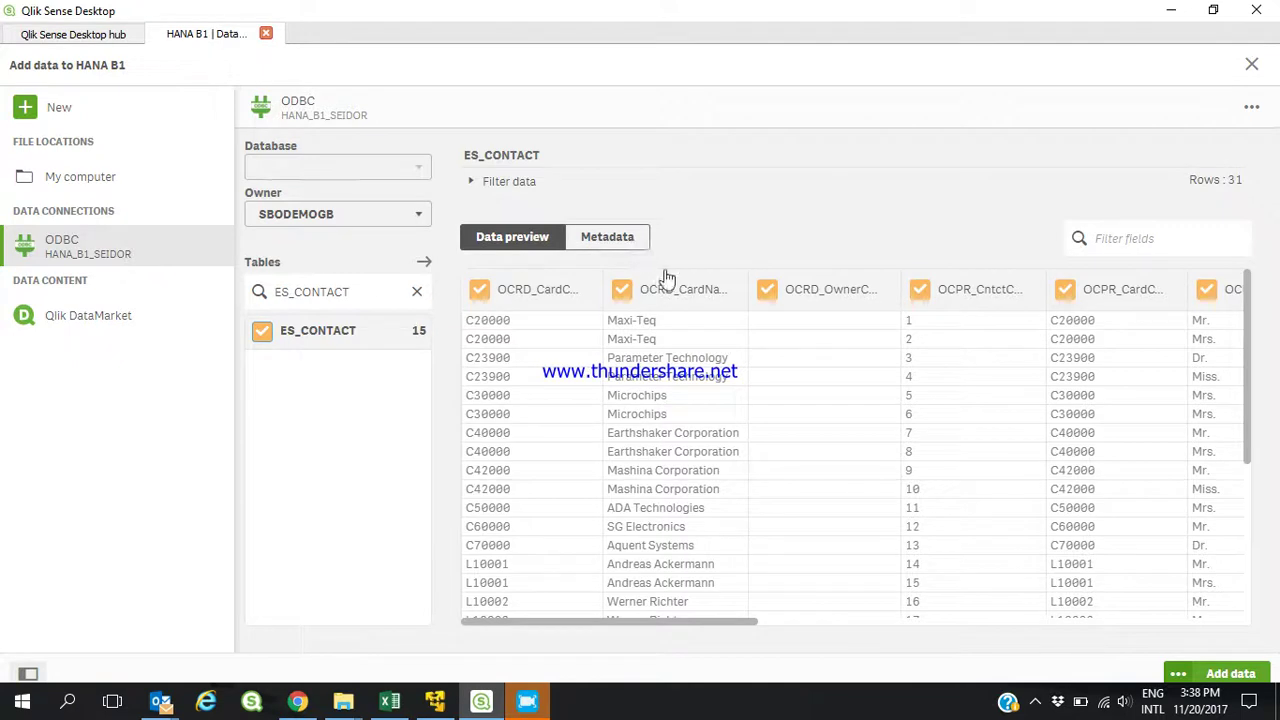
# Return to the SAP HANA Administration Console, collapse the column views and examine the SBODEMOGB schema's Views folder
pyautogui.doubleClick(335, 291)
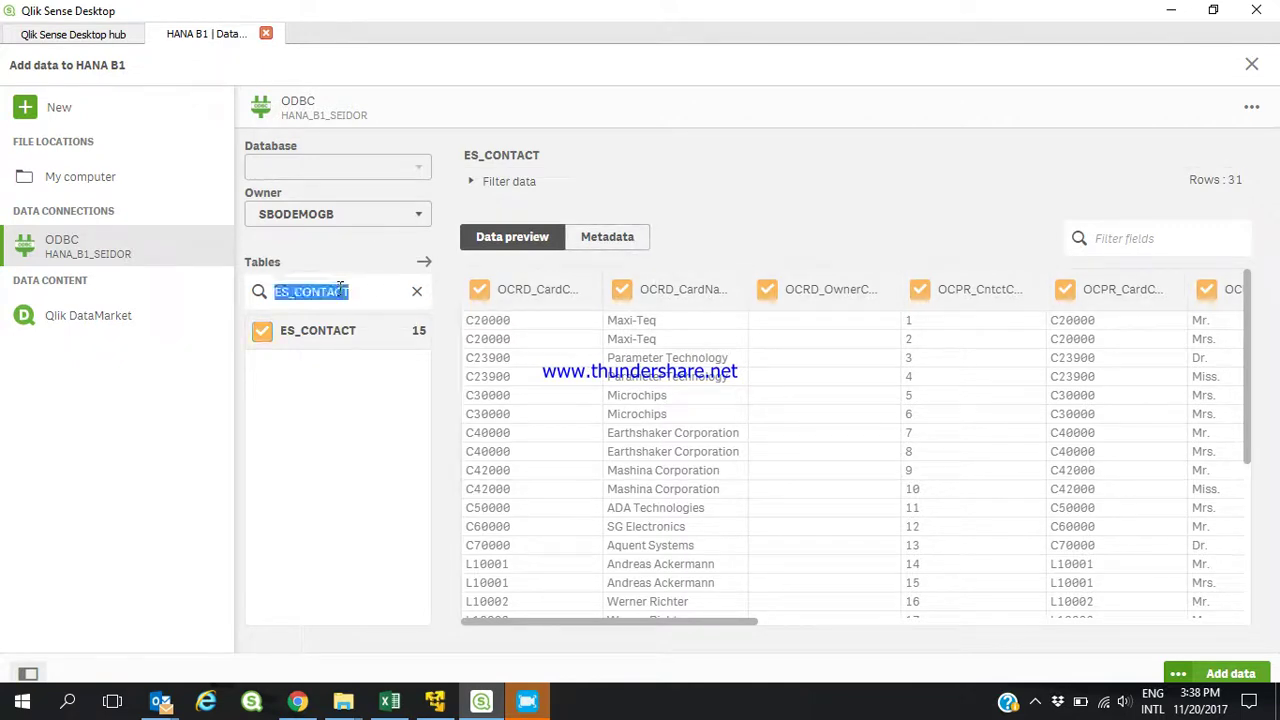
pyautogui.click(435, 700)
pyautogui.click(70, 183)
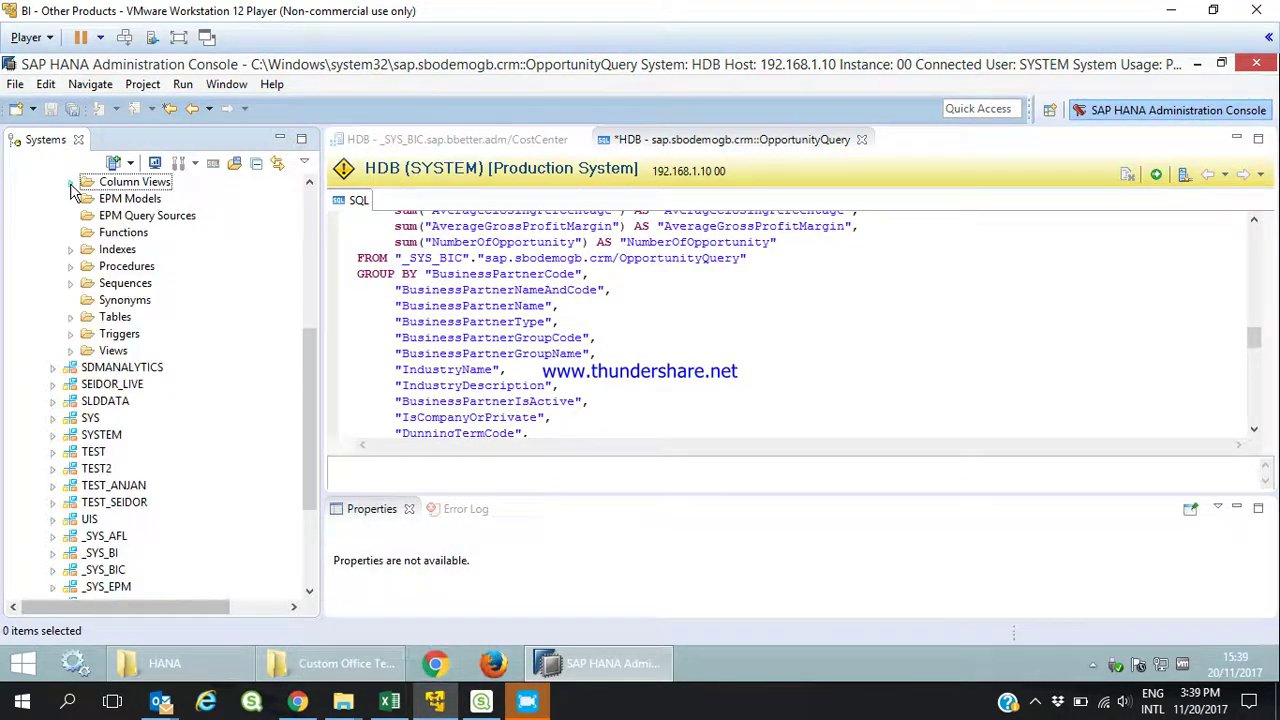
pyautogui.click(71, 351)
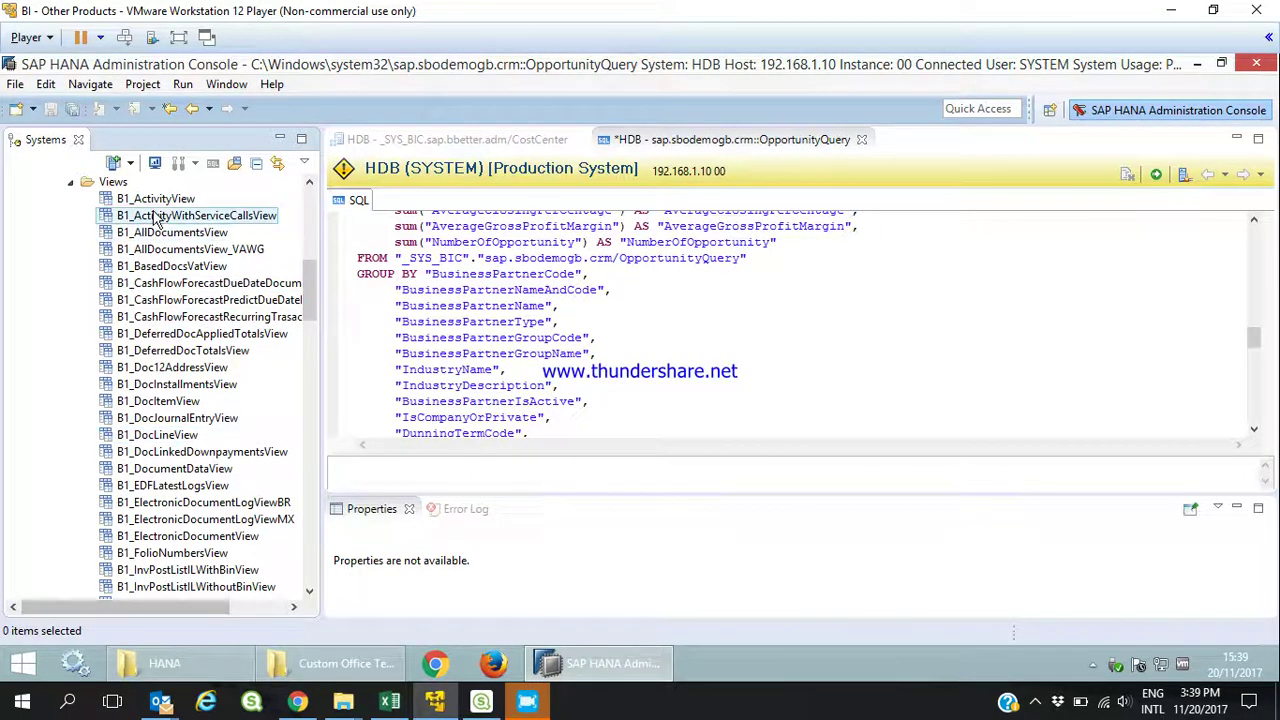
# Switch to Qlik Sense Desktop, search the SBODEMOGB tables for B1_ac and clear the filter
pyautogui.click(481, 701)
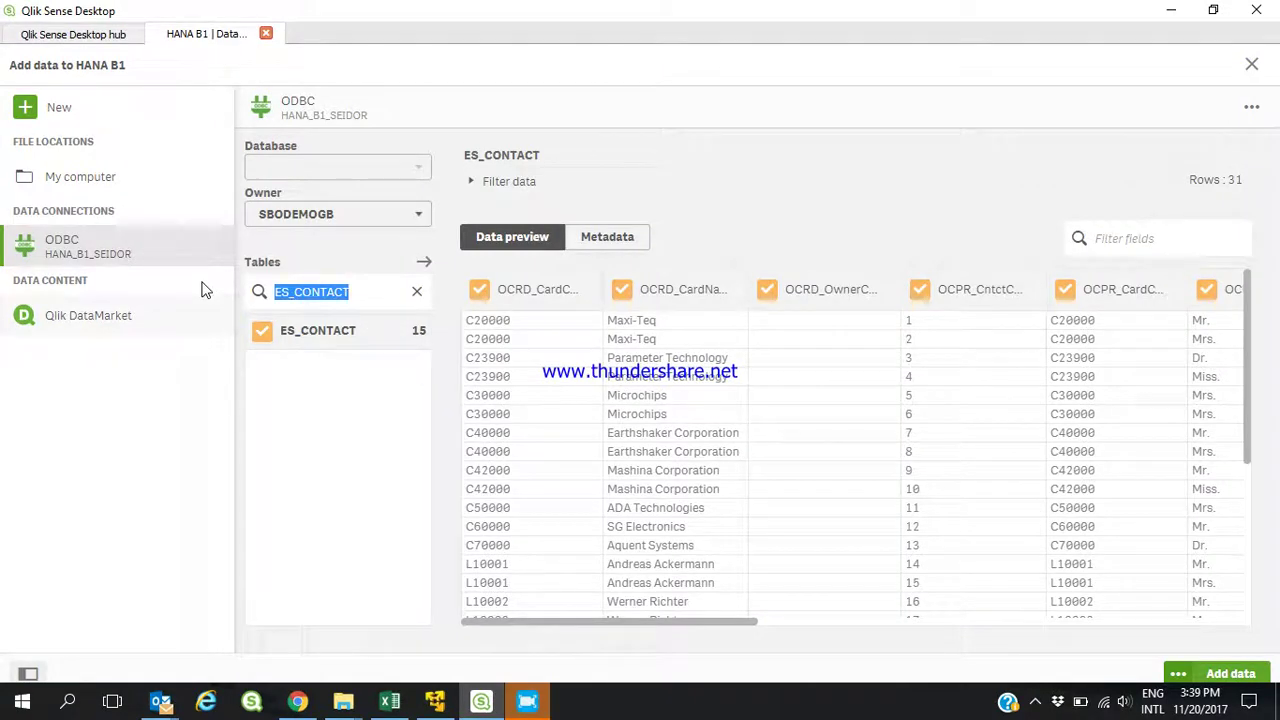
pyautogui.write('B1_ac')
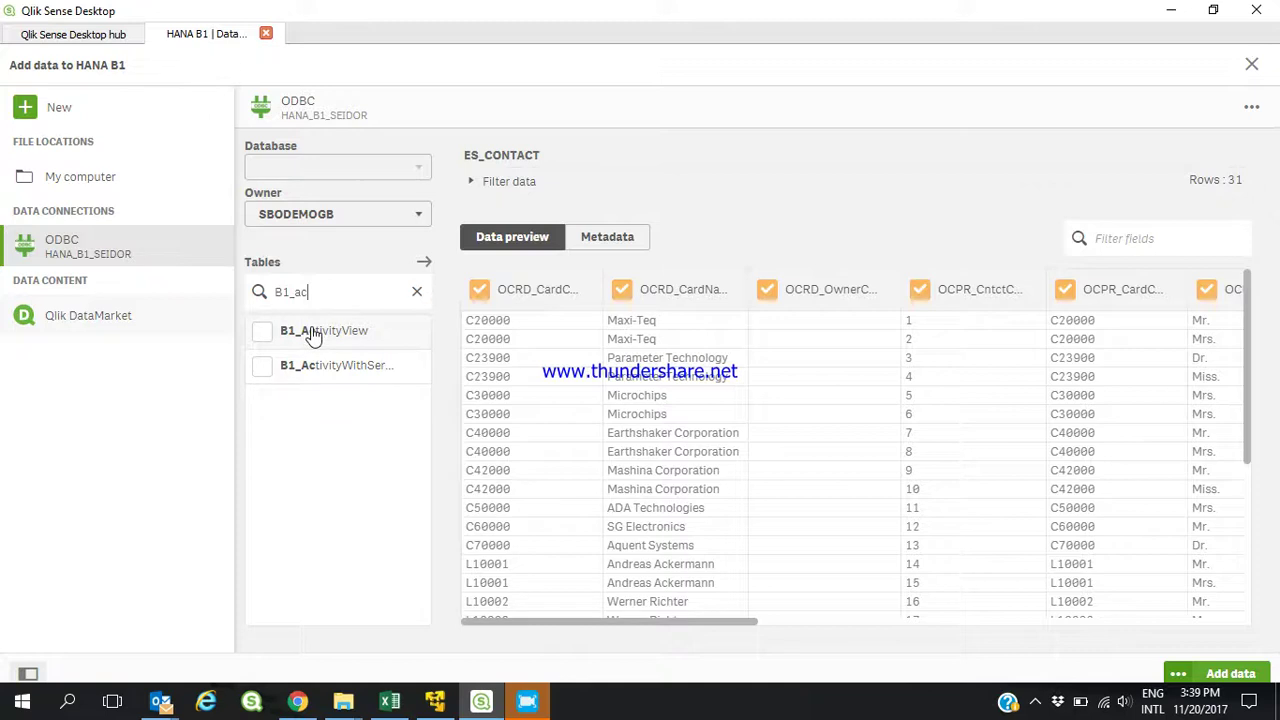
pyautogui.doubleClick(336, 293)
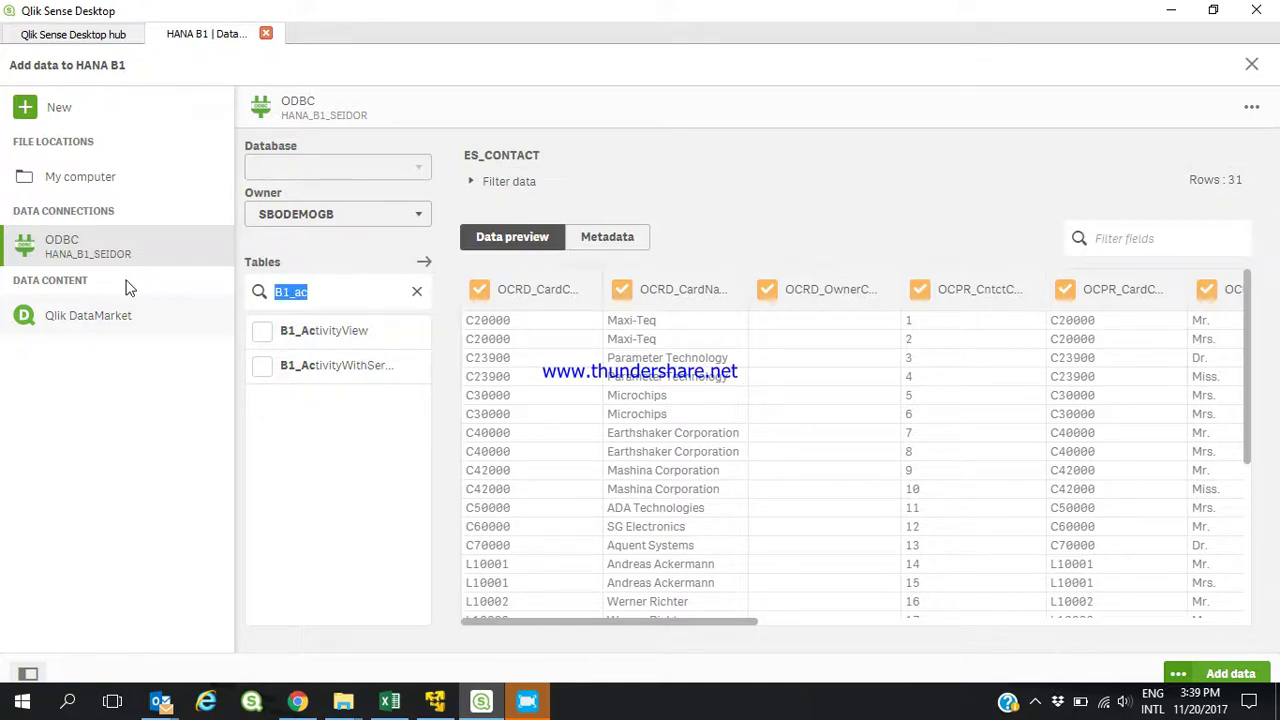
pyautogui.press('BackSpace')
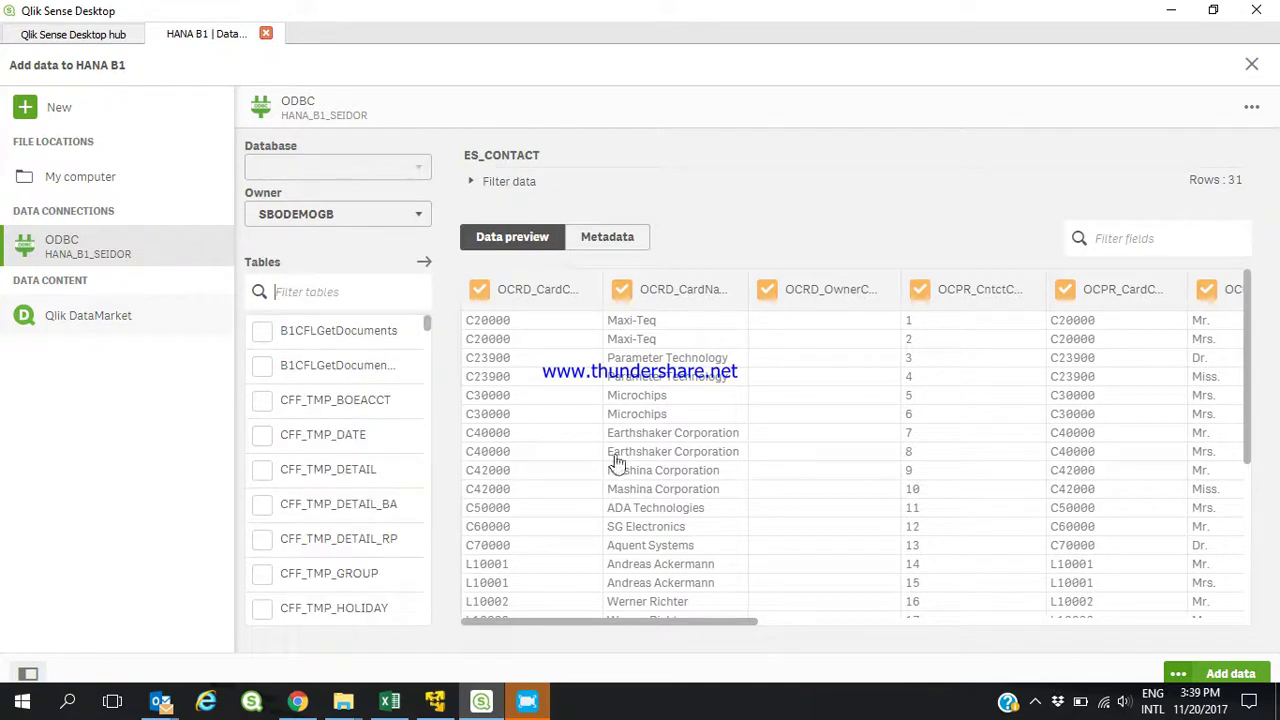
pyautogui.click(412, 221)
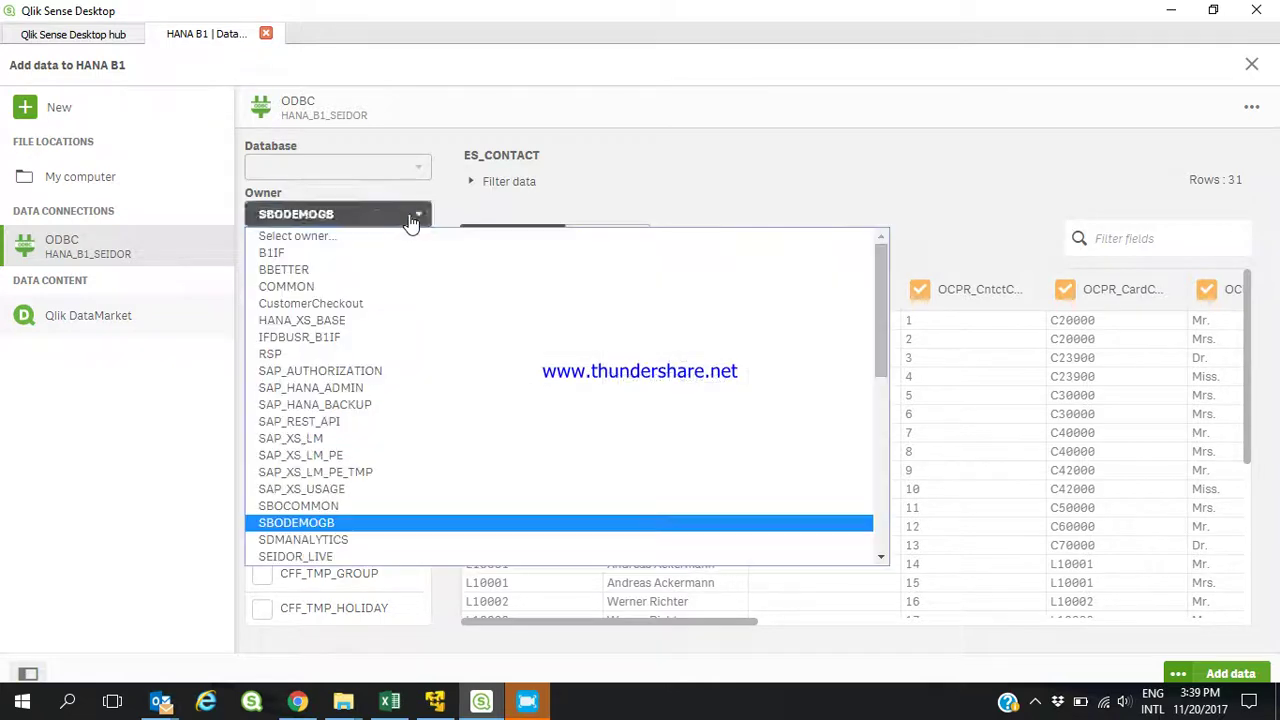
pyautogui.scroll(-10, 368, 405)
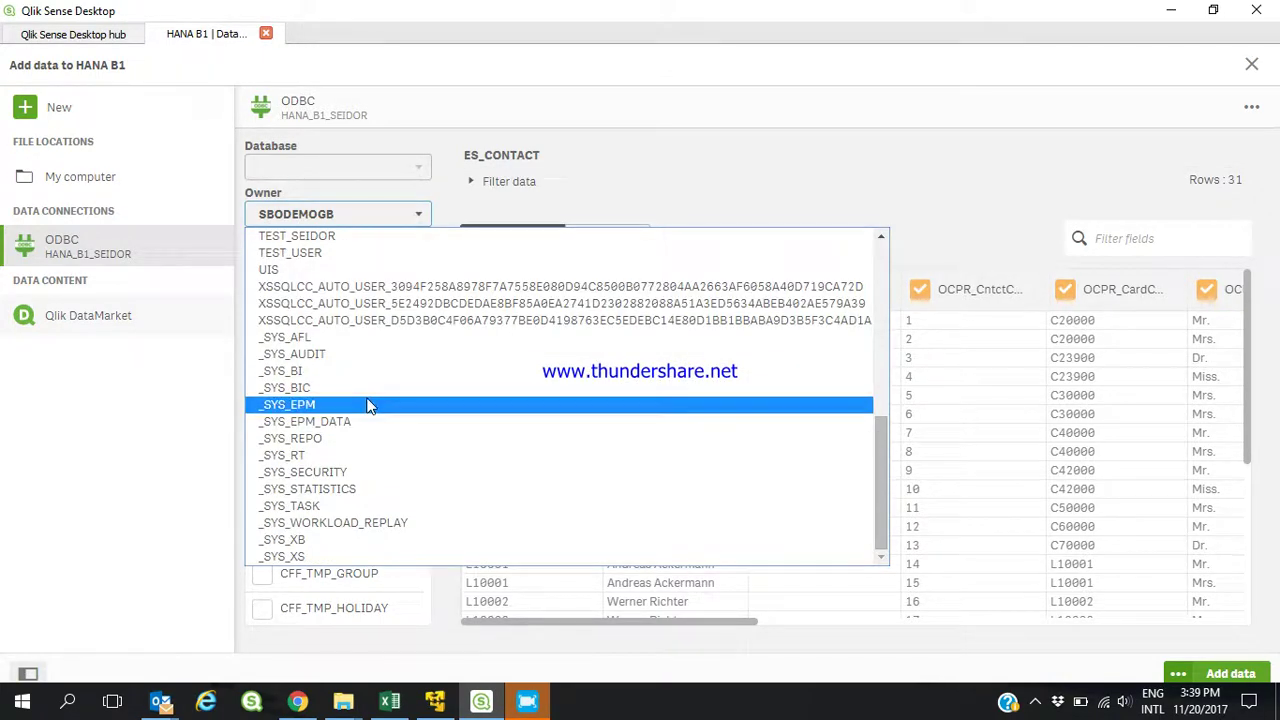
pyautogui.press('Escape')
# Review the crm calculation views under Content in the SAP HANA Administration Console, and search the SBODEMOGB tables in Qlik Sense Desktop for Opport
pyautogui.click(435, 701)
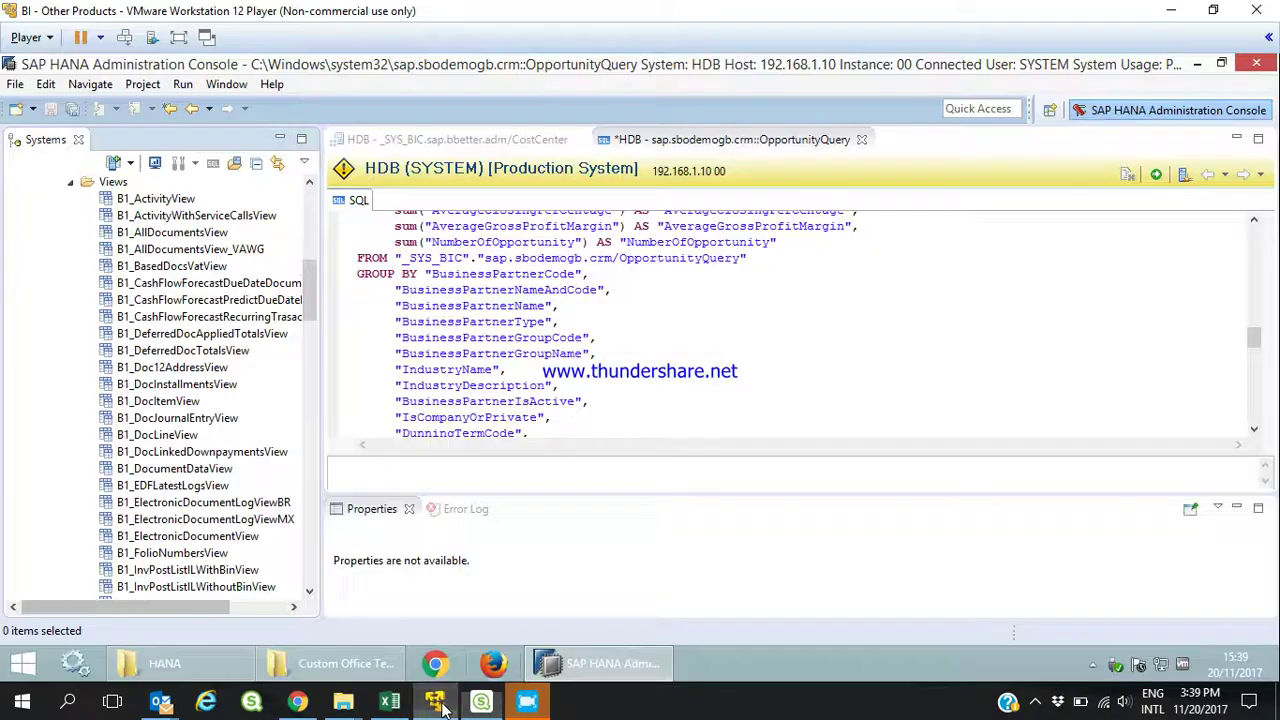
pyautogui.click(70, 182)
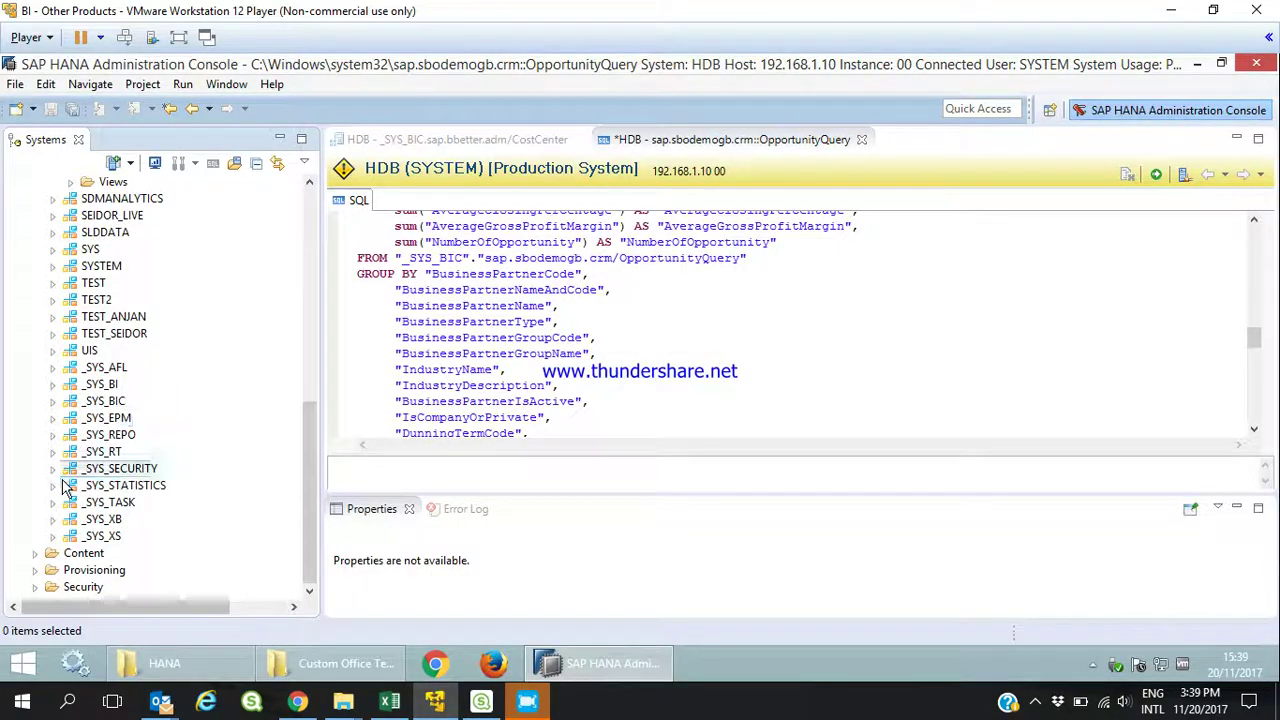
pyautogui.click(35, 553)
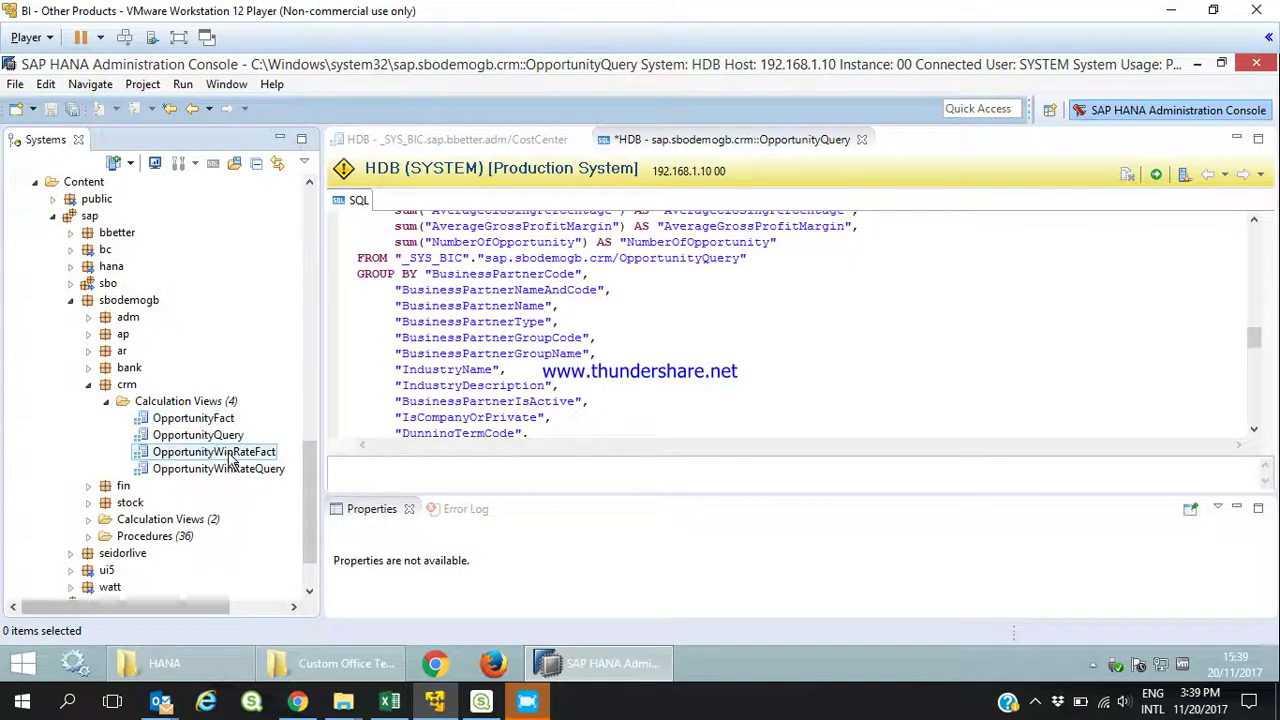
pyautogui.click(481, 701)
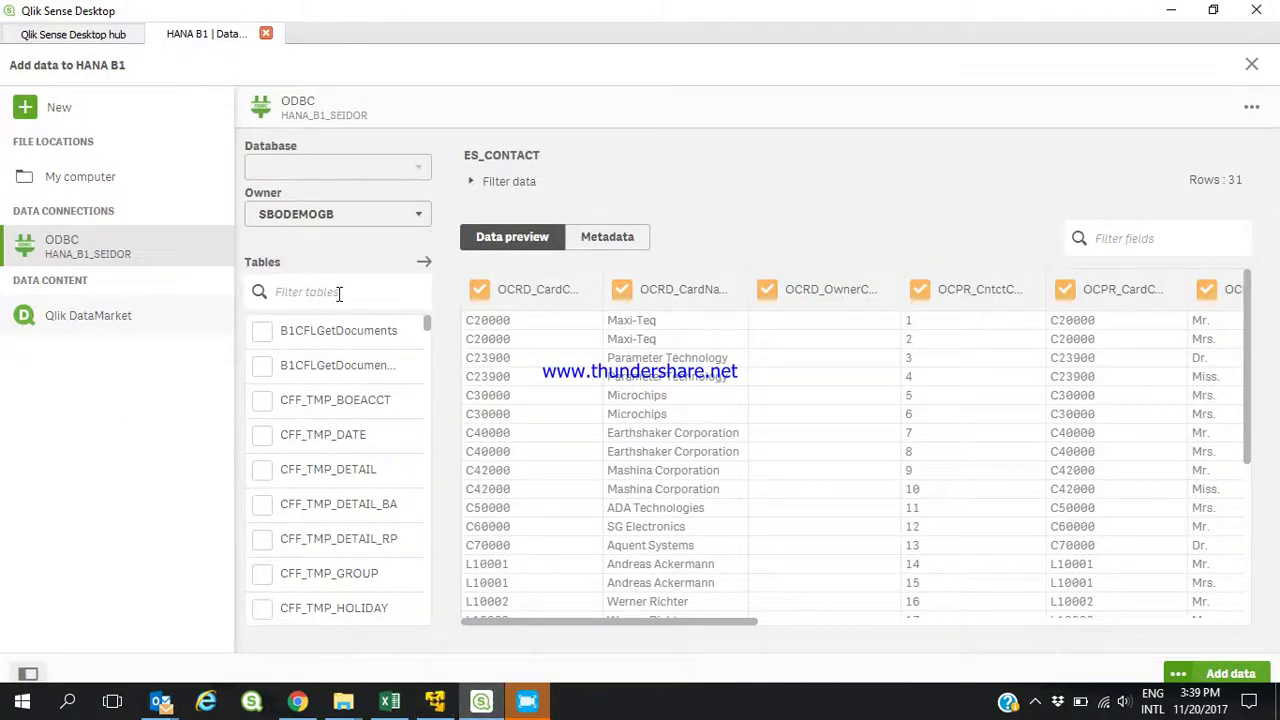
pyautogui.write('Opport')
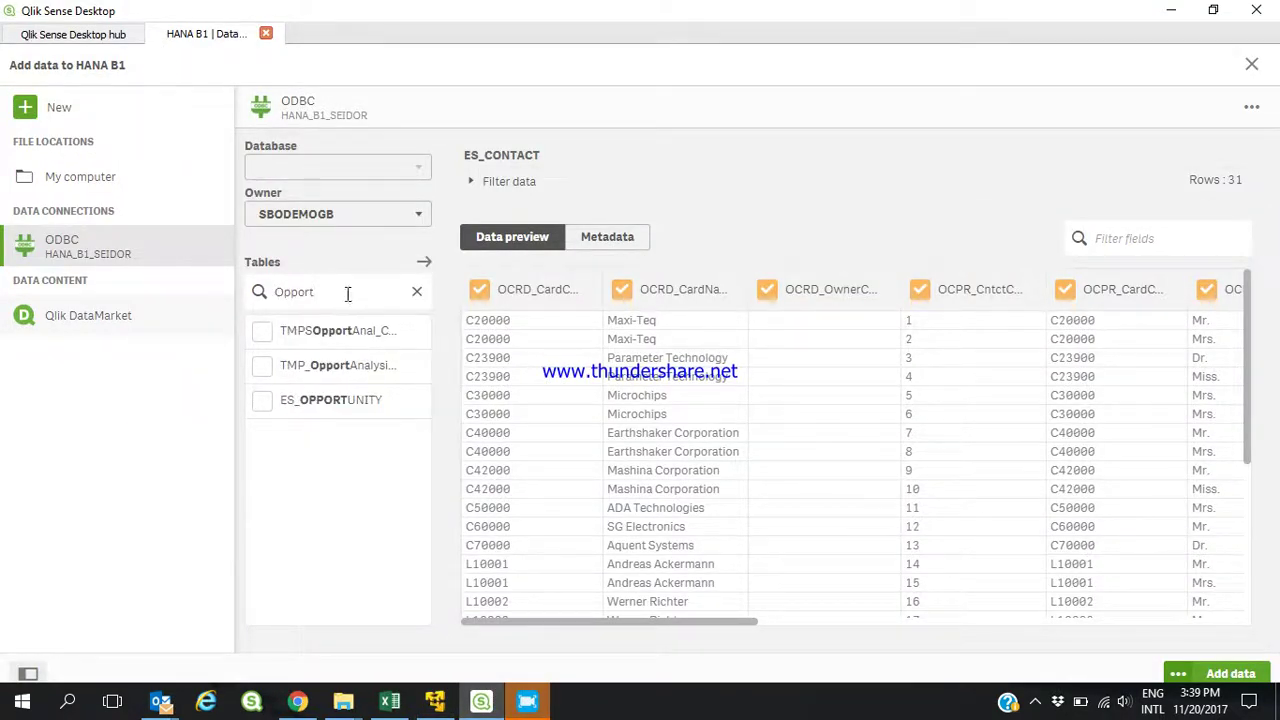
# Change the connection's owner to _SYS_BIC and filter its tables by opport
pyautogui.click(347, 213)
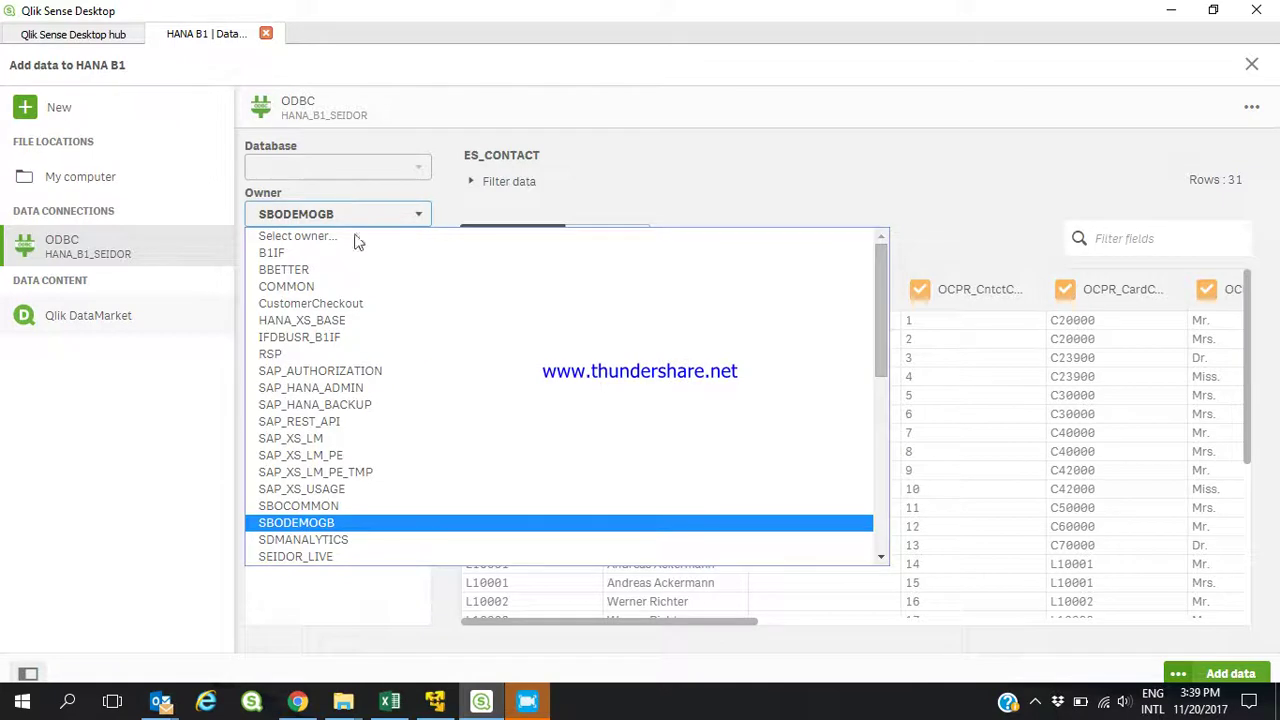
pyautogui.scroll(-5, 327, 372)
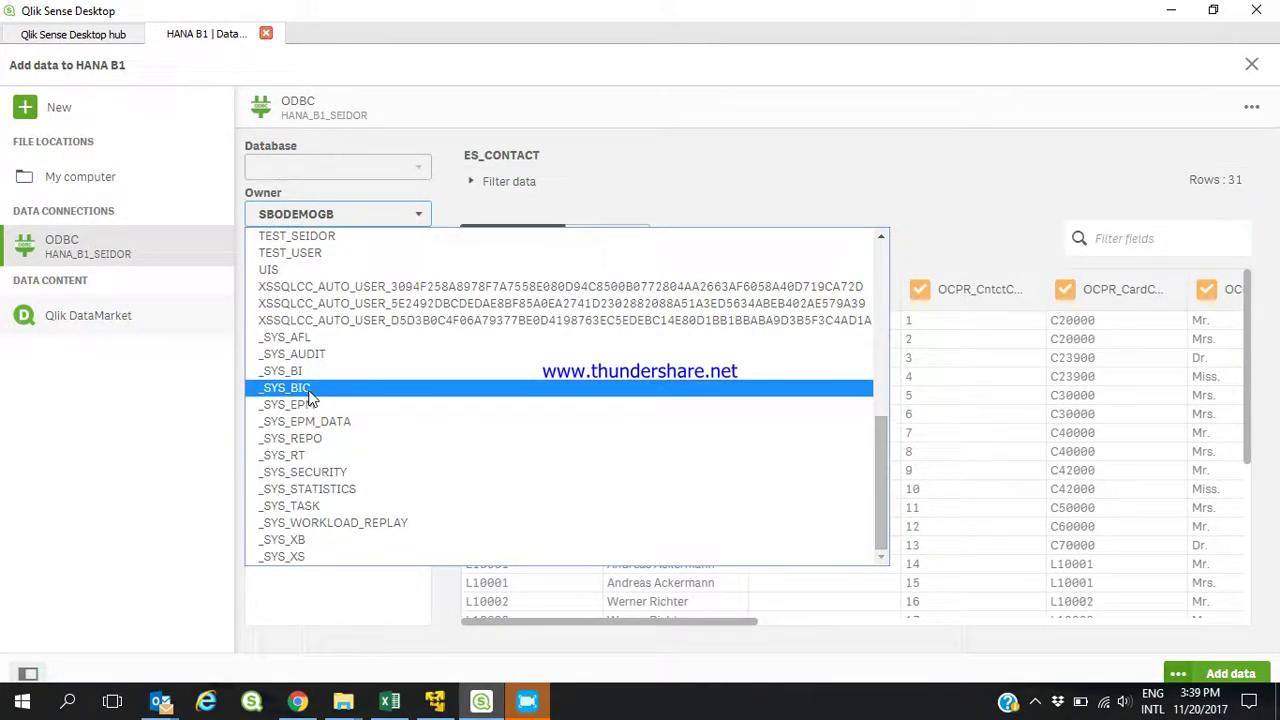
pyautogui.click(300, 388)
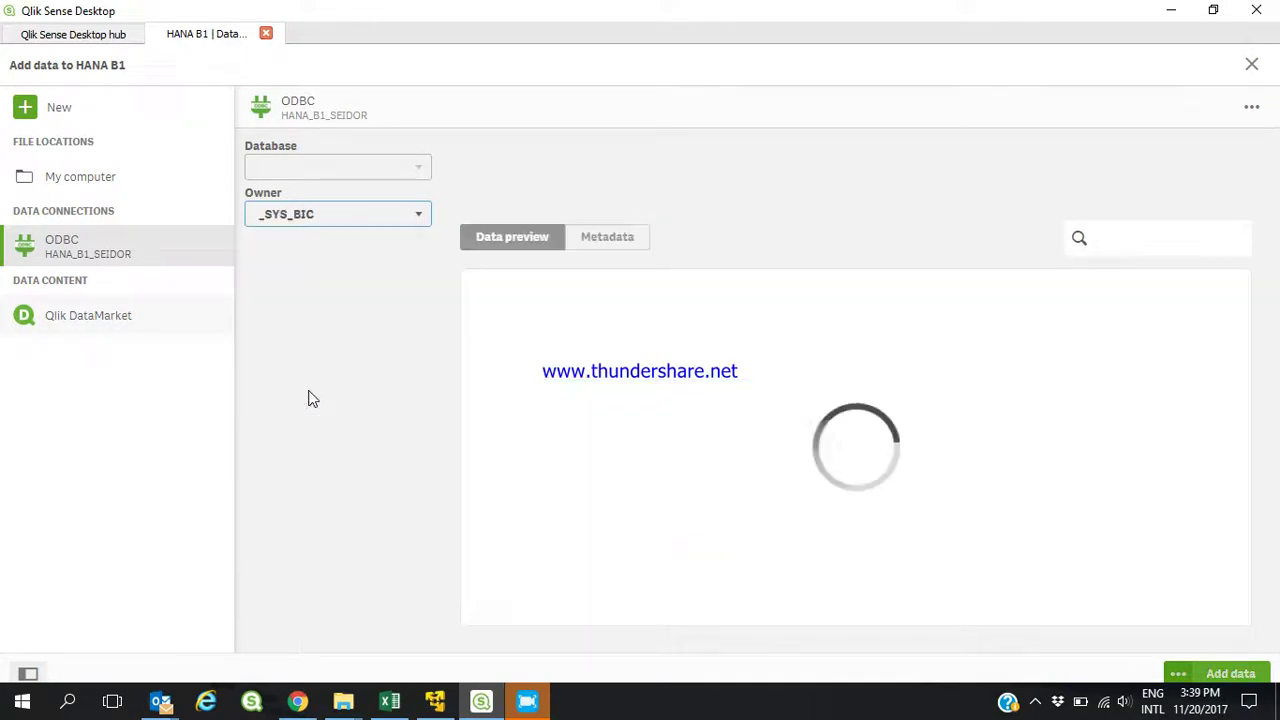
pyautogui.click(320, 293)
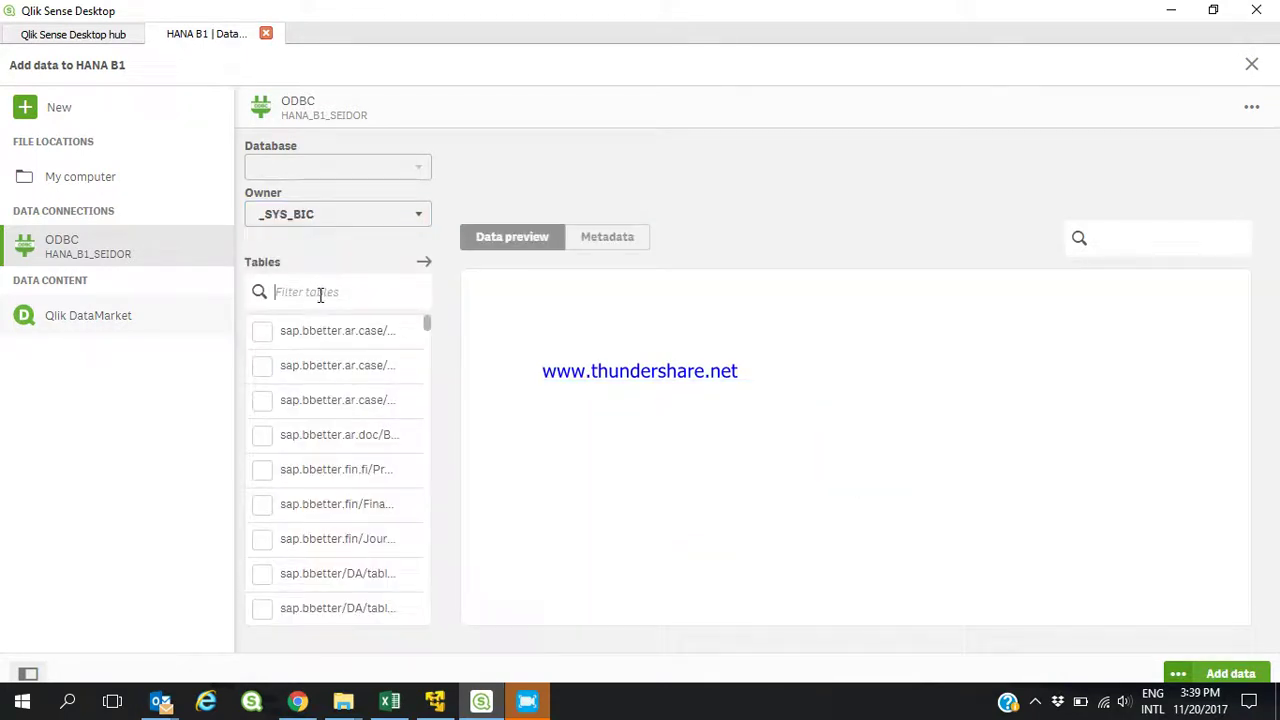
pyautogui.write('opport')
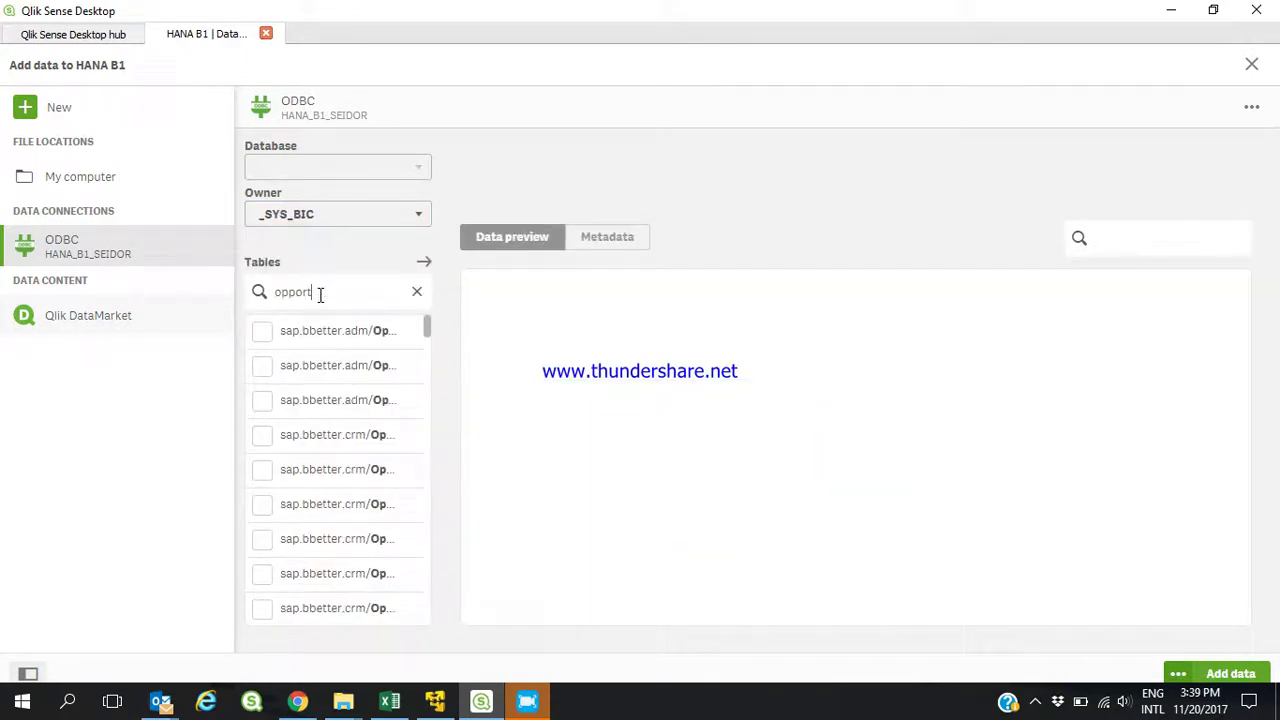
# Filter the _SYS_BIC tables by opportunity, select sap.sbodemogb.crm/OpportunityQuery and add its data to the app
pyautogui.write('unity')
pyautogui.click(424, 262)
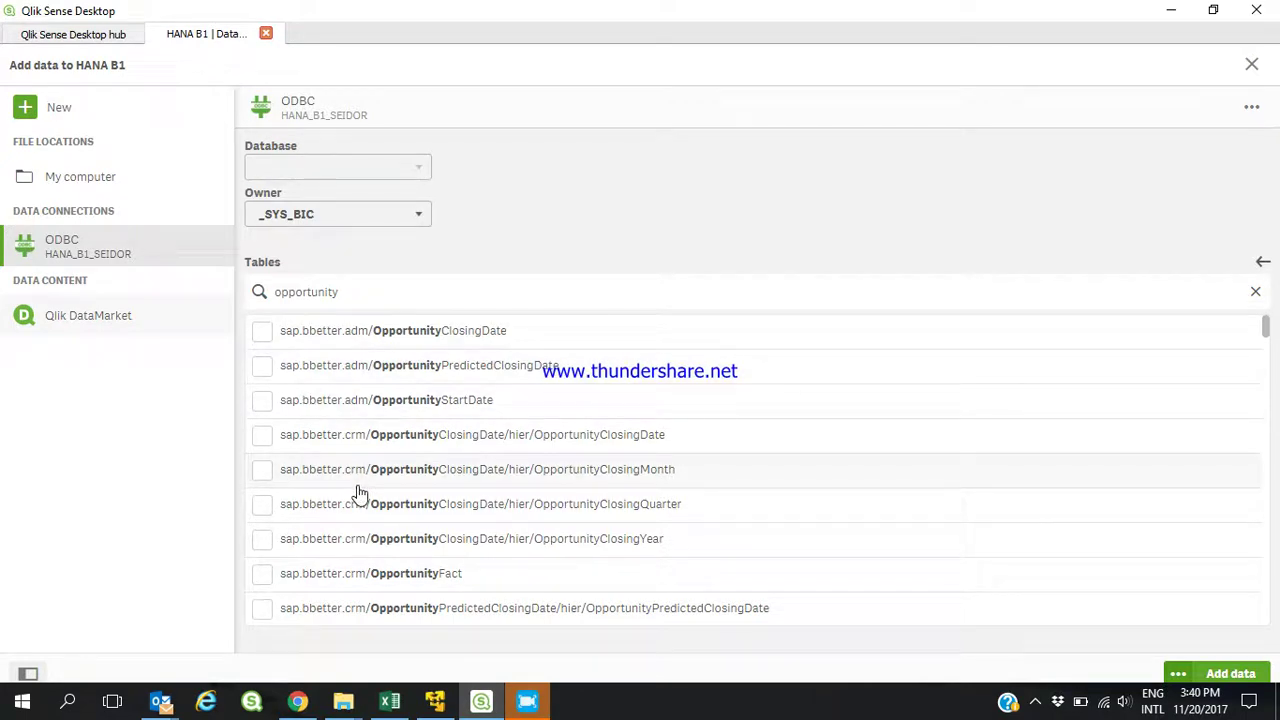
pyautogui.scroll(-3, 360, 492)
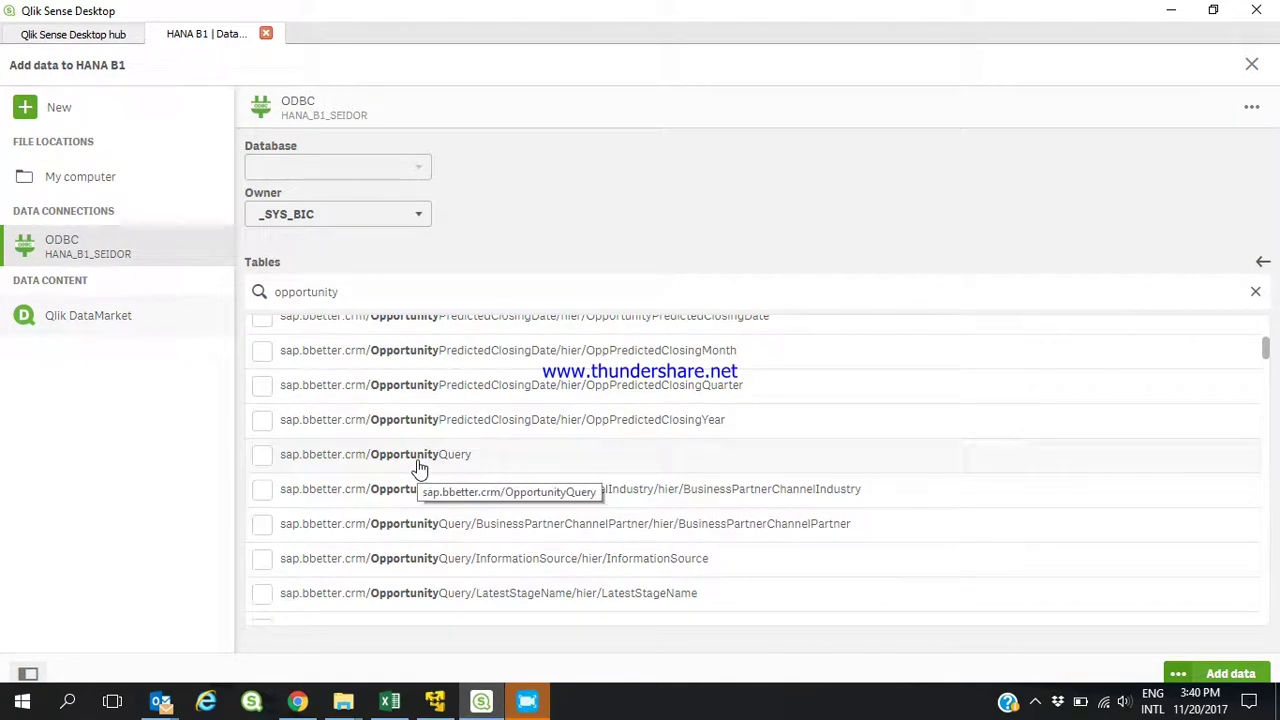
pyautogui.scroll(-2, 420, 470)
pyautogui.scroll(-3, 394, 514)
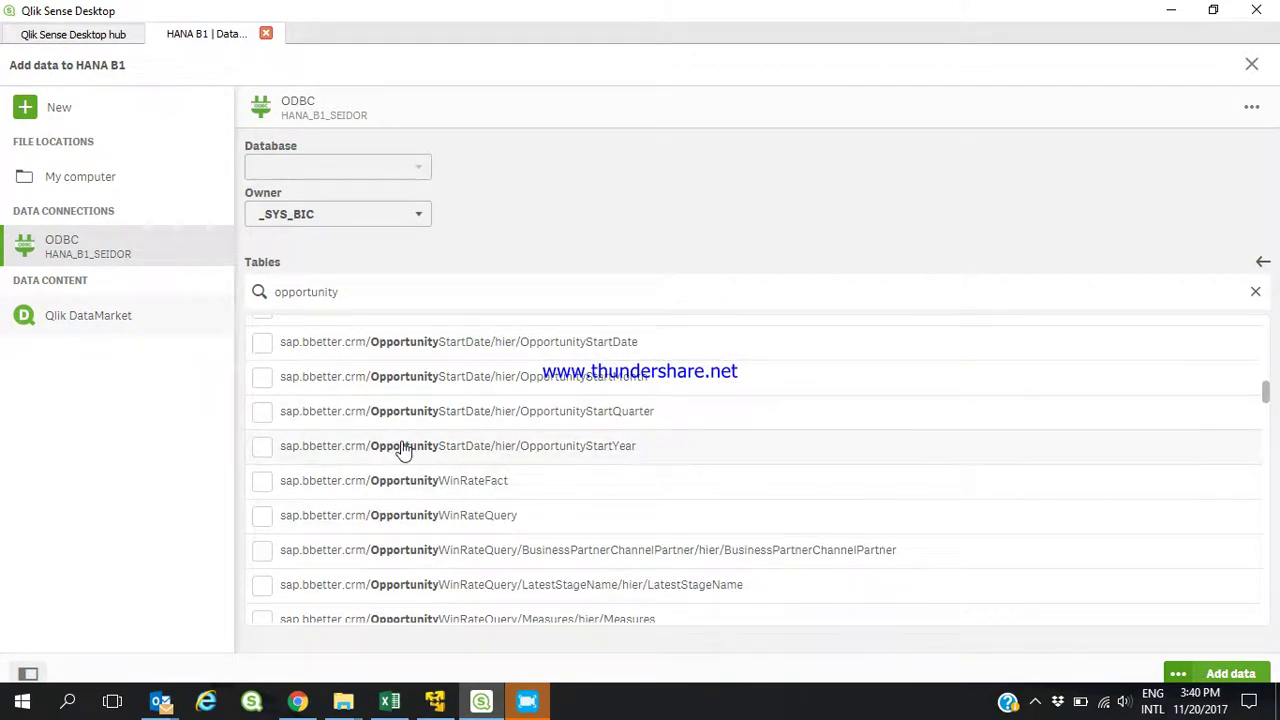
pyautogui.scroll(-3, 391, 449)
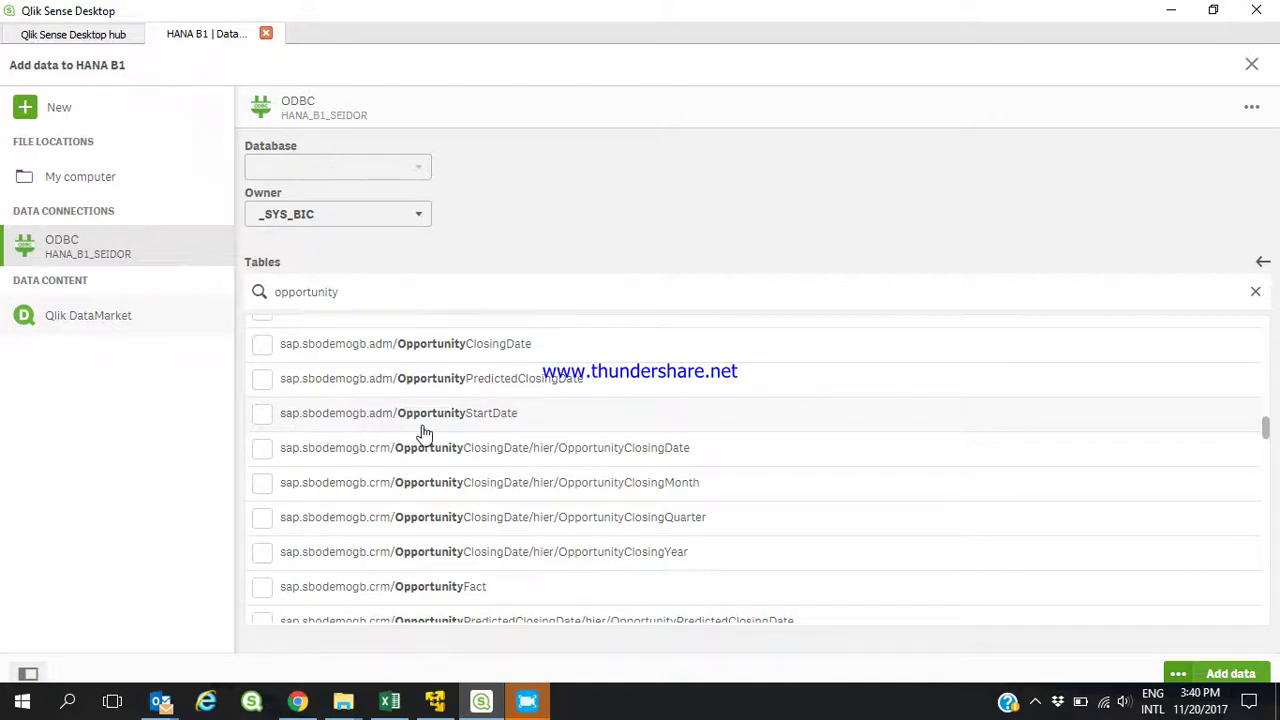
pyautogui.scroll(-3, 423, 577)
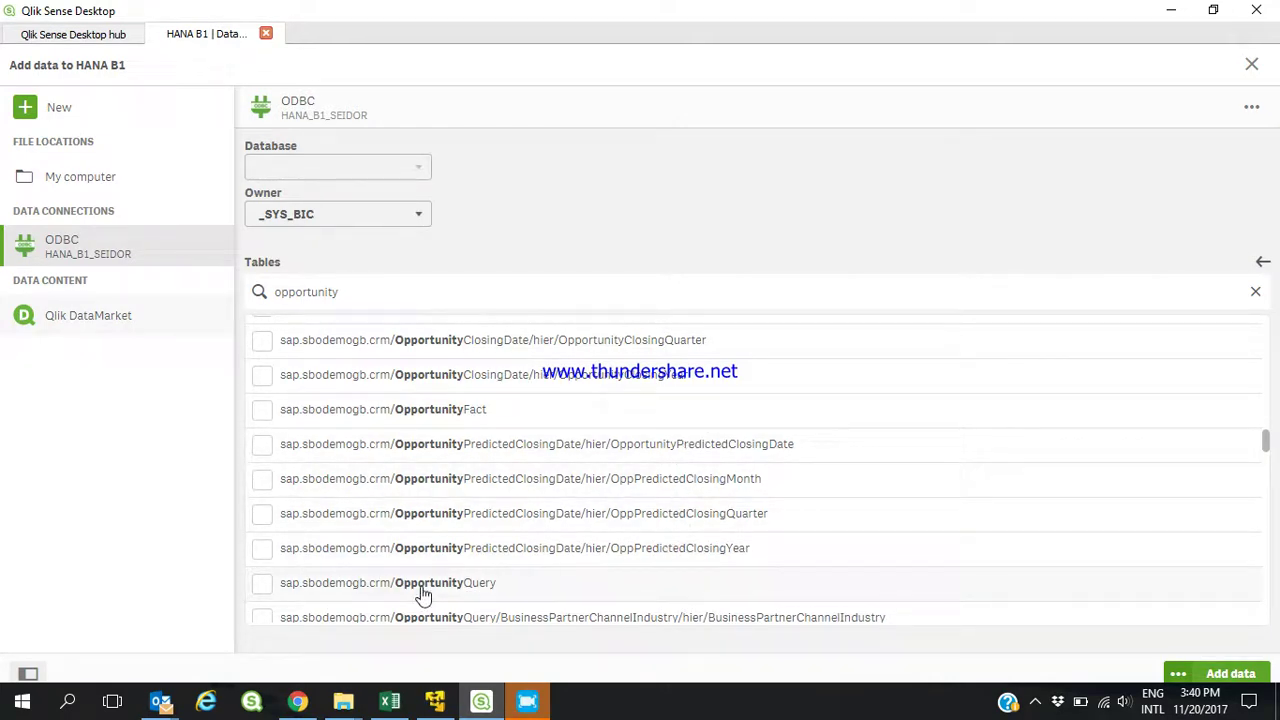
pyautogui.click(262, 590)
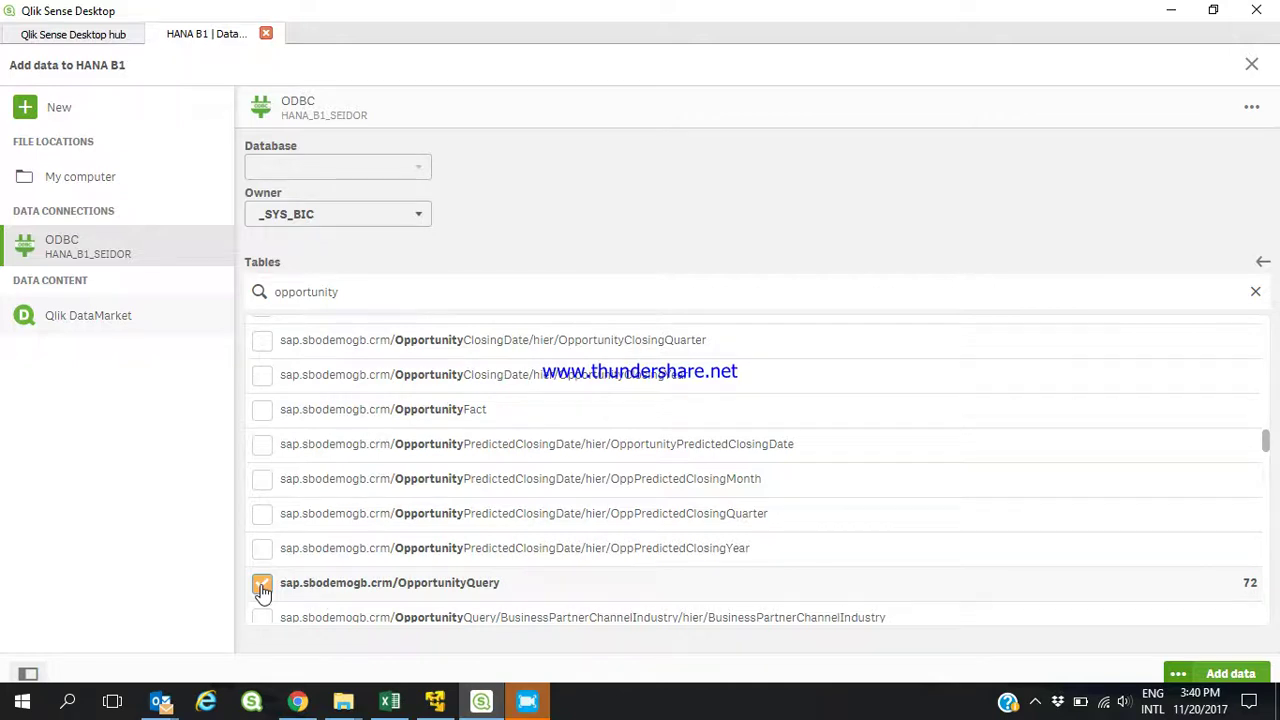
pyautogui.click(1228, 676)
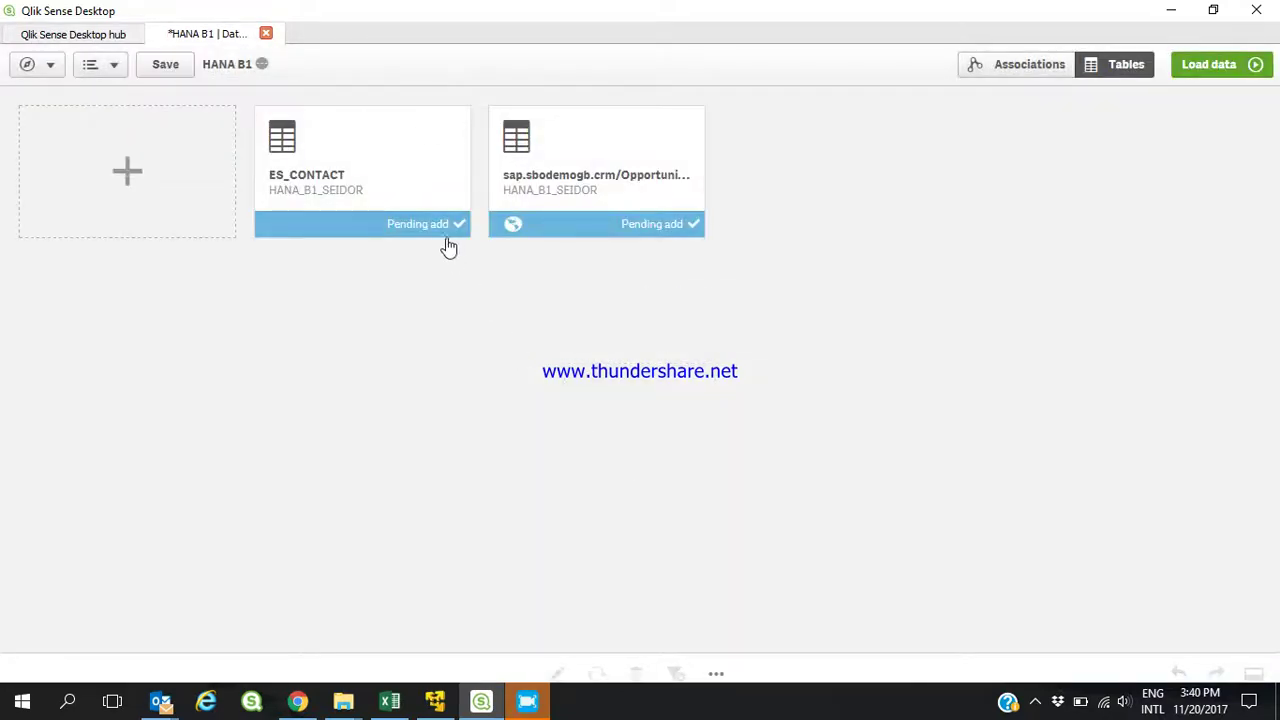
# Delete the ES_CONTACT table and preview the columns of the sap.sbodemogb.crm/OpportunityQuery table
pyautogui.click(454, 129)
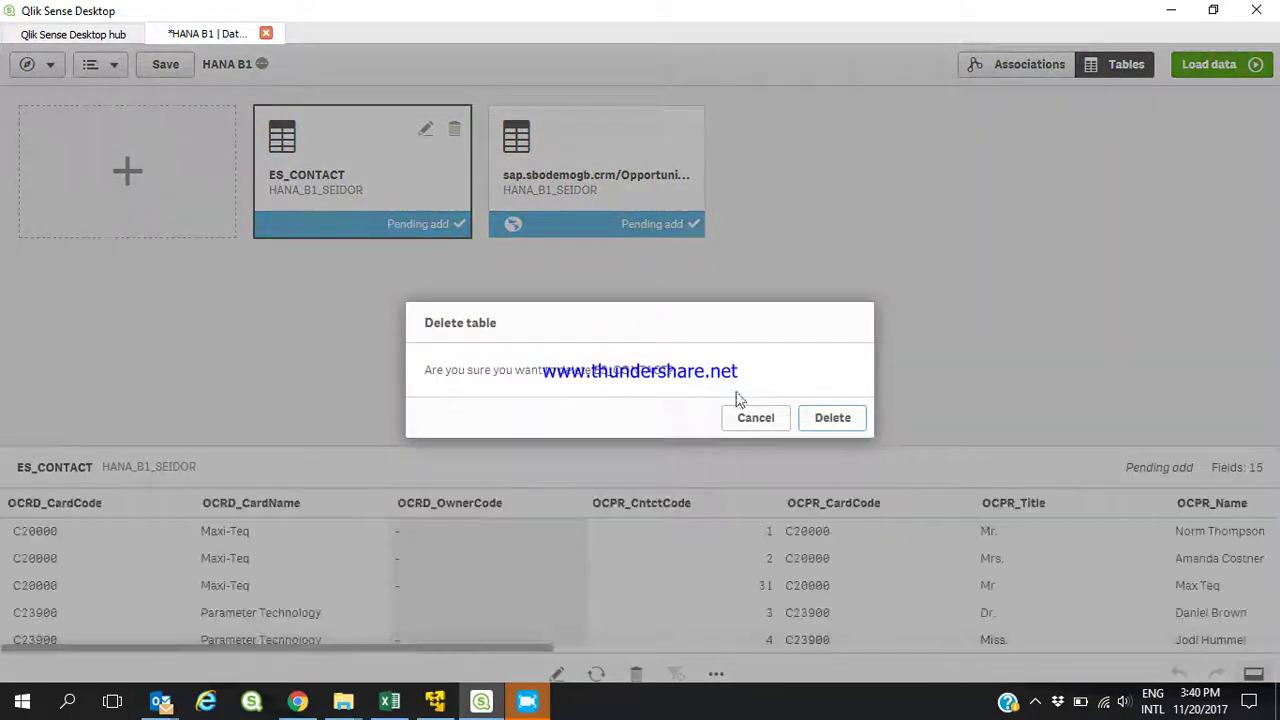
pyautogui.click(834, 417)
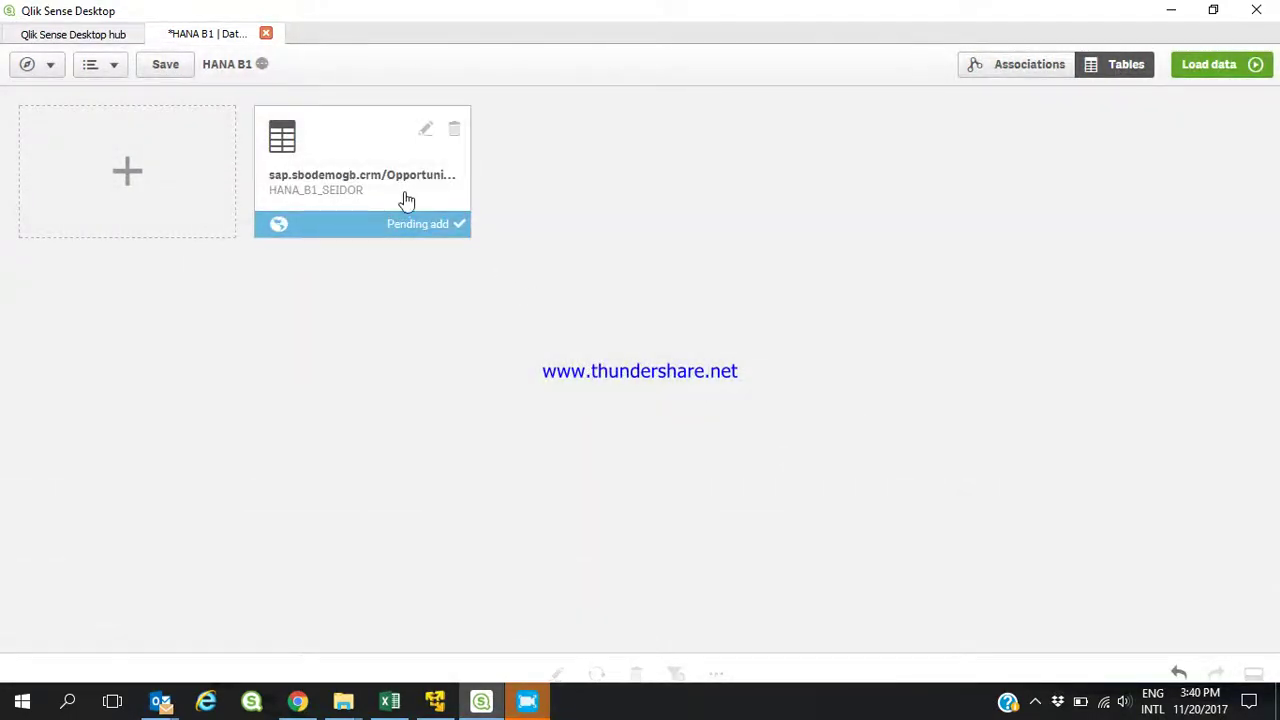
pyautogui.click(406, 201)
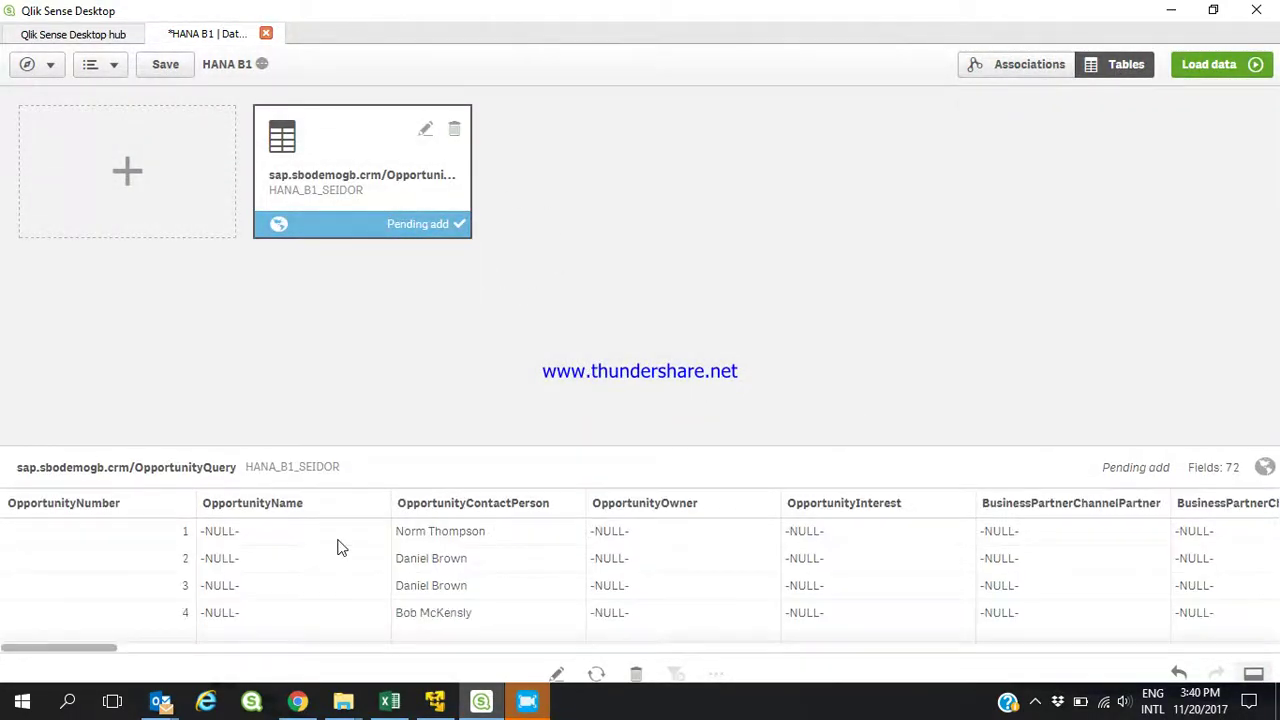
pyautogui.click(157, 648)
pyautogui.click(350, 650)
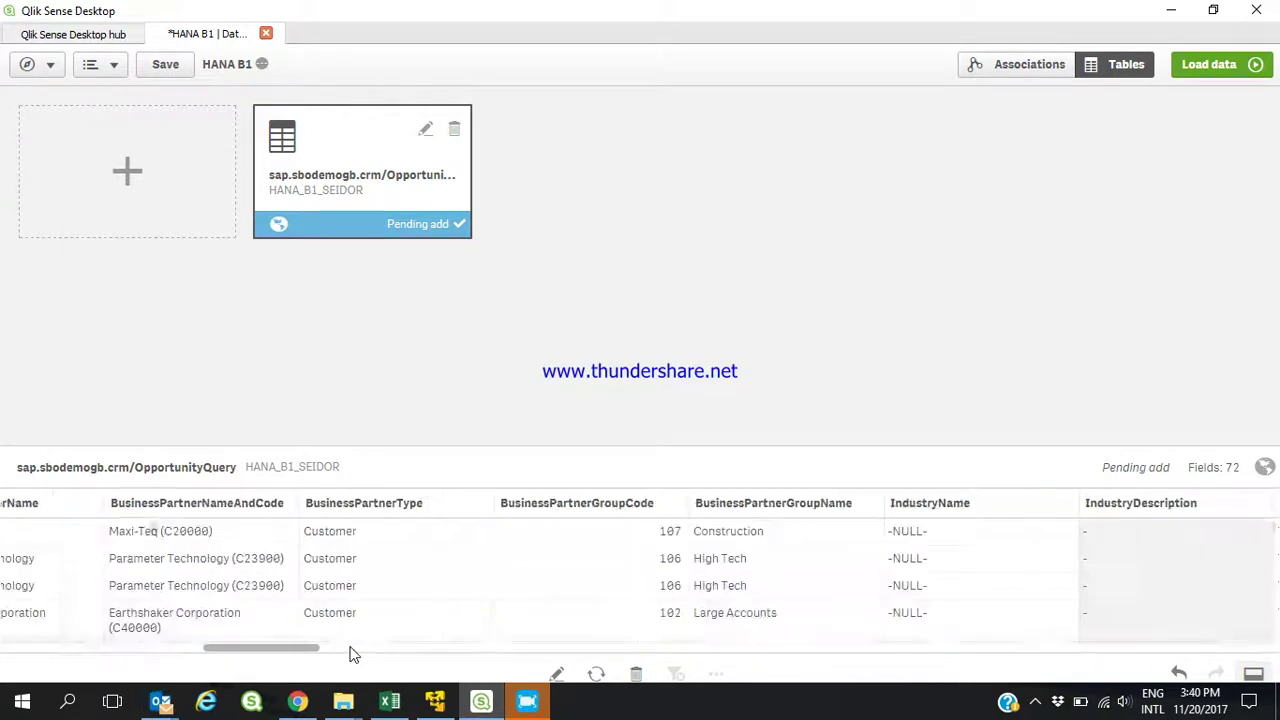
pyautogui.click(531, 652)
pyautogui.click(634, 656)
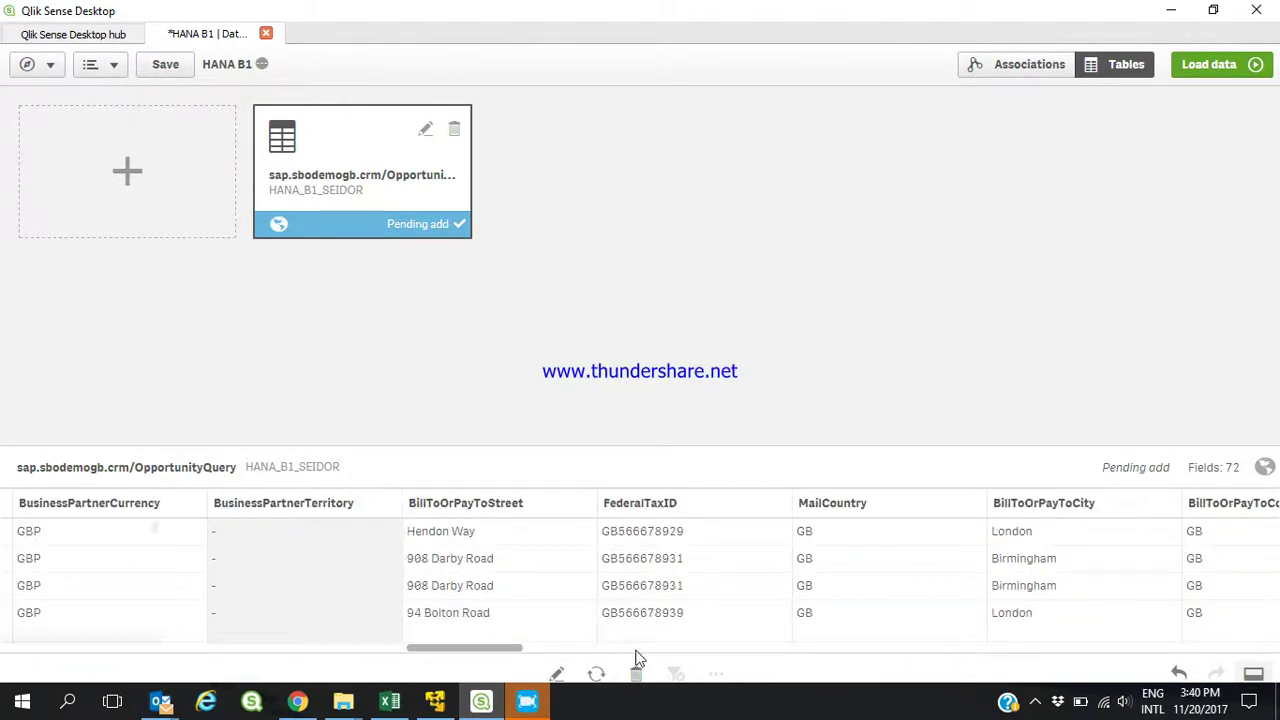
pyautogui.click(645, 652)
# Load the data, open the new sheet for editing and review the loaded fields and tables
pyautogui.click(1207, 65)
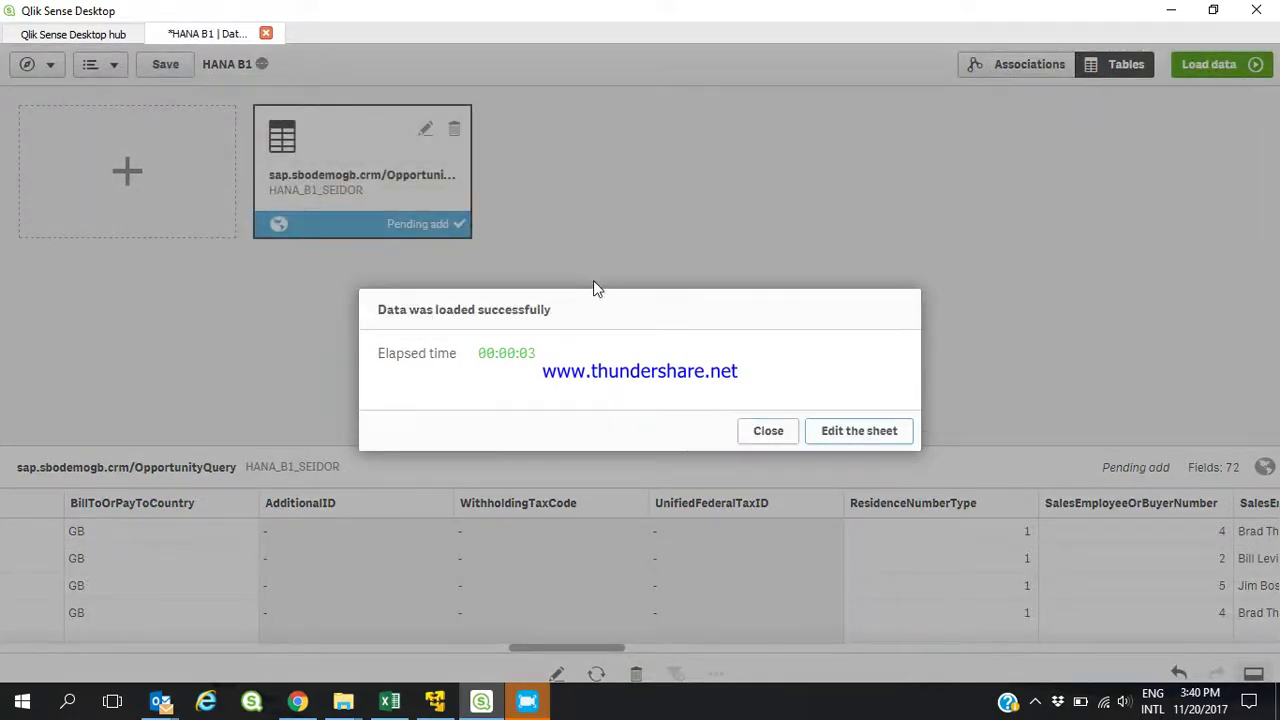
pyautogui.click(869, 437)
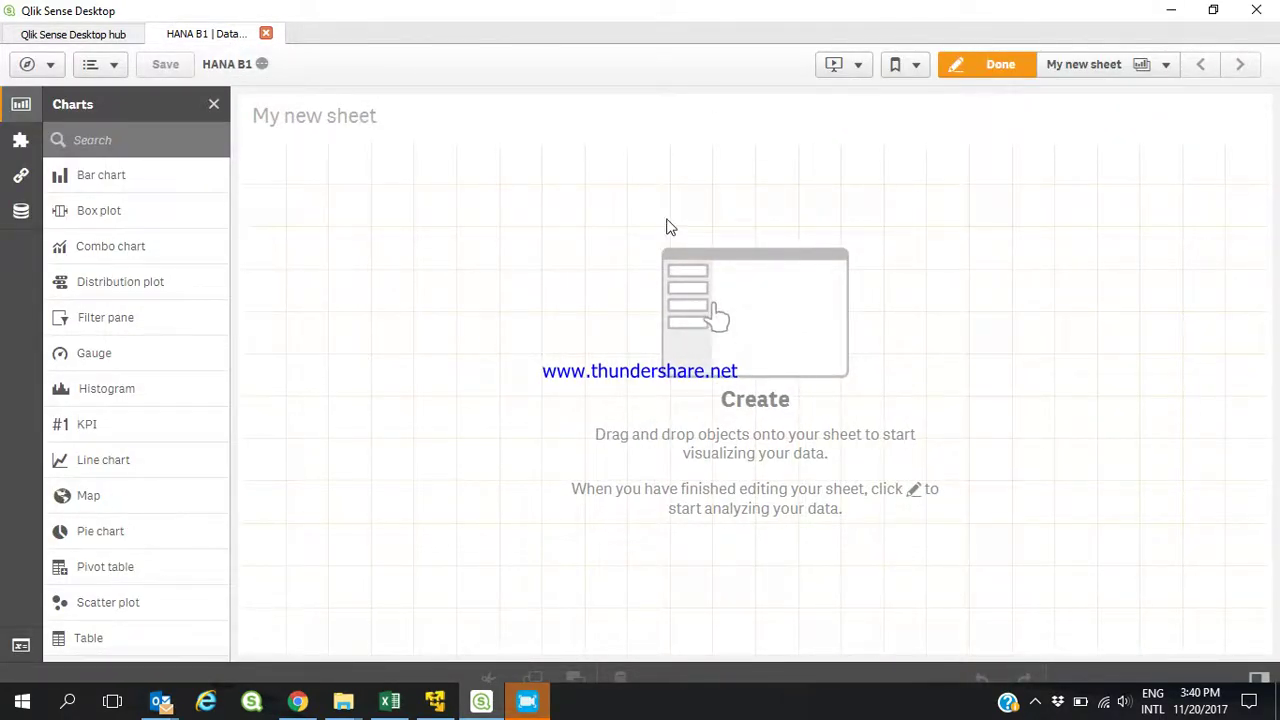
pyautogui.click(21, 215)
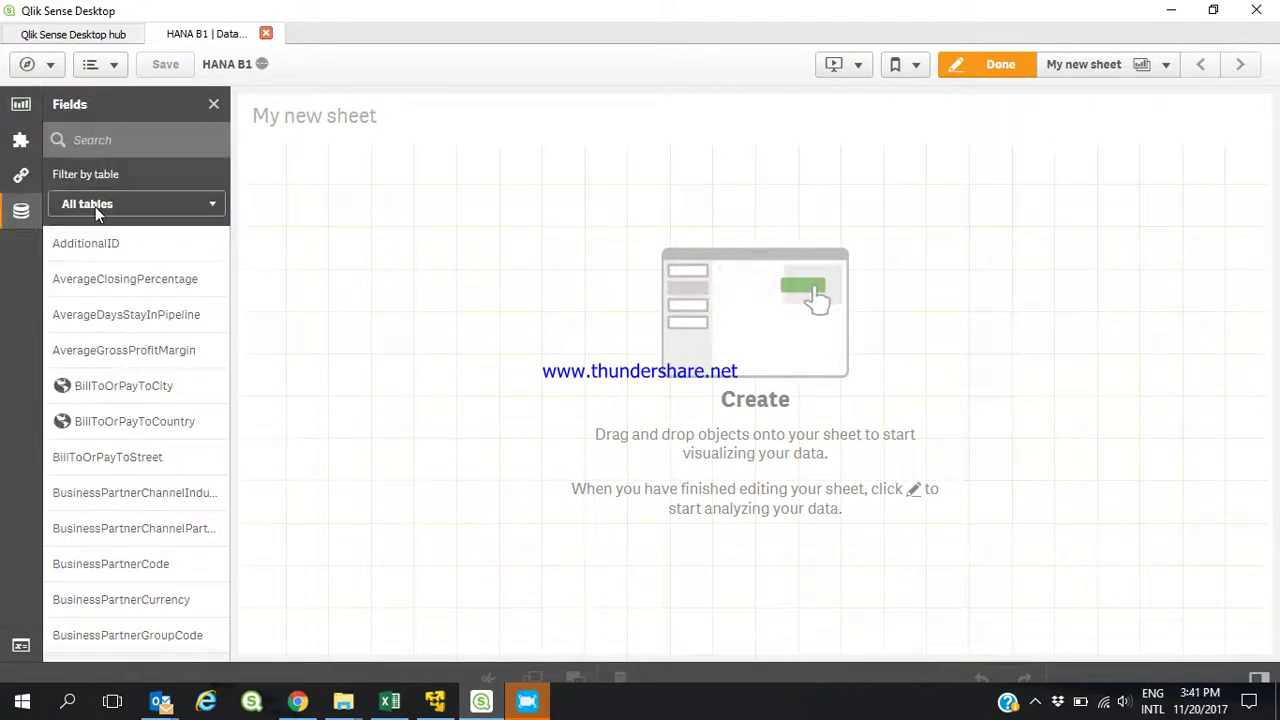
pyautogui.click(95, 204)
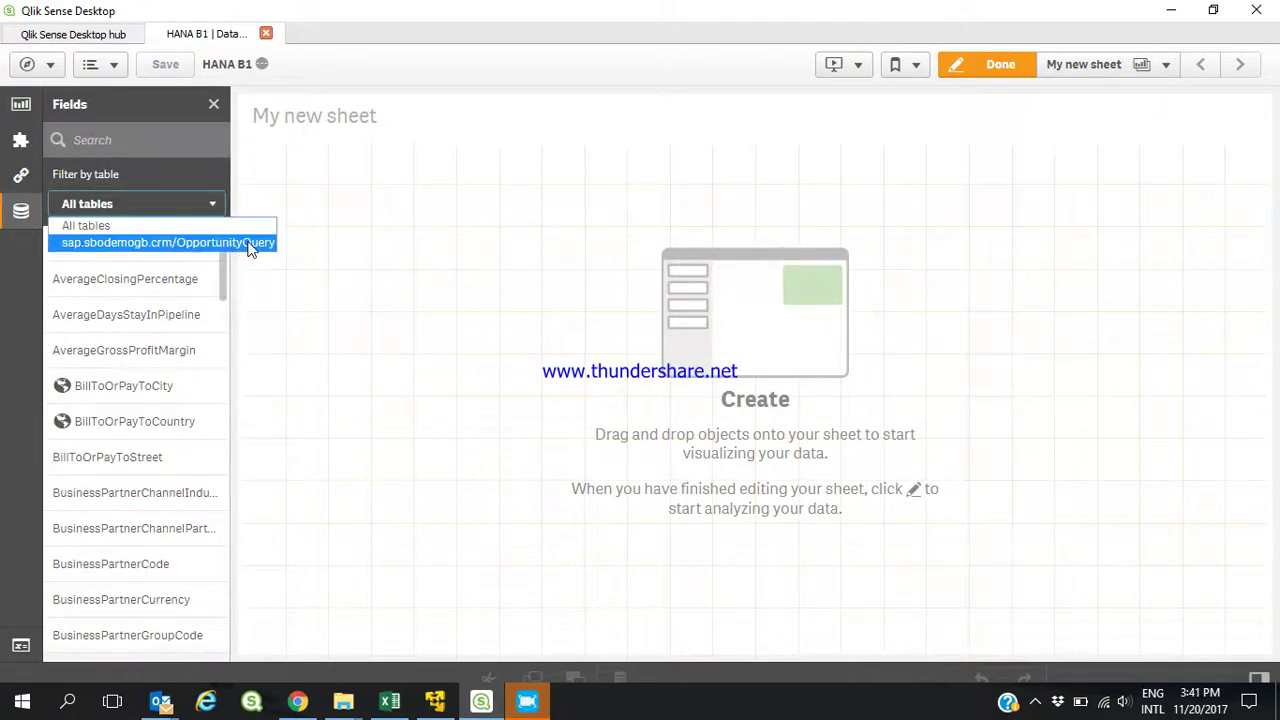
pyautogui.scroll(-2, 222, 312)
pyautogui.moveTo(222, 312); pyautogui.dragTo(234, 234)
pyautogui.click(140, 140)
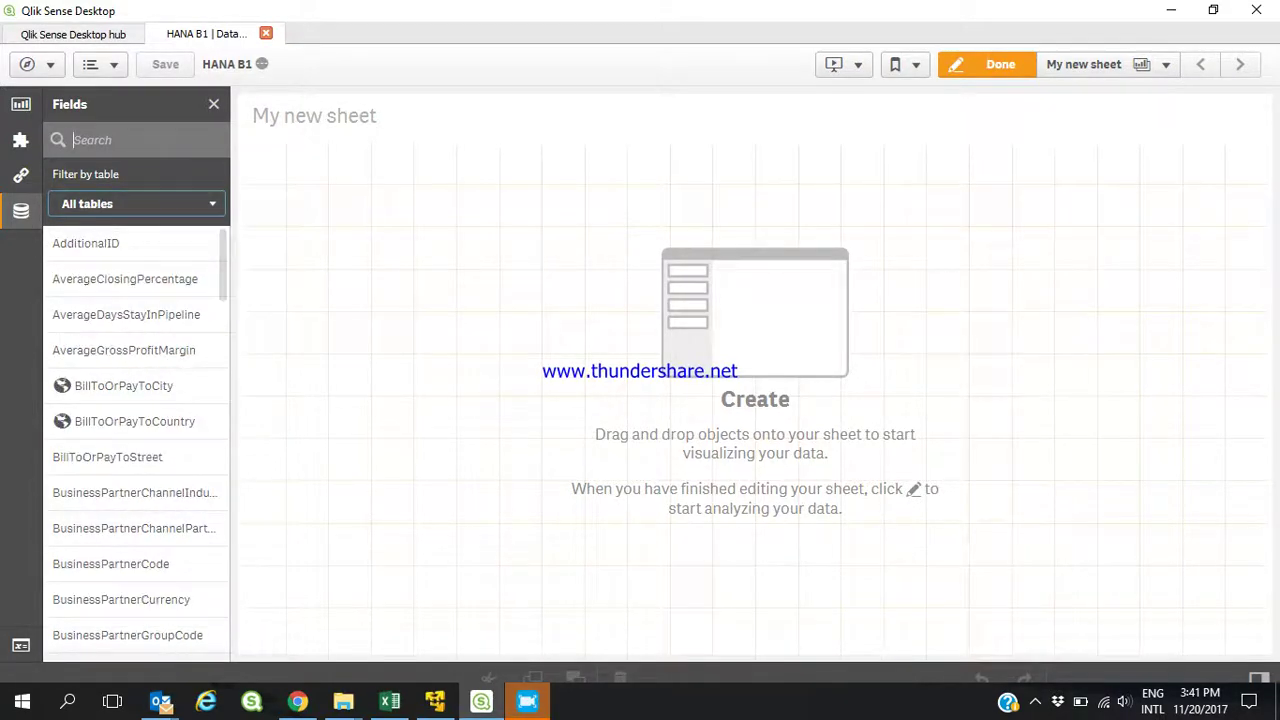
# Place a KPI in the upper-left part of My new sheet and a bar chart across the area beneath it
pyautogui.click(34, 112)
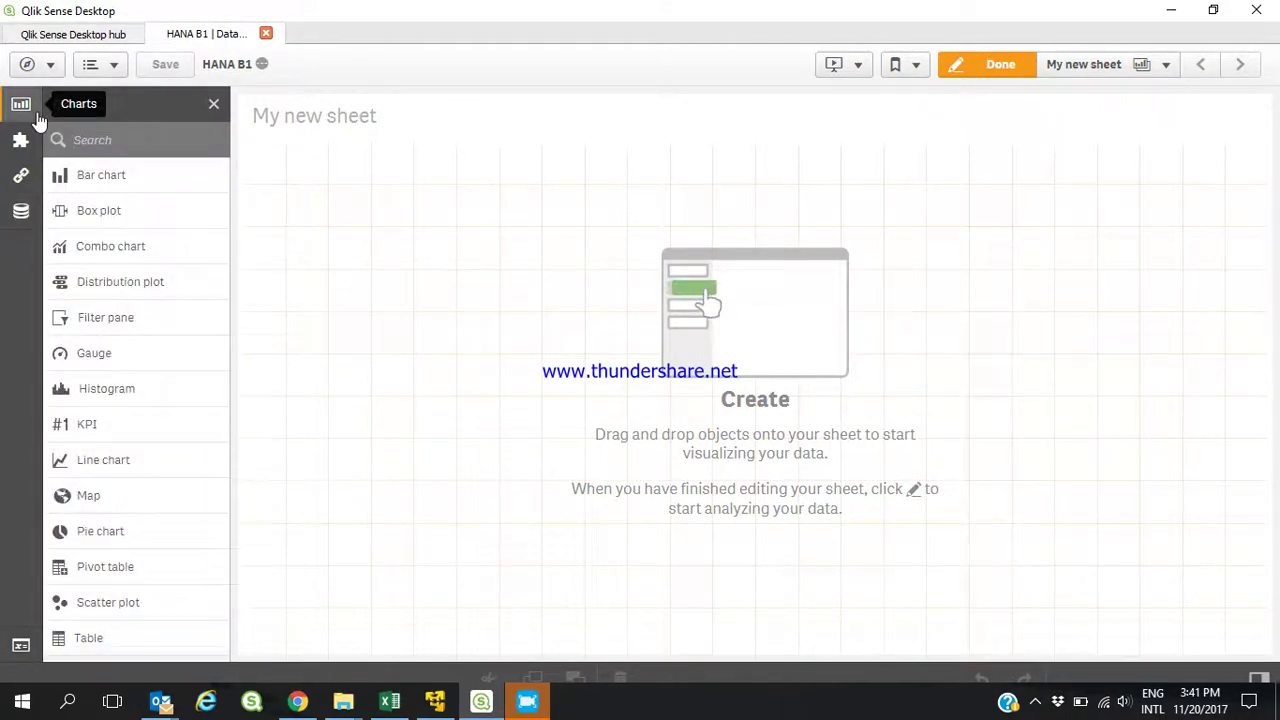
pyautogui.moveTo(87, 424); pyautogui.dragTo(394, 246)
pyautogui.moveTo(443, 652); pyautogui.dragTo(463, 340)
pyautogui.moveTo(70, 178); pyautogui.dragTo(525, 527)
# Search the fields for potent and add Sum(PotentialAmountSC) as the KPI's measure
pyautogui.click(21, 210)
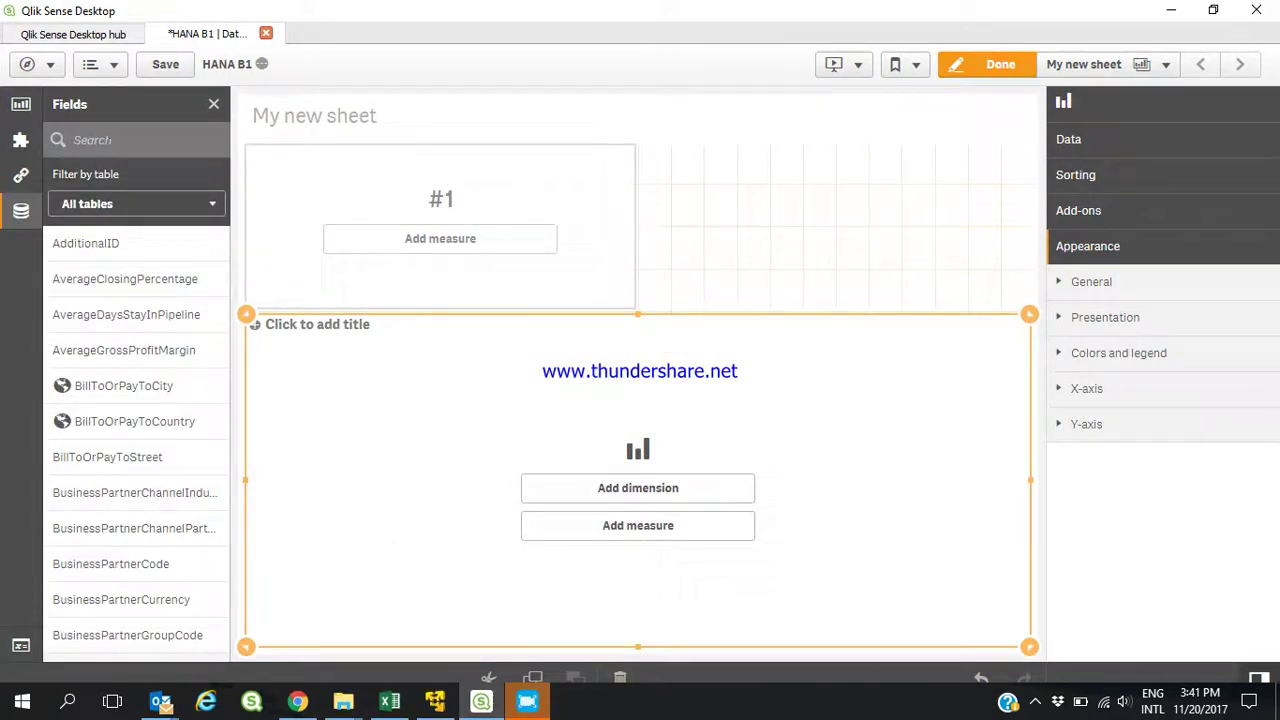
pyautogui.write('pot')
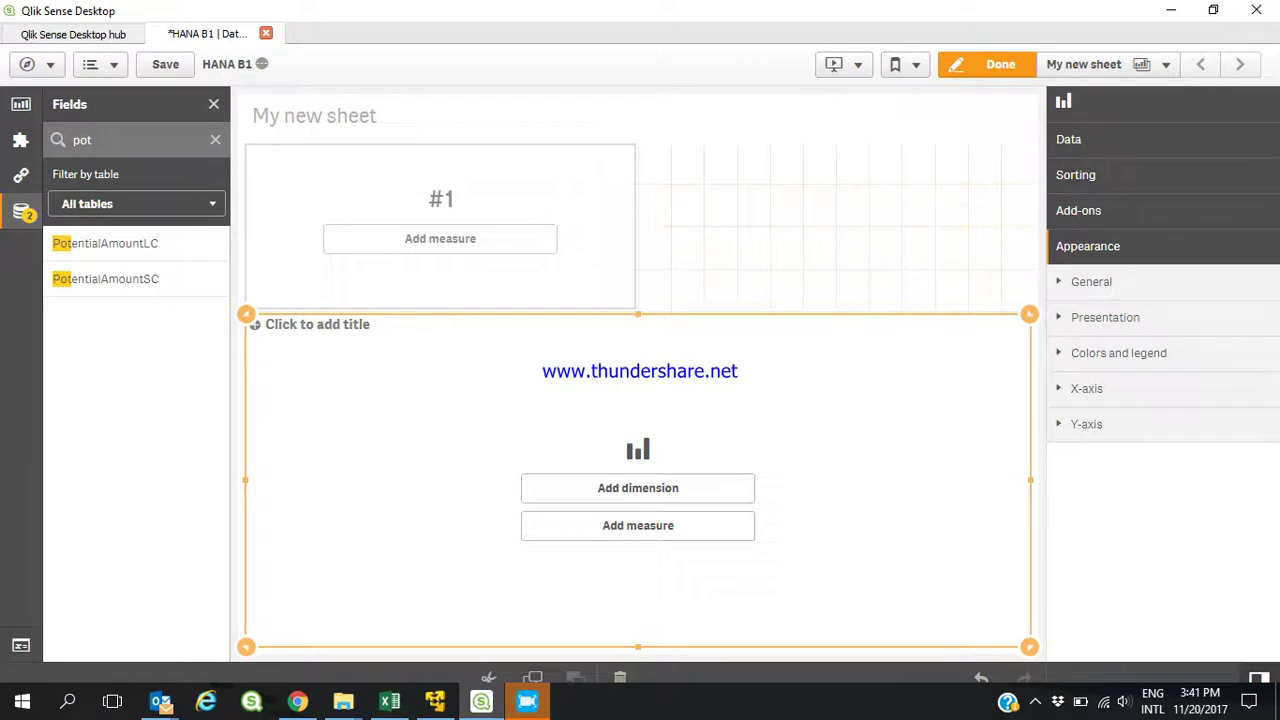
pyautogui.write('ennt')
pyautogui.press('BackSpace')
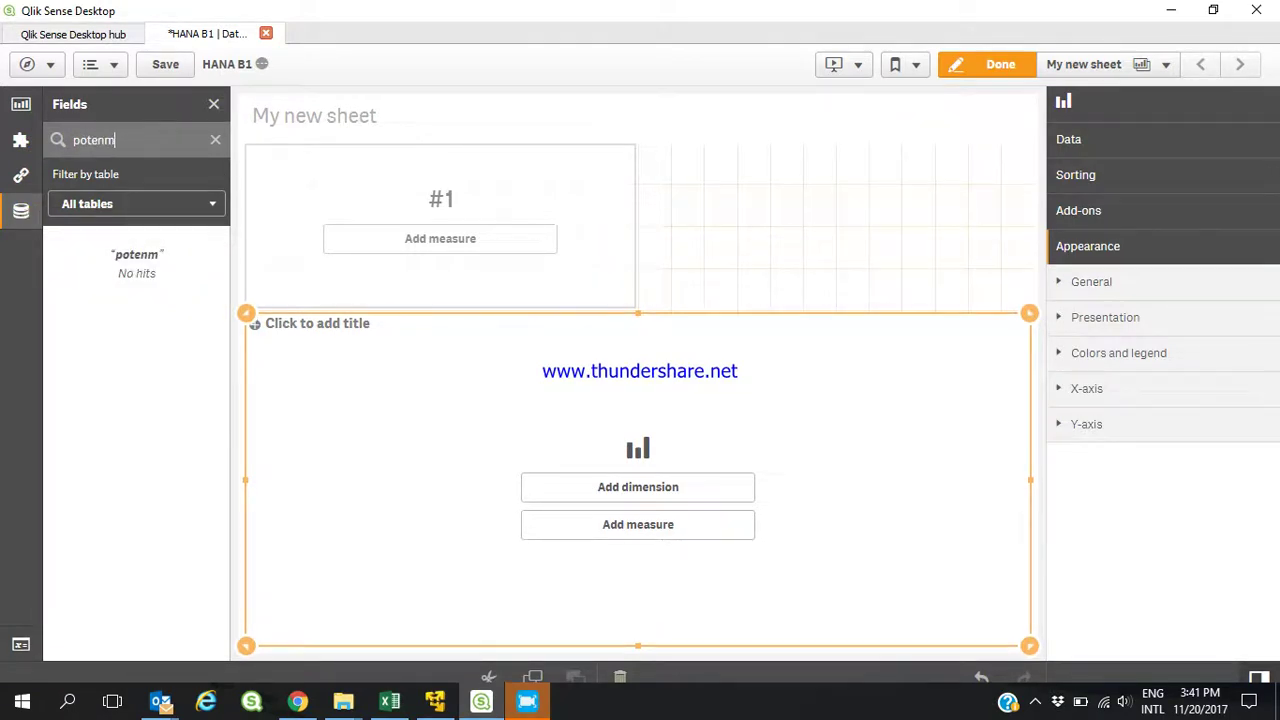
pyautogui.press('BackSpace')
pyautogui.write('t')
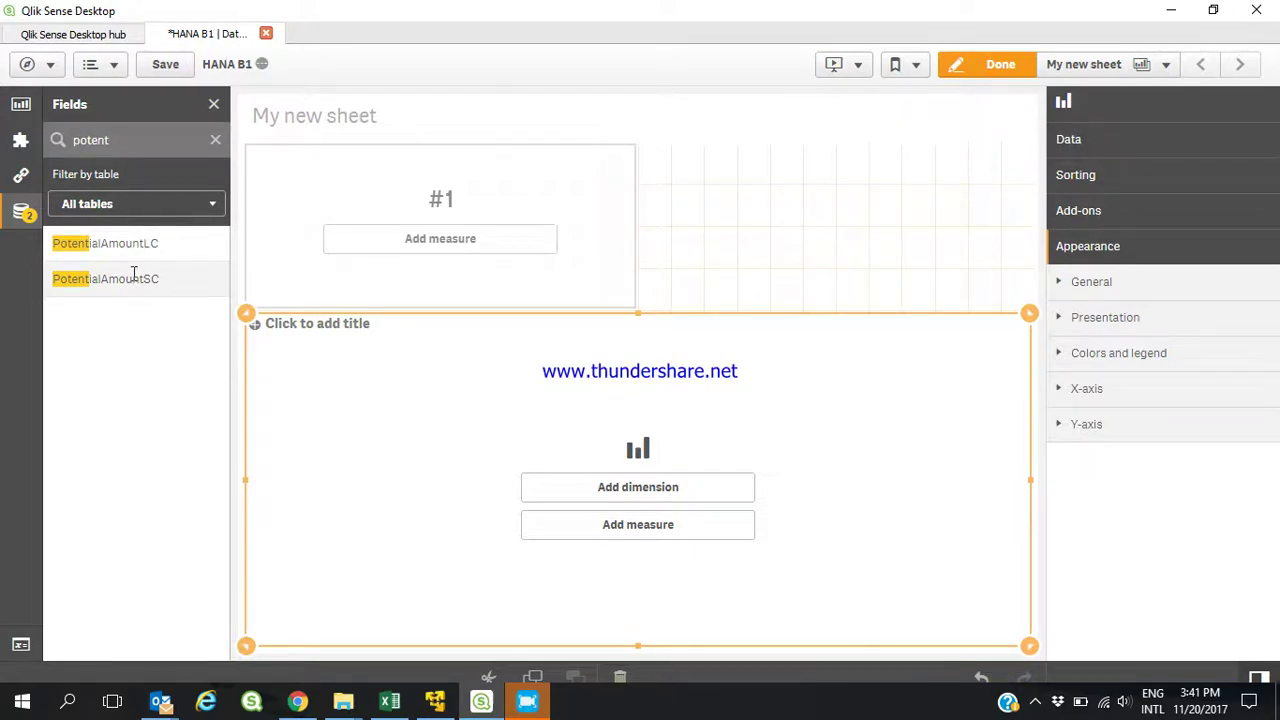
pyautogui.moveTo(133, 278); pyautogui.dragTo(400, 257)
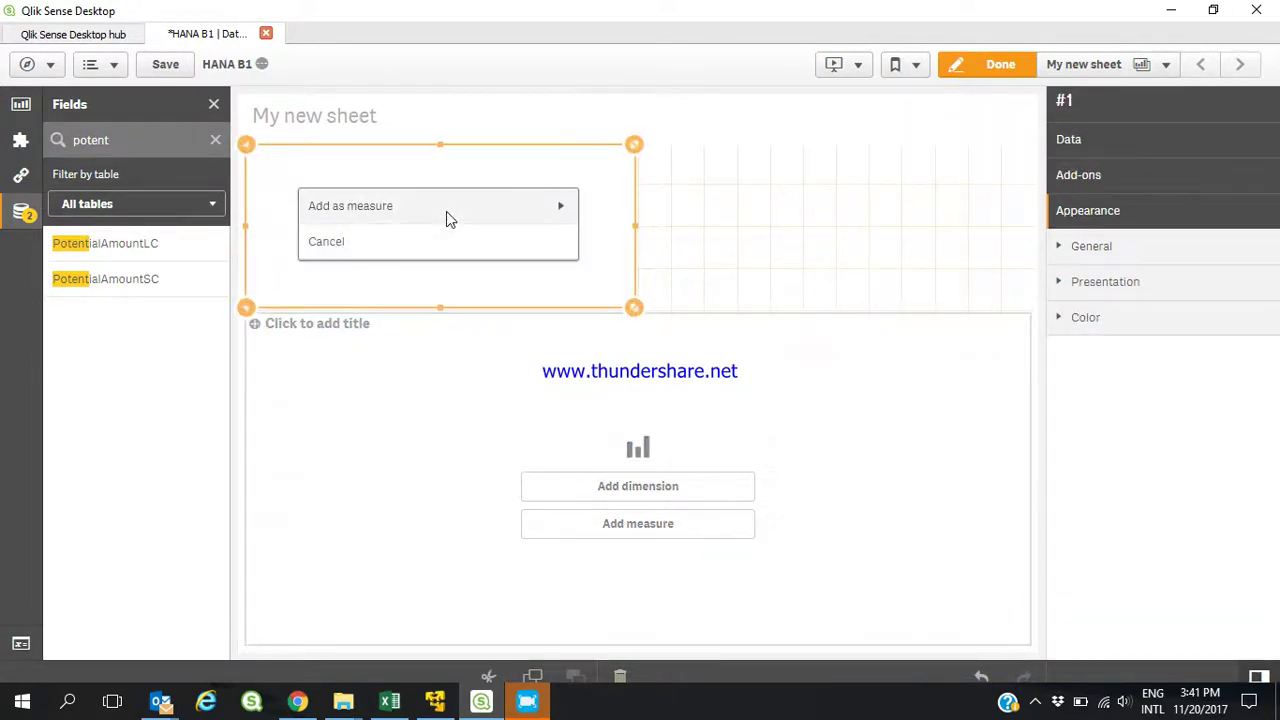
pyautogui.click(446, 211)
pyautogui.click(434, 240)
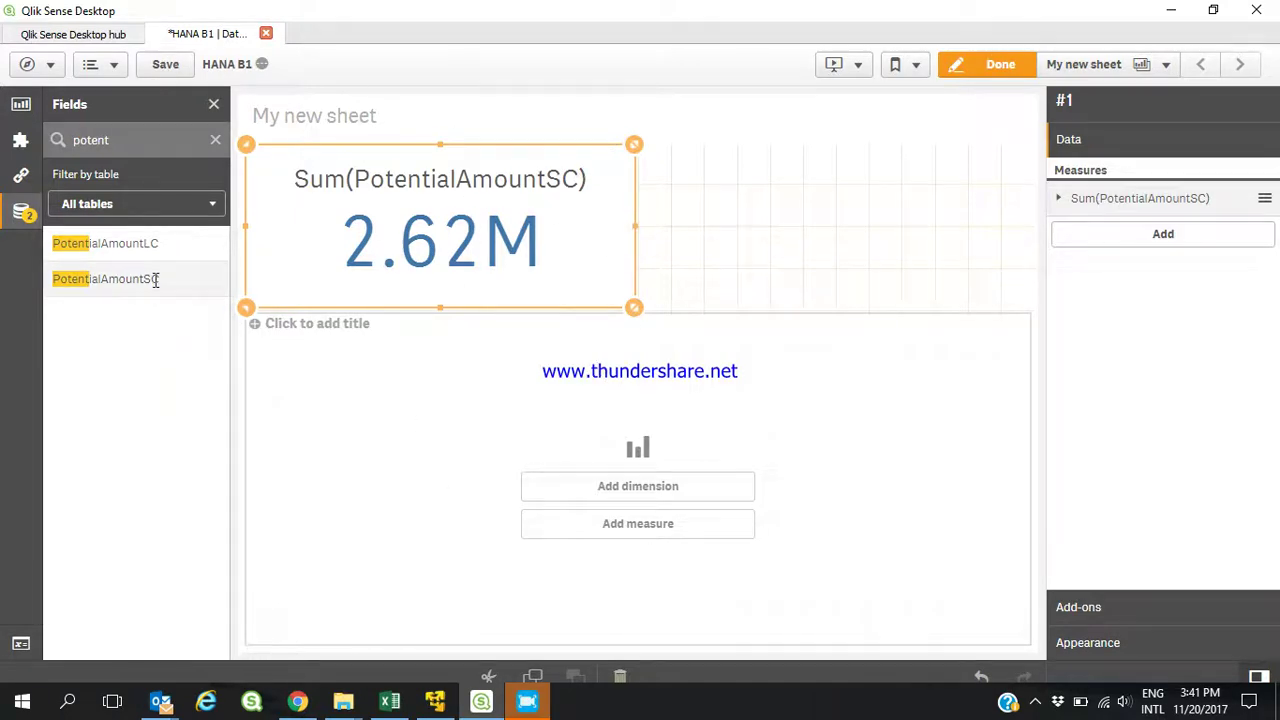
pyautogui.moveTo(143, 281); pyautogui.dragTo(620, 449)
pyautogui.click(563, 440)
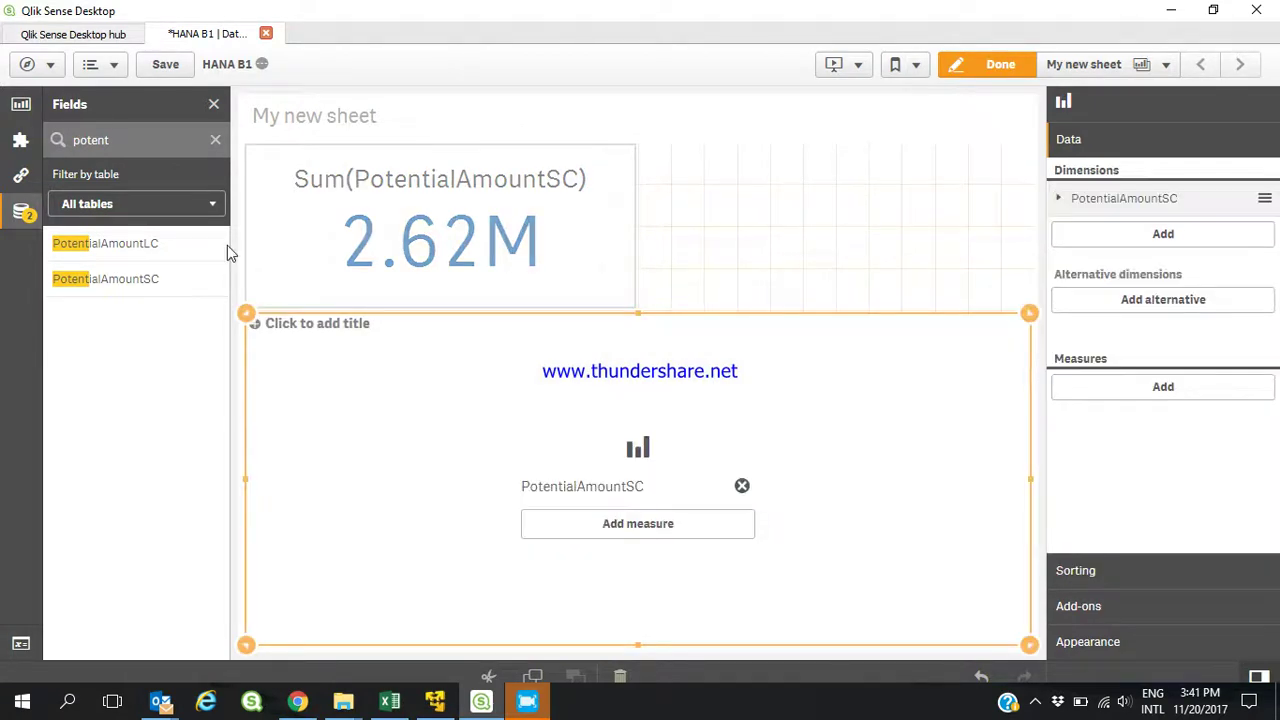
pyautogui.press('BackSpace')
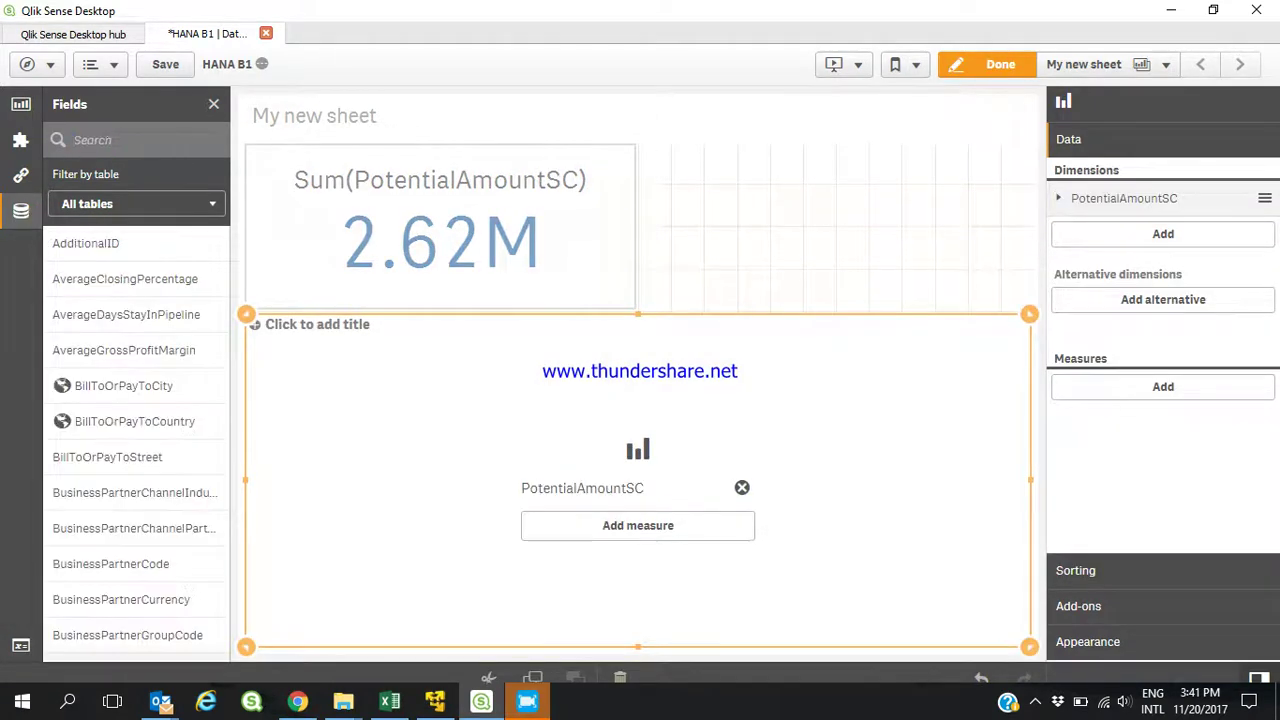
pyautogui.write('business')
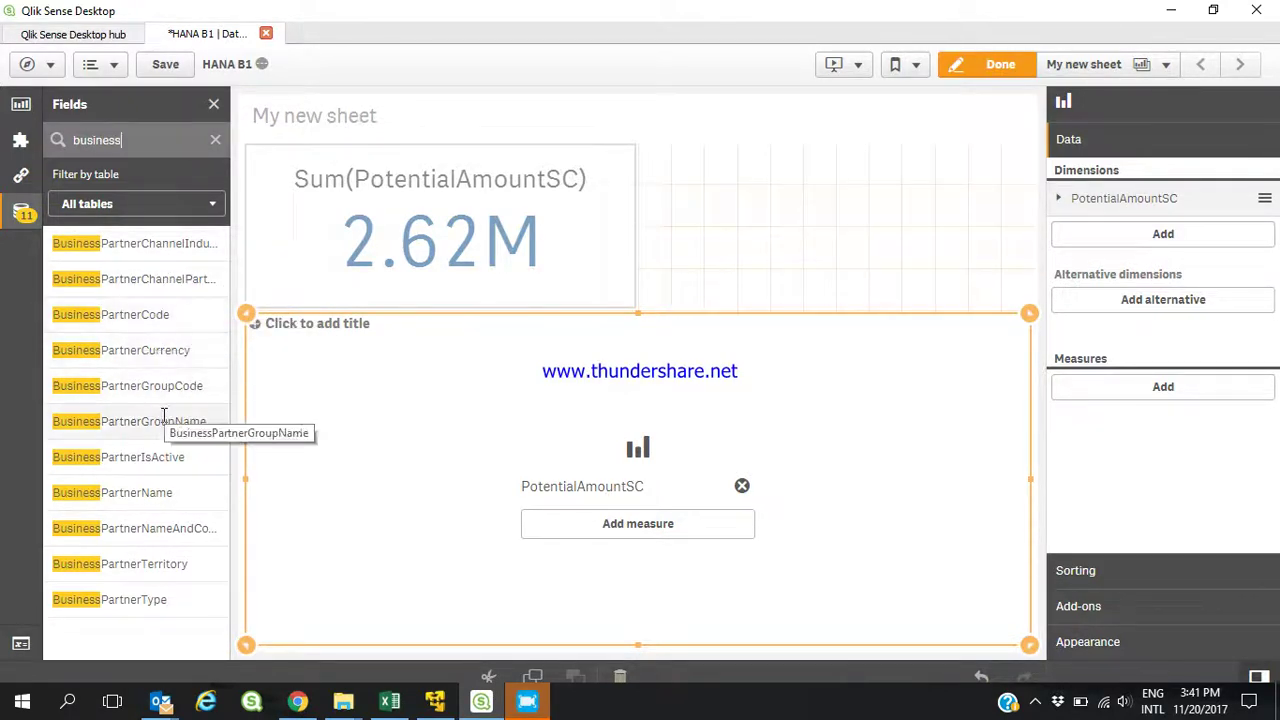
pyautogui.moveTo(122, 487); pyautogui.dragTo(569, 528)
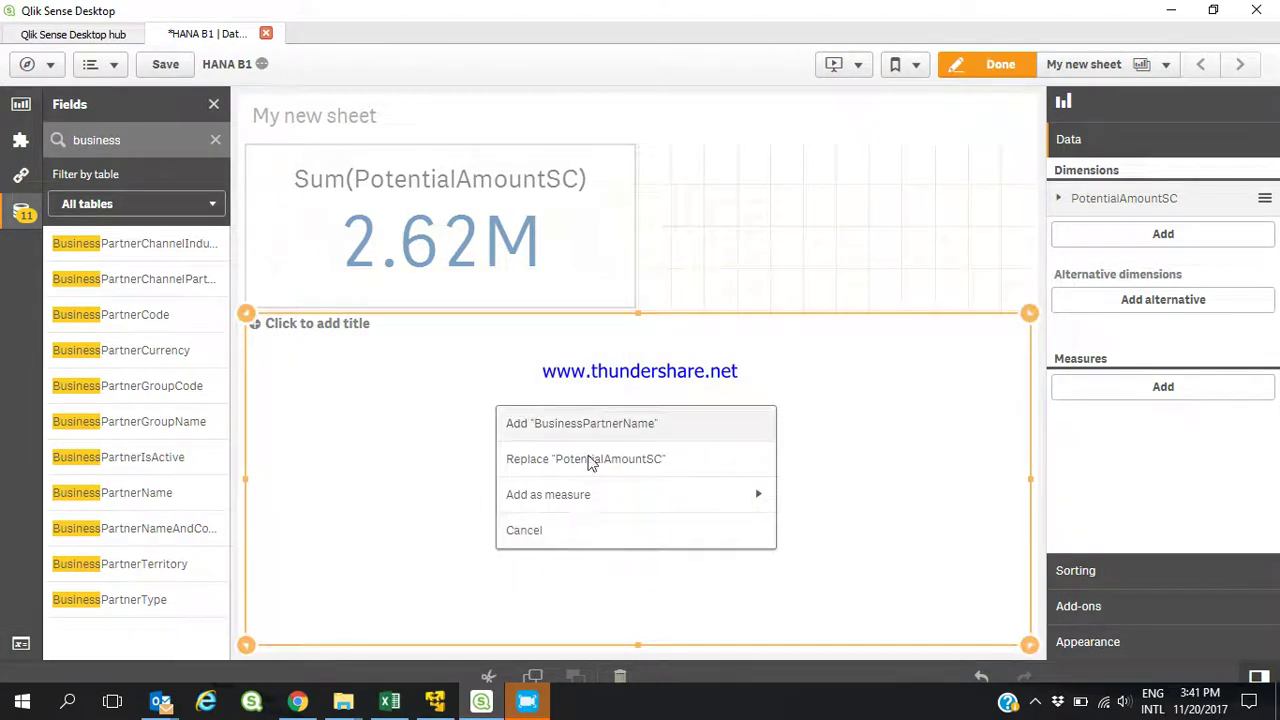
pyautogui.click(596, 430)
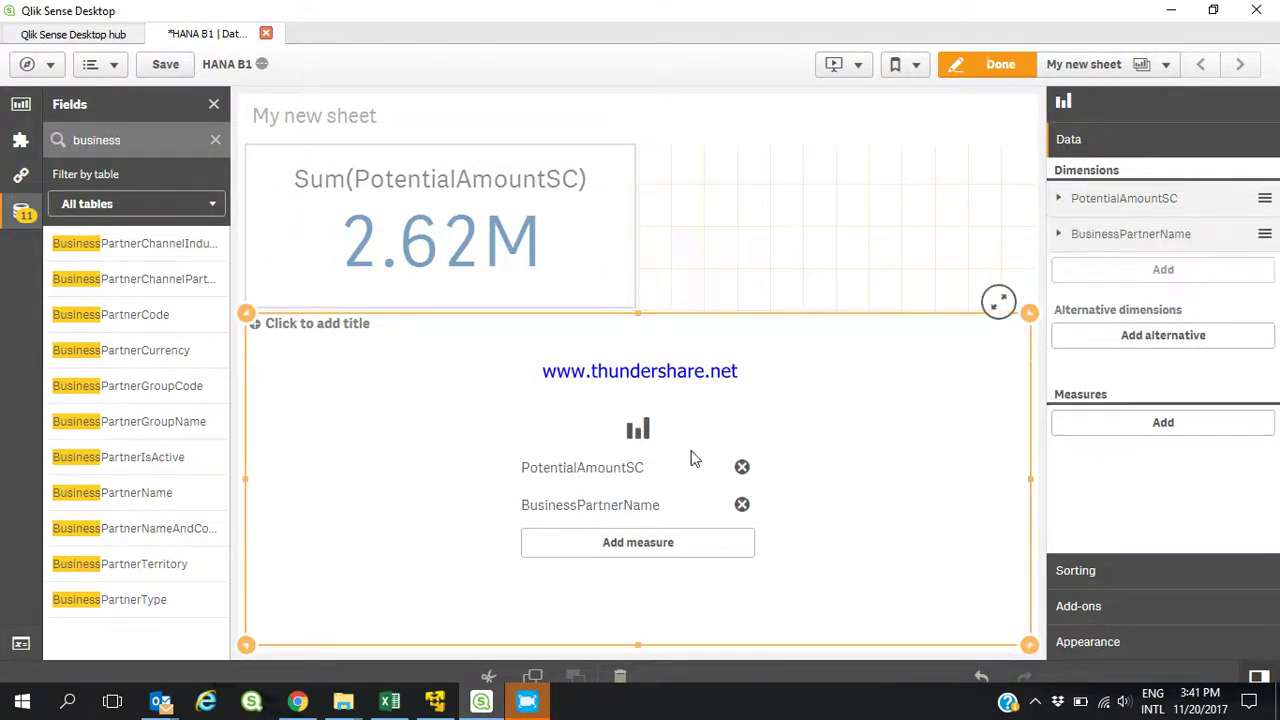
pyautogui.click(742, 506)
pyautogui.click(741, 487)
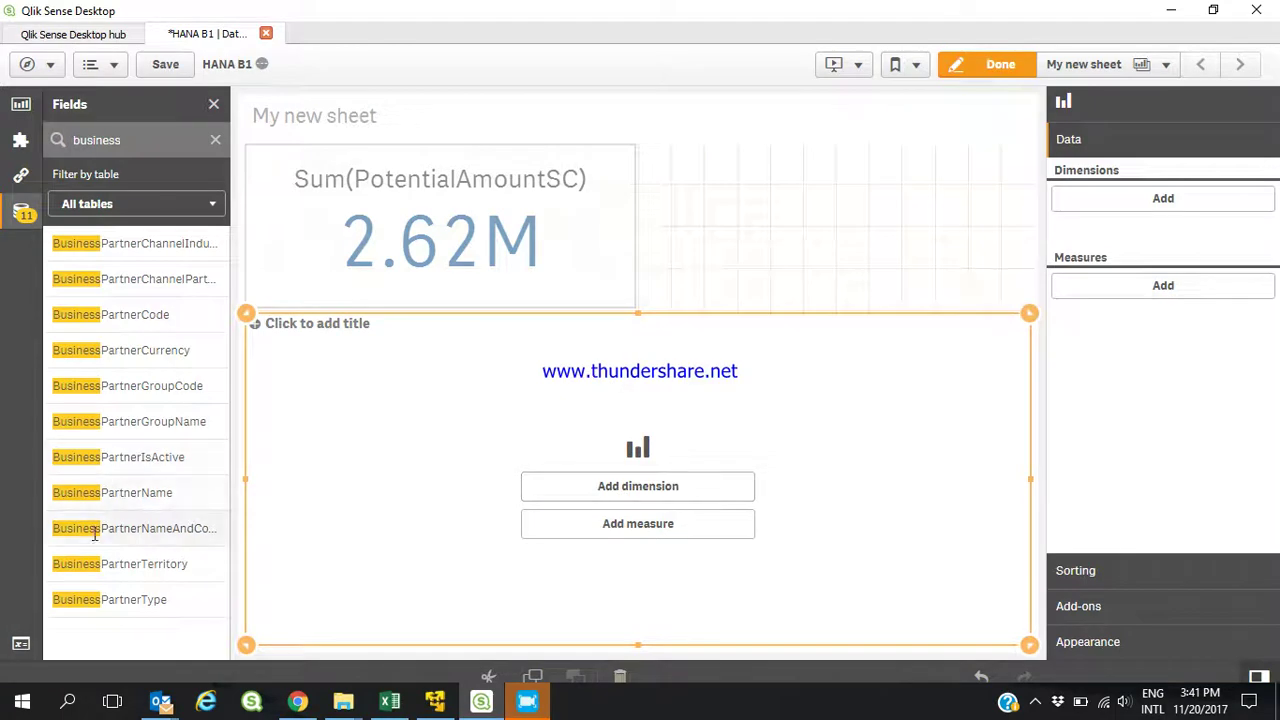
# Add BusinessPartnerName as the bar chart's dimension and Sum(PotentialAmountSC) as its measure
pyautogui.moveTo(115, 510); pyautogui.dragTo(651, 537)
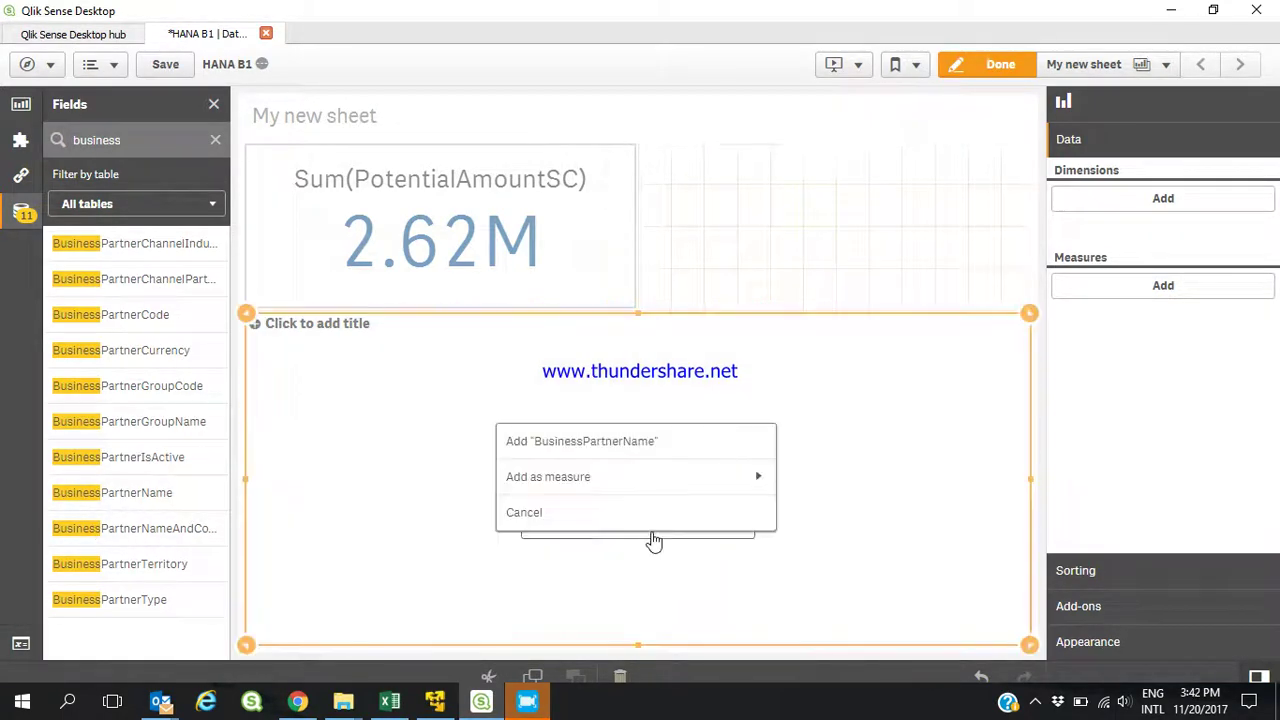
pyautogui.click(590, 452)
pyautogui.doubleClick(96, 140)
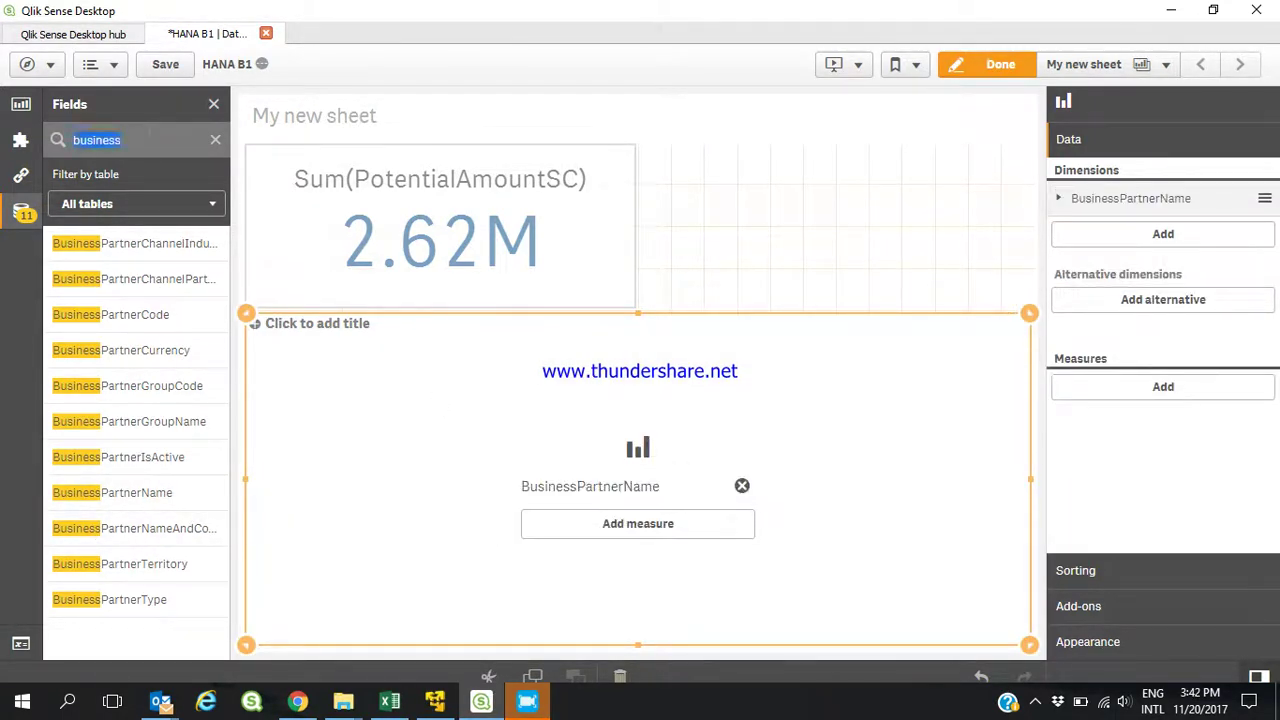
pyautogui.write('potent')
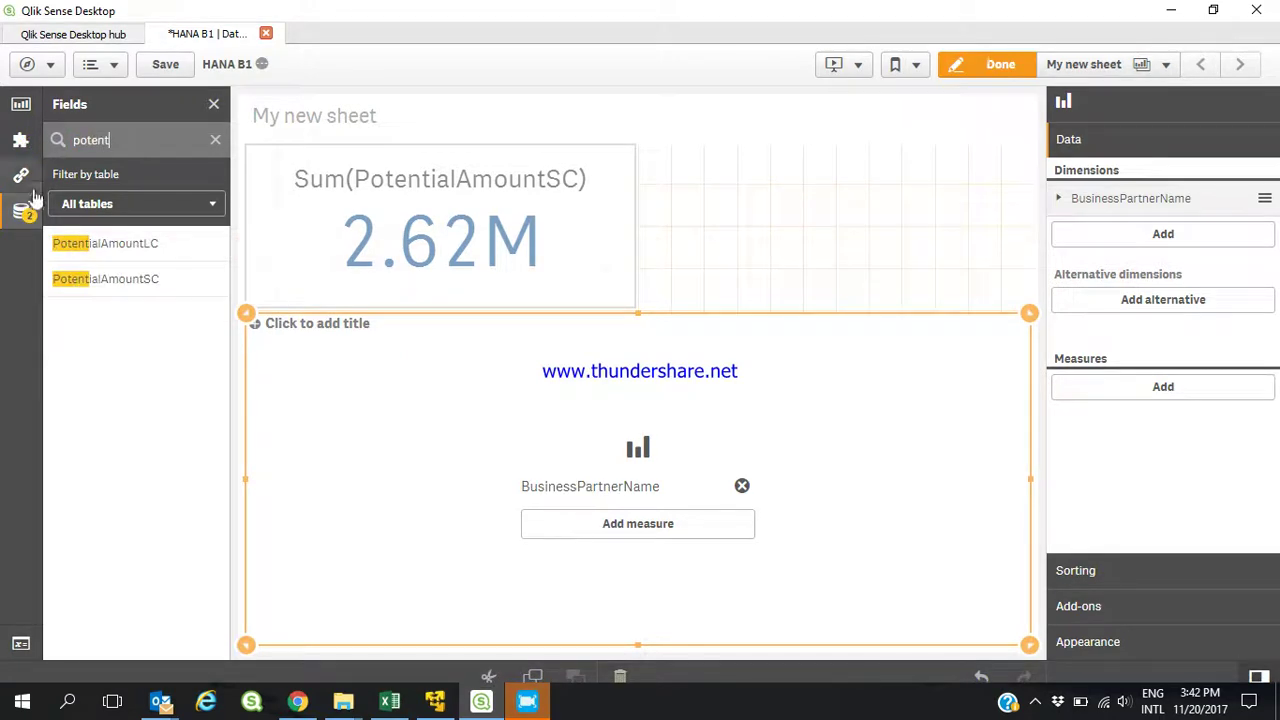
pyautogui.moveTo(113, 281); pyautogui.dragTo(574, 458)
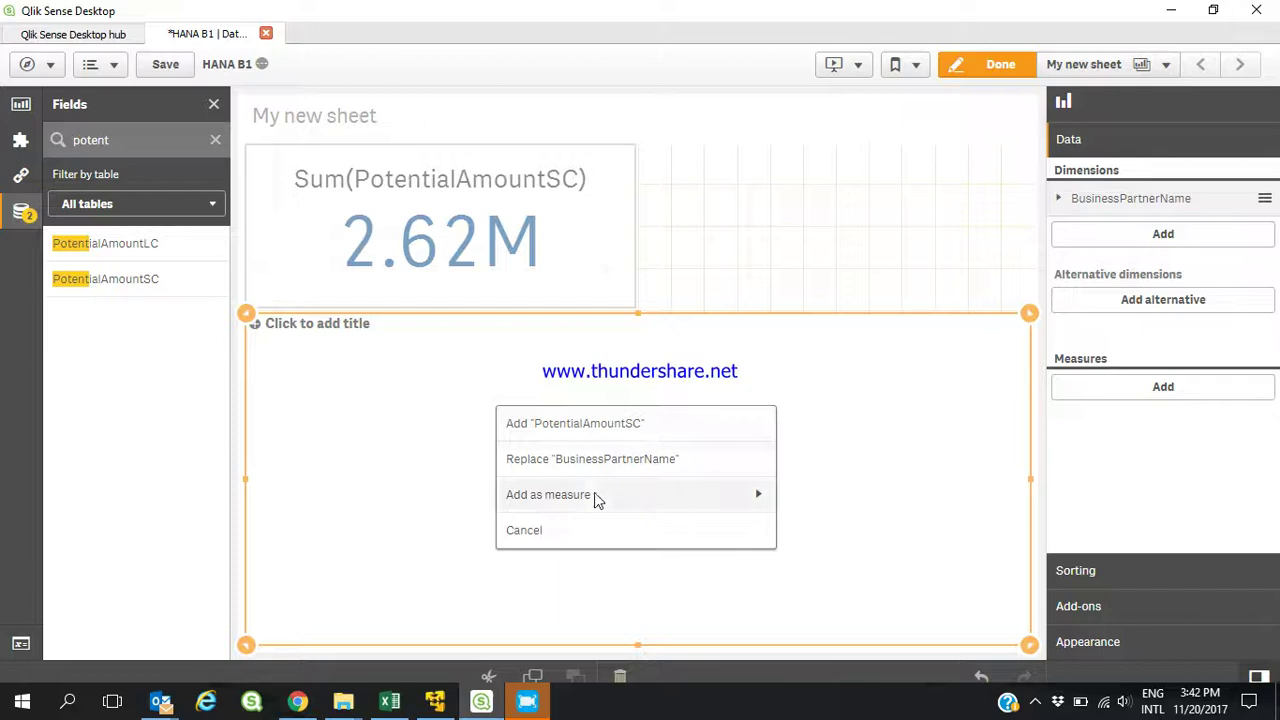
pyautogui.click(581, 495)
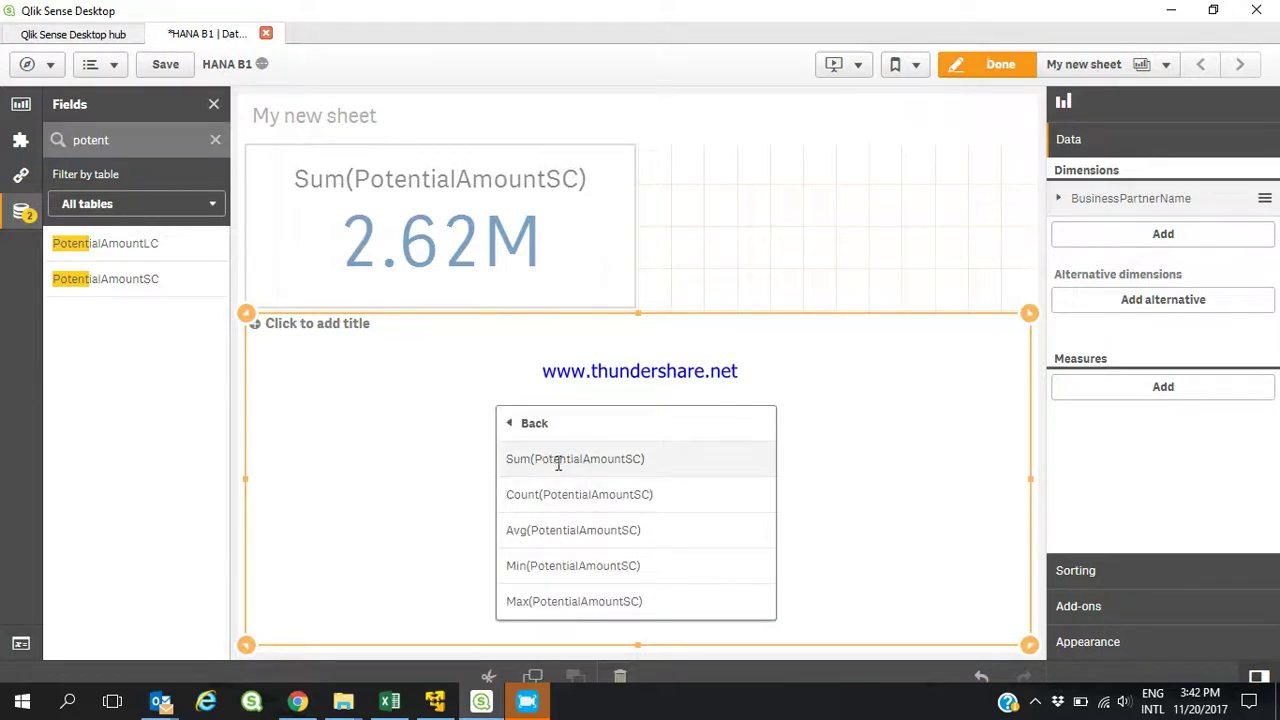
pyautogui.click(558, 460)
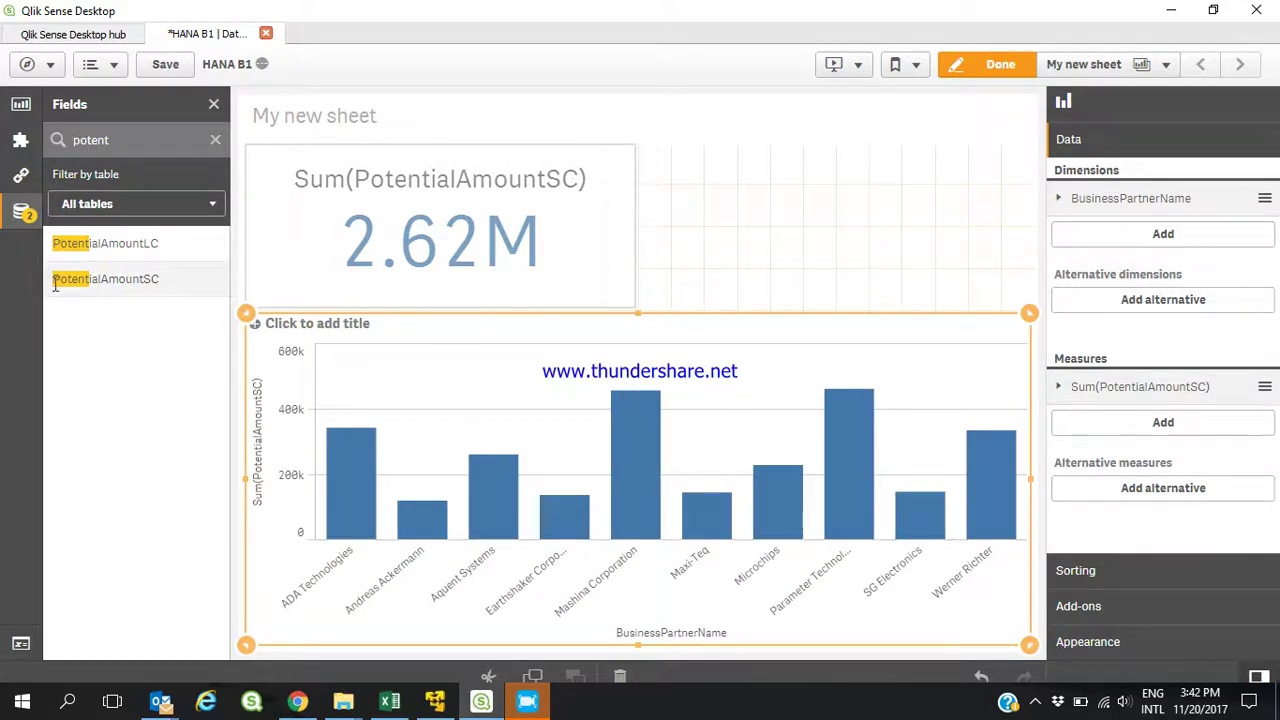
# Create a master measure from PotentialAmountSC with expression sum(PotentialAmountSC), named Potential Amount of Open Oppties
pyautogui.rightClick(112, 283)
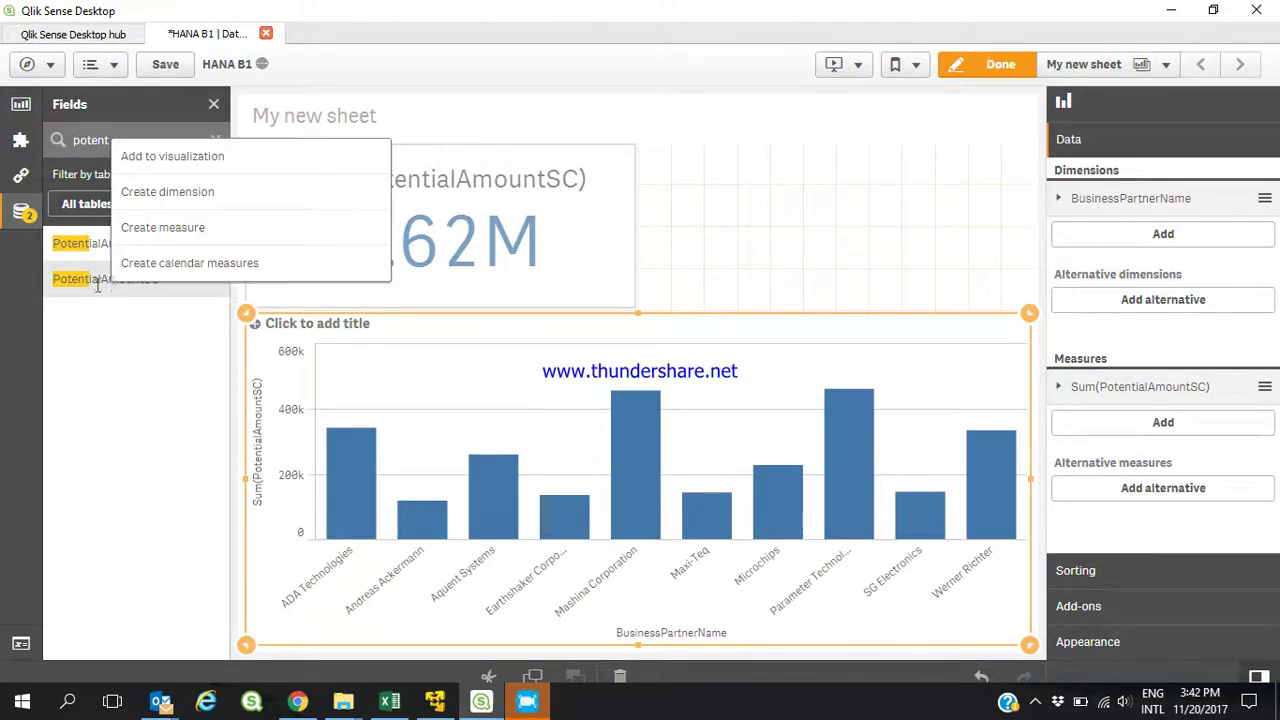
pyautogui.click(180, 227)
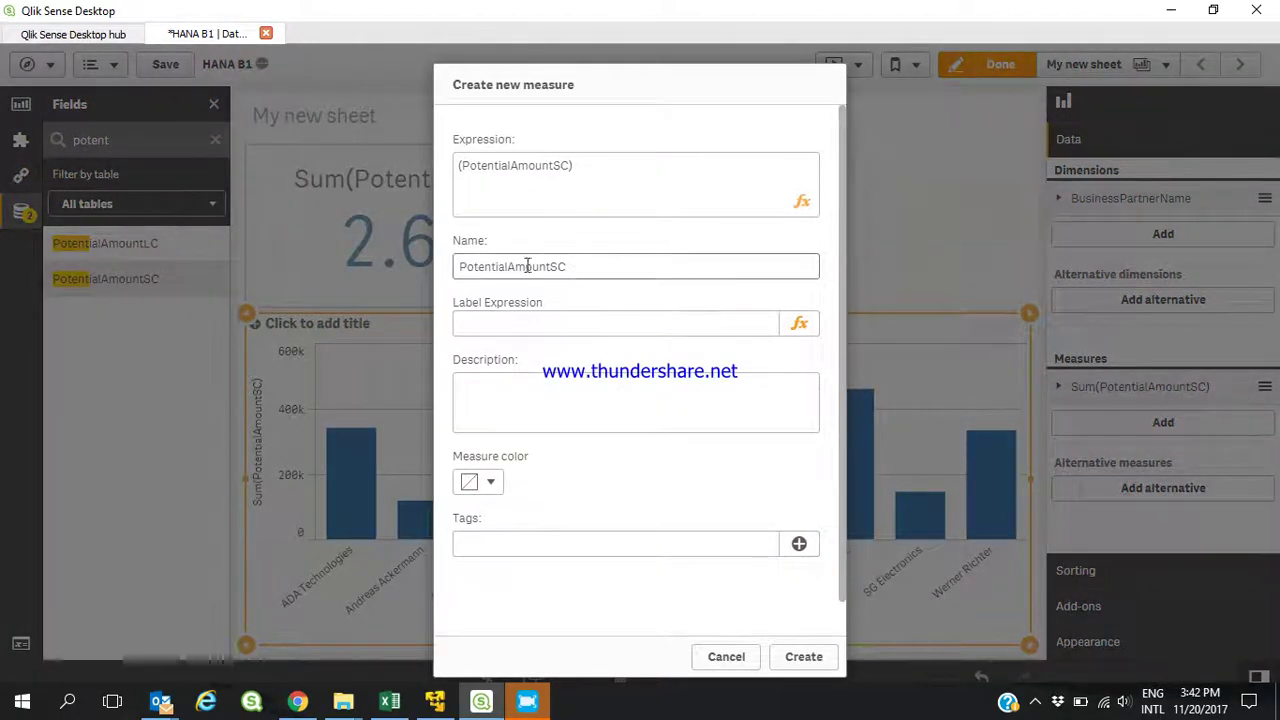
pyautogui.click(461, 165)
pyautogui.write('Sum')
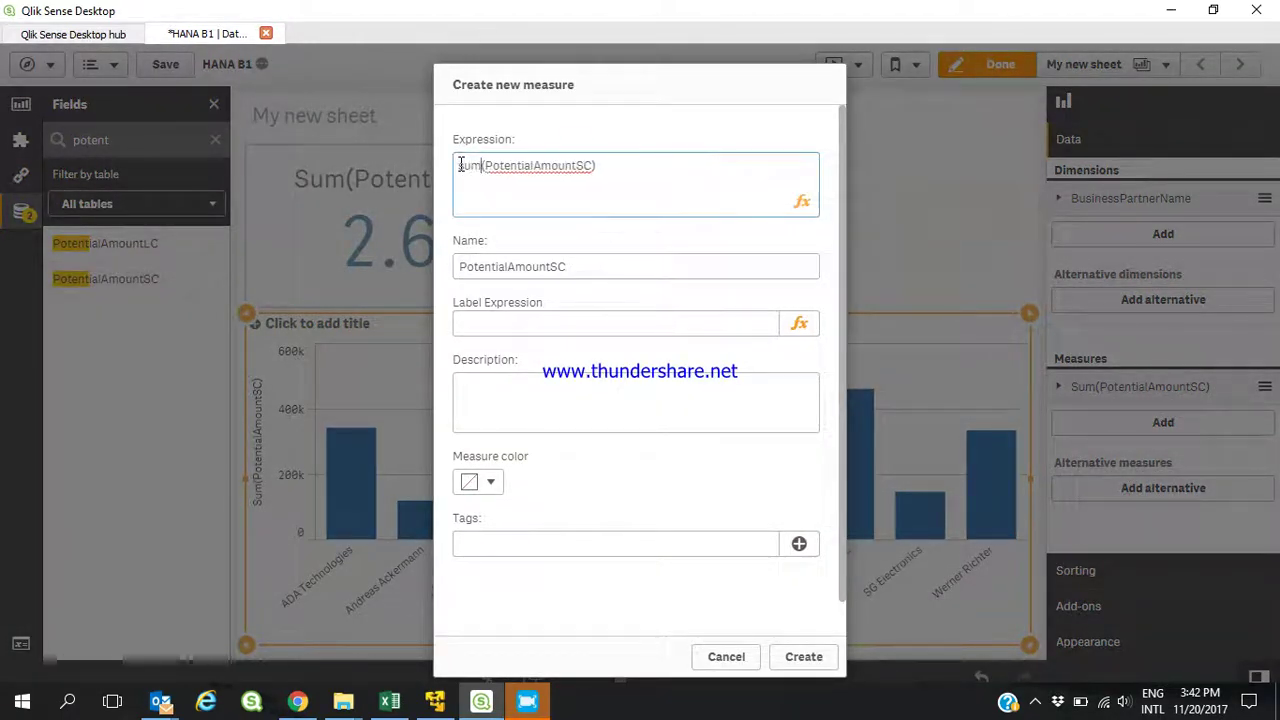
pyautogui.click(508, 266)
pyautogui.press('BackSpace')
pyautogui.press('BackSpace')
pyautogui.press('BackSpace')
pyautogui.press('BackSpace')
pyautogui.write('Open Oppties')
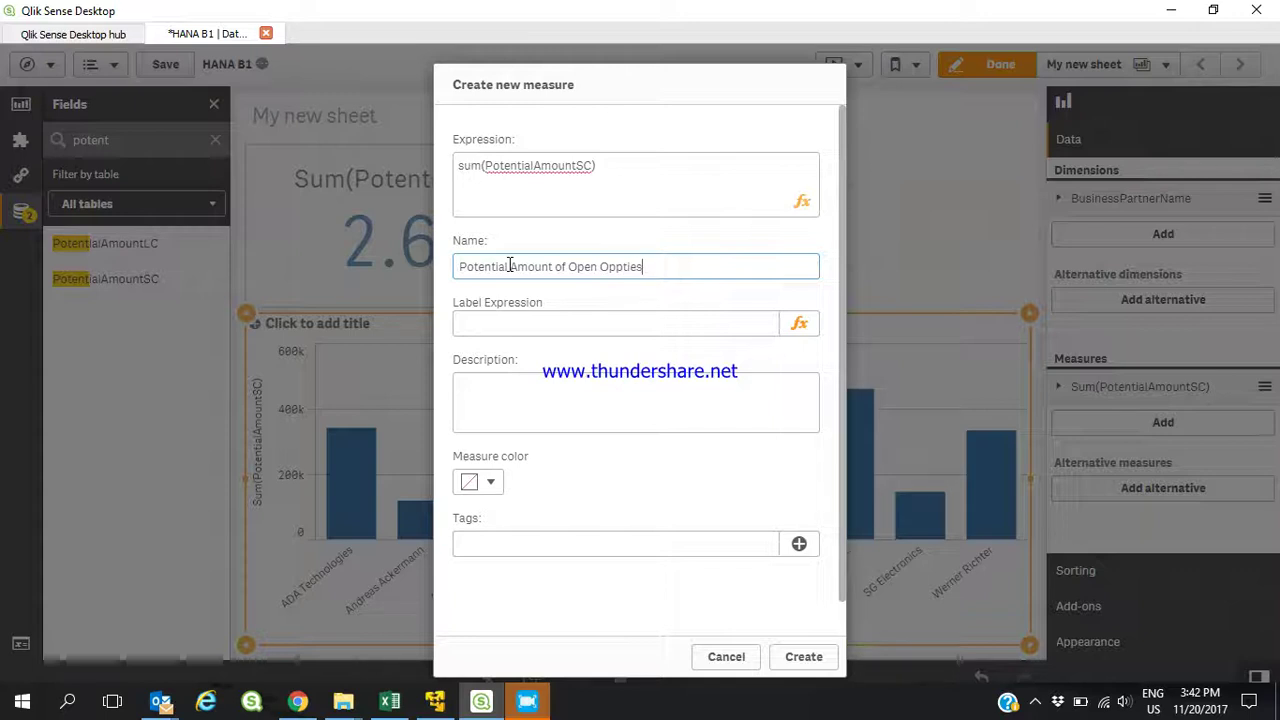
pyautogui.click(804, 660)
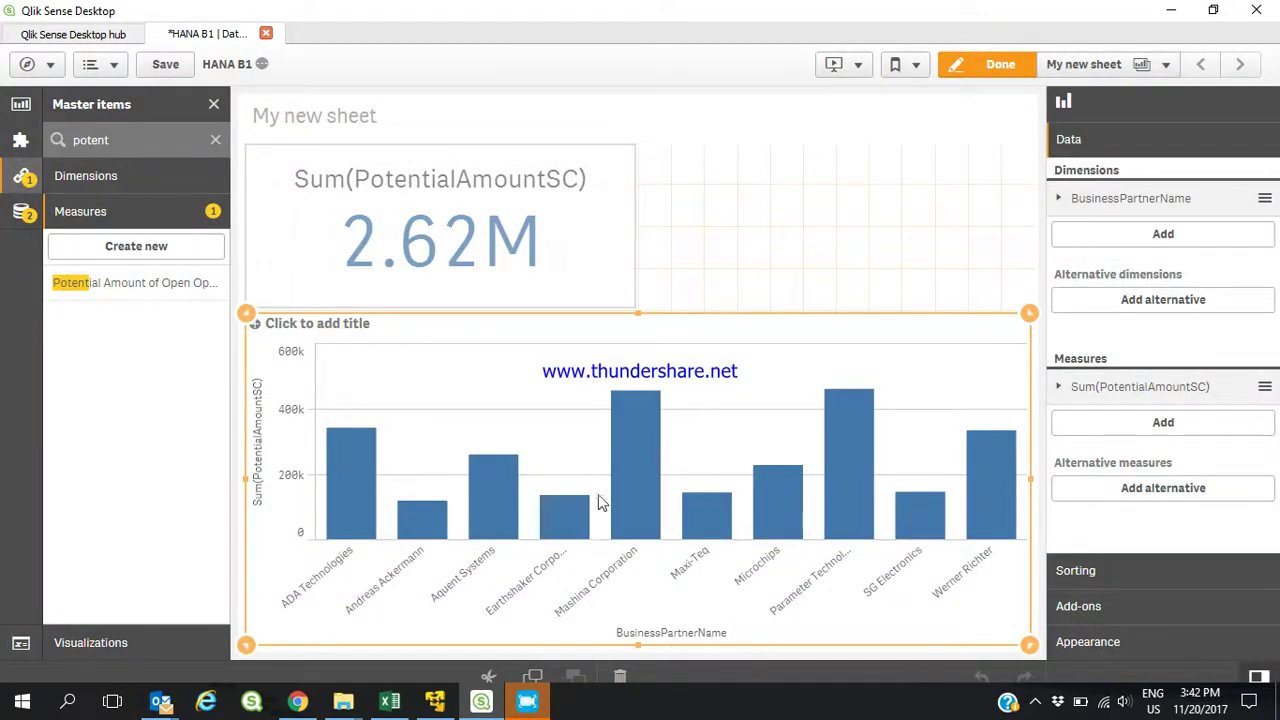
# Finish editing the sheet and filter the bar chart to the business partners from Aquent Systems through Microchips
pyautogui.click(961, 76)
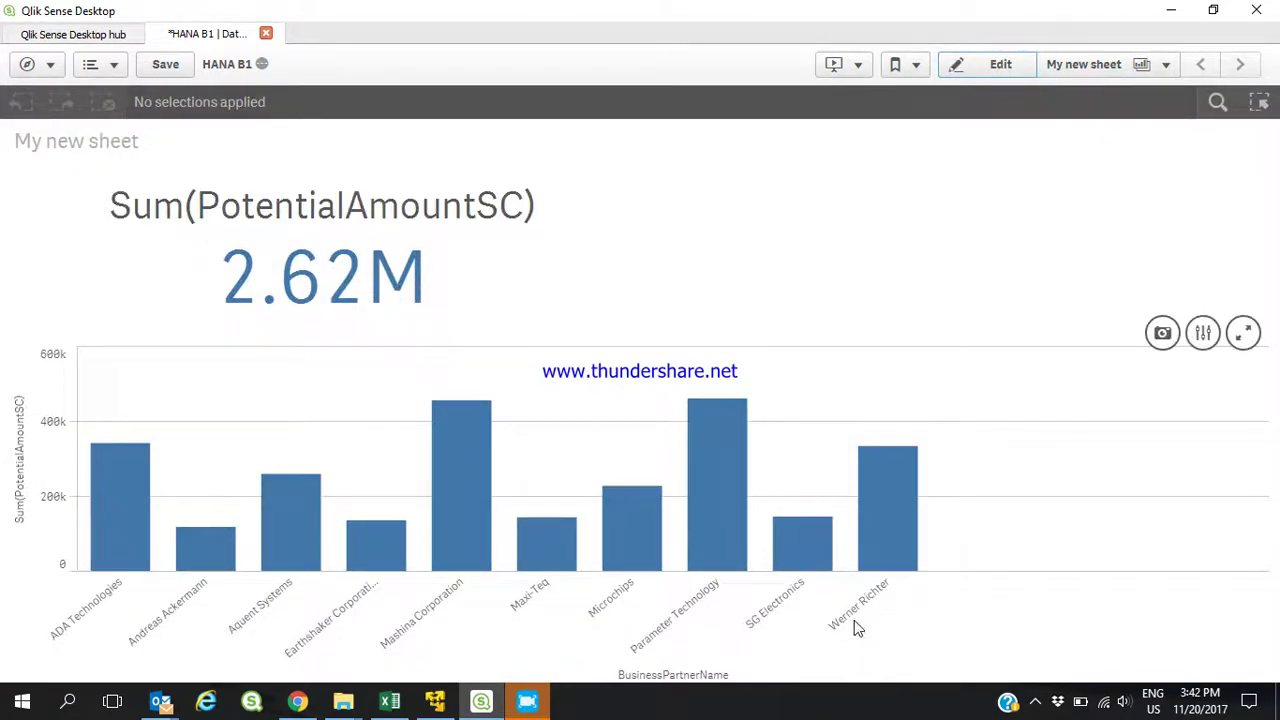
pyautogui.moveTo(474, 564)
pyautogui.moveTo(284, 600); pyautogui.dragTo(622, 635)
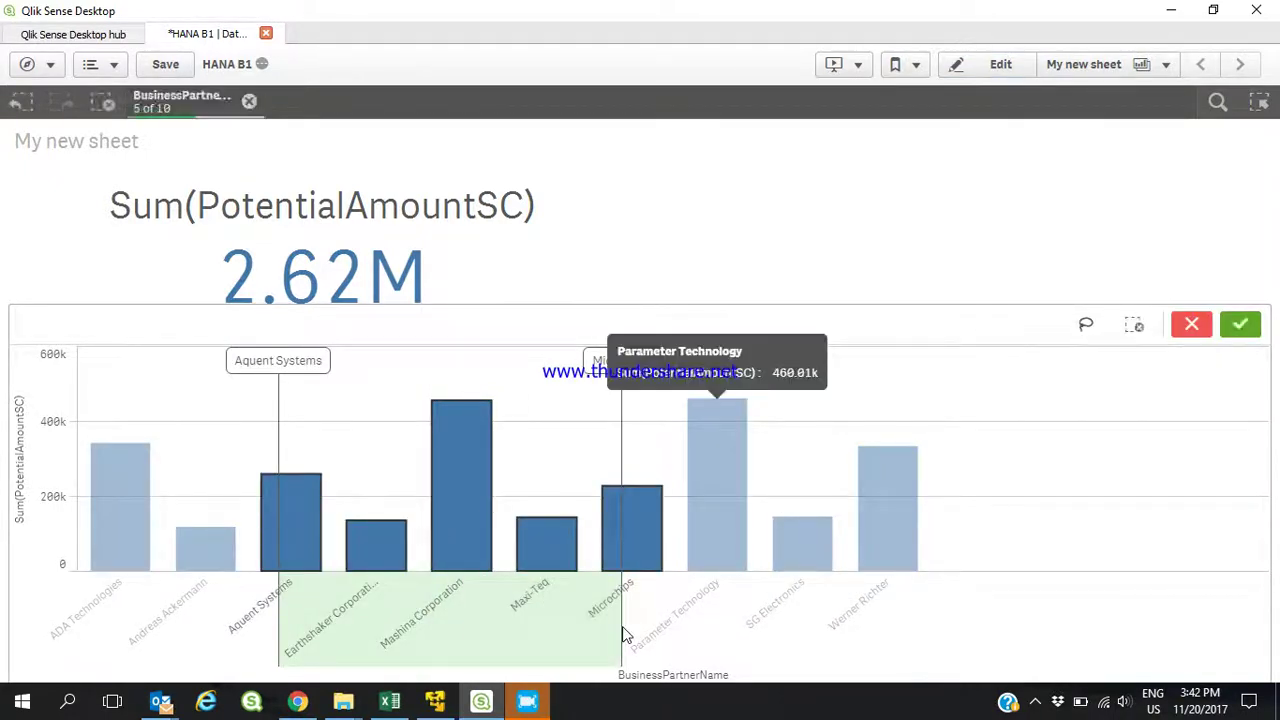
pyautogui.click(1242, 323)
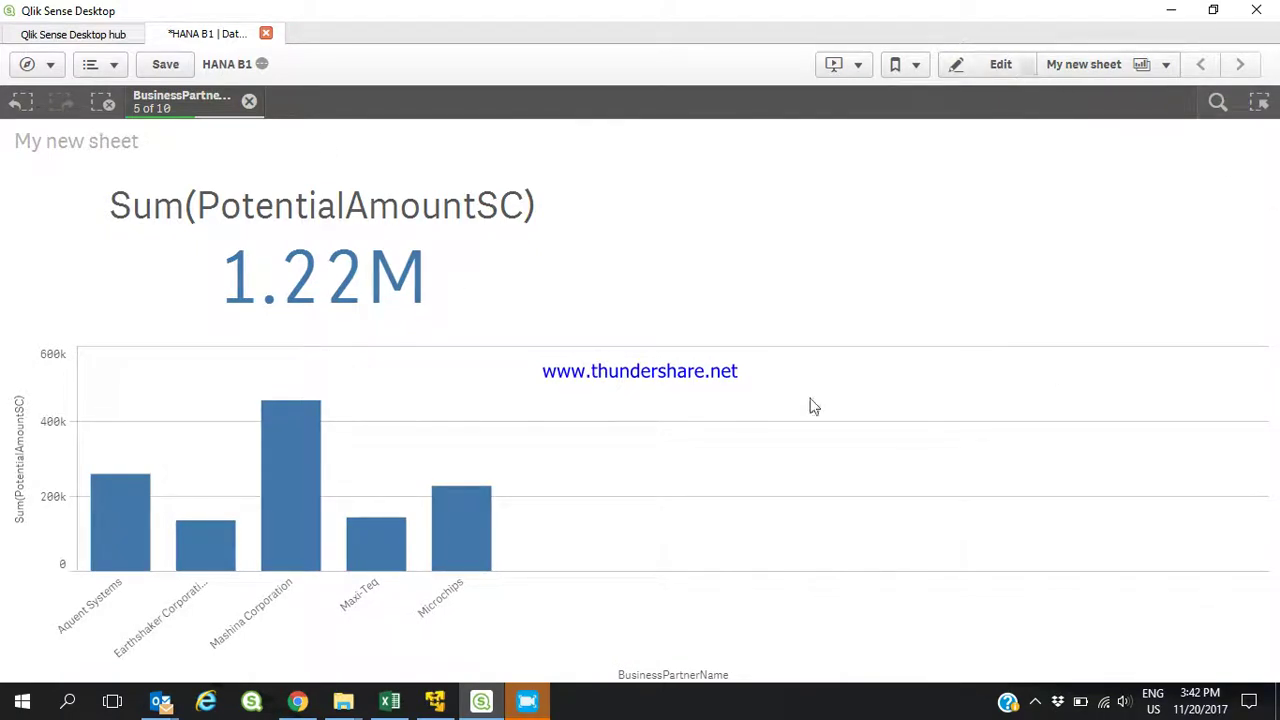
# Search the app's data for maxi, review the matches and dismiss them
pyautogui.click(1217, 104)
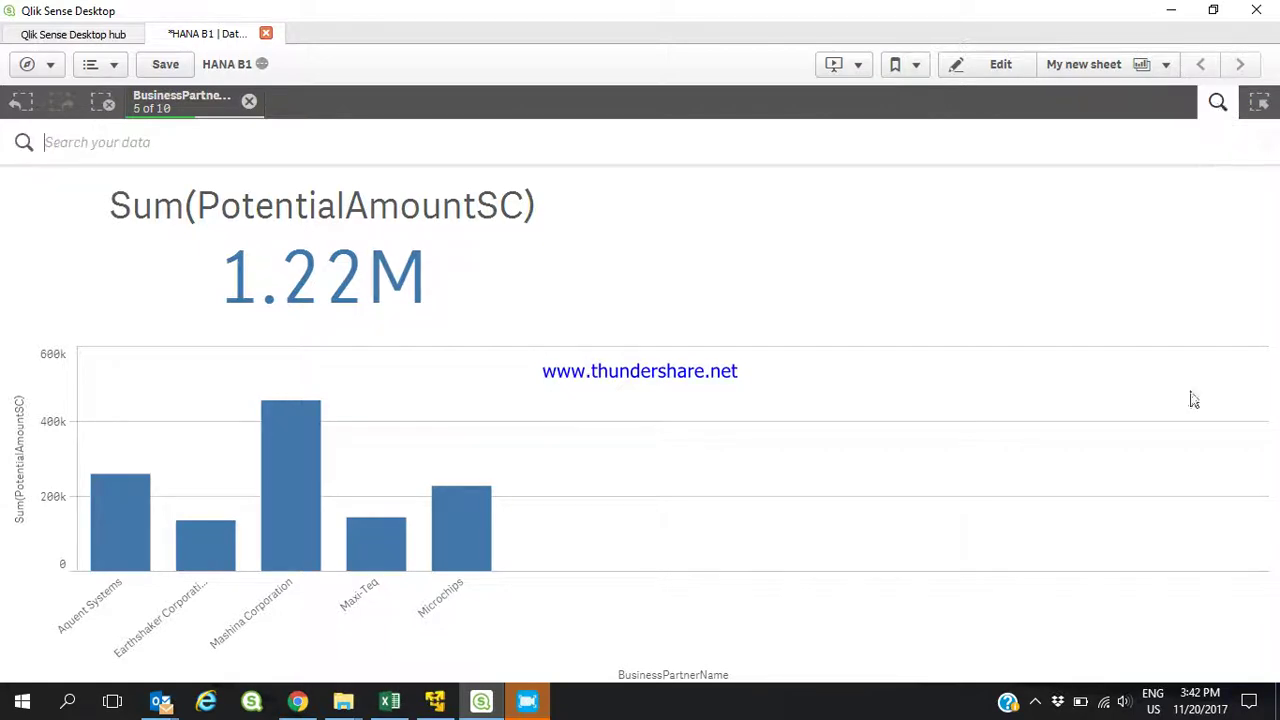
pyautogui.write('maxi')
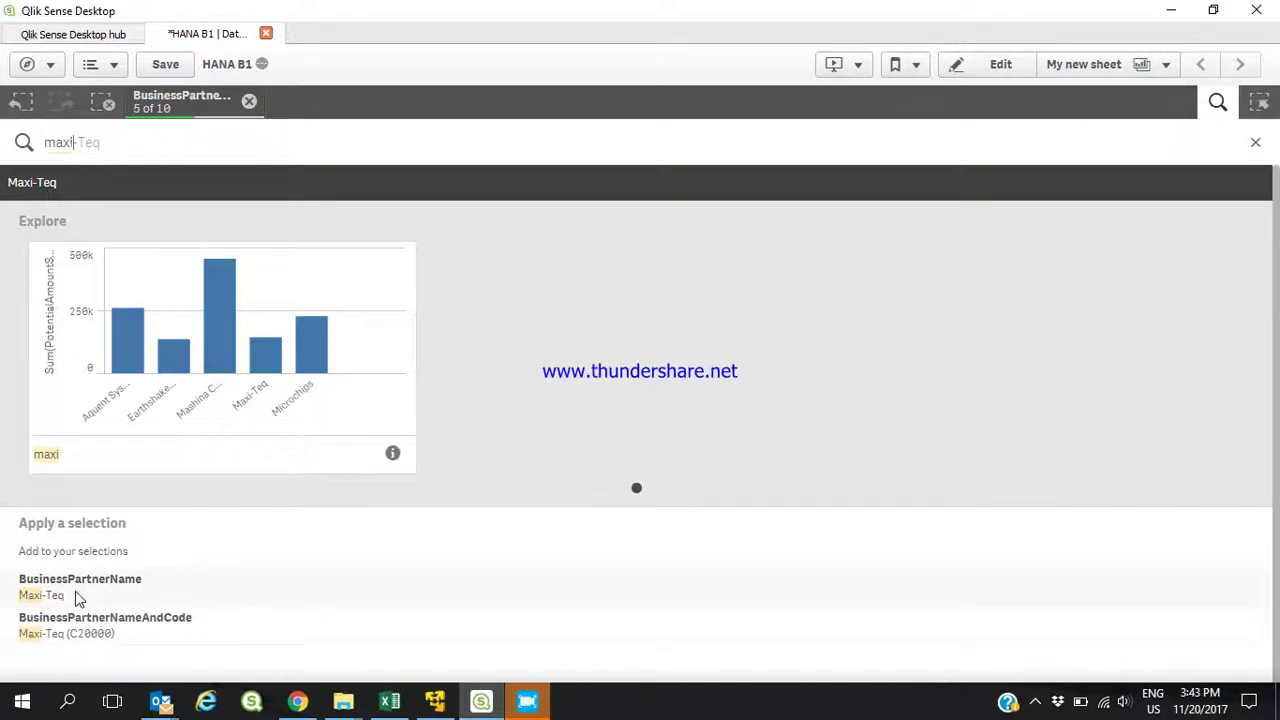
pyautogui.press('Escape')
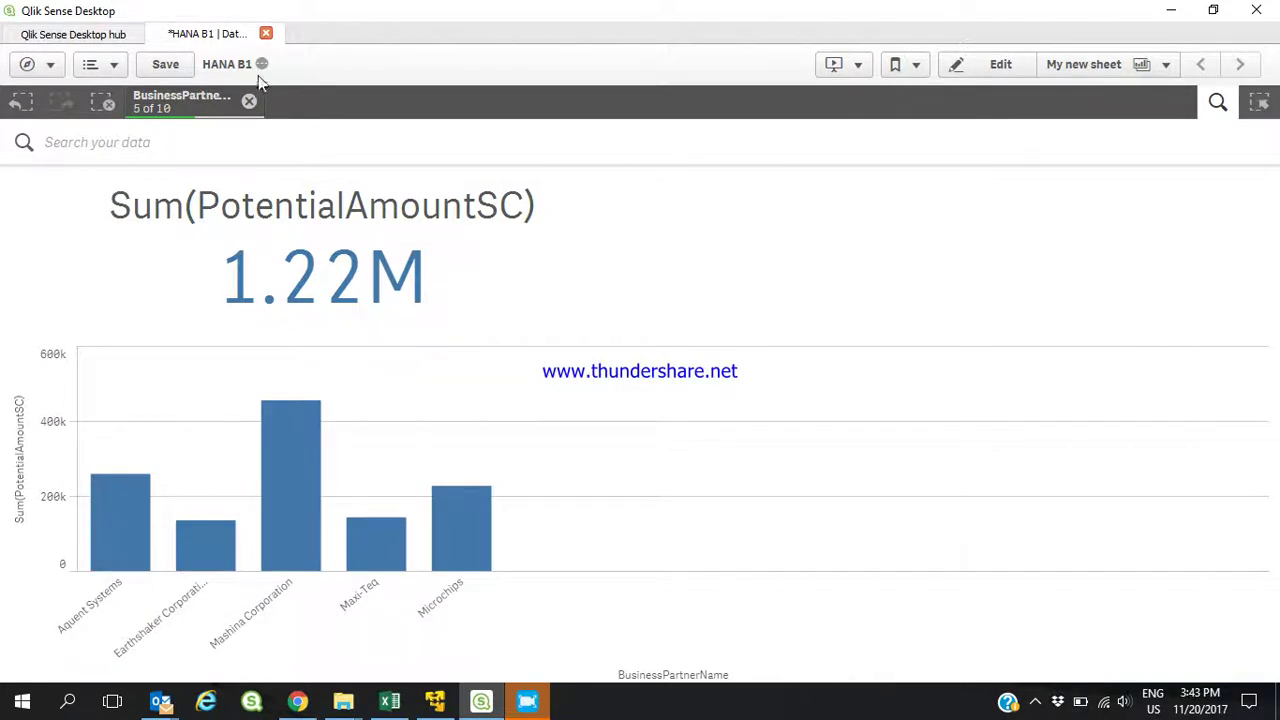
# Clear the business partner selection, search the data for maxi and select Maxi-Teq in BusinessPartnerName
pyautogui.click(250, 102)
pyautogui.click(387, 148)
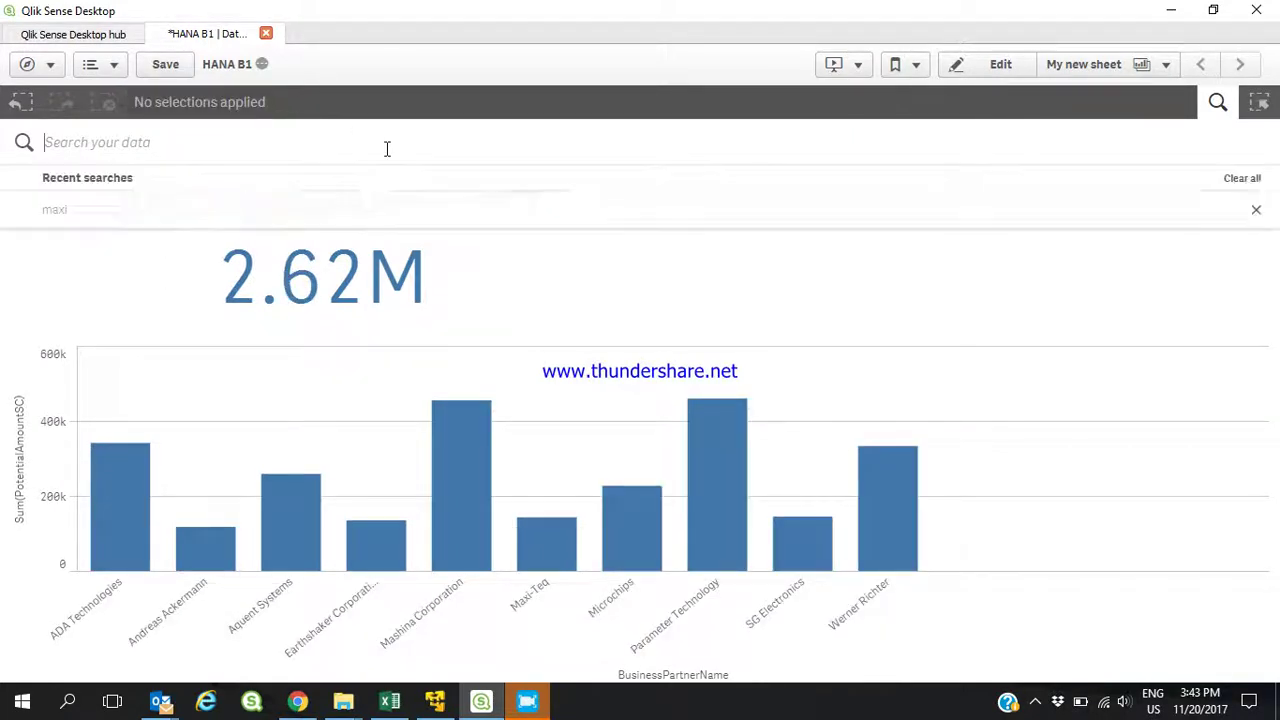
pyautogui.write('maxi')
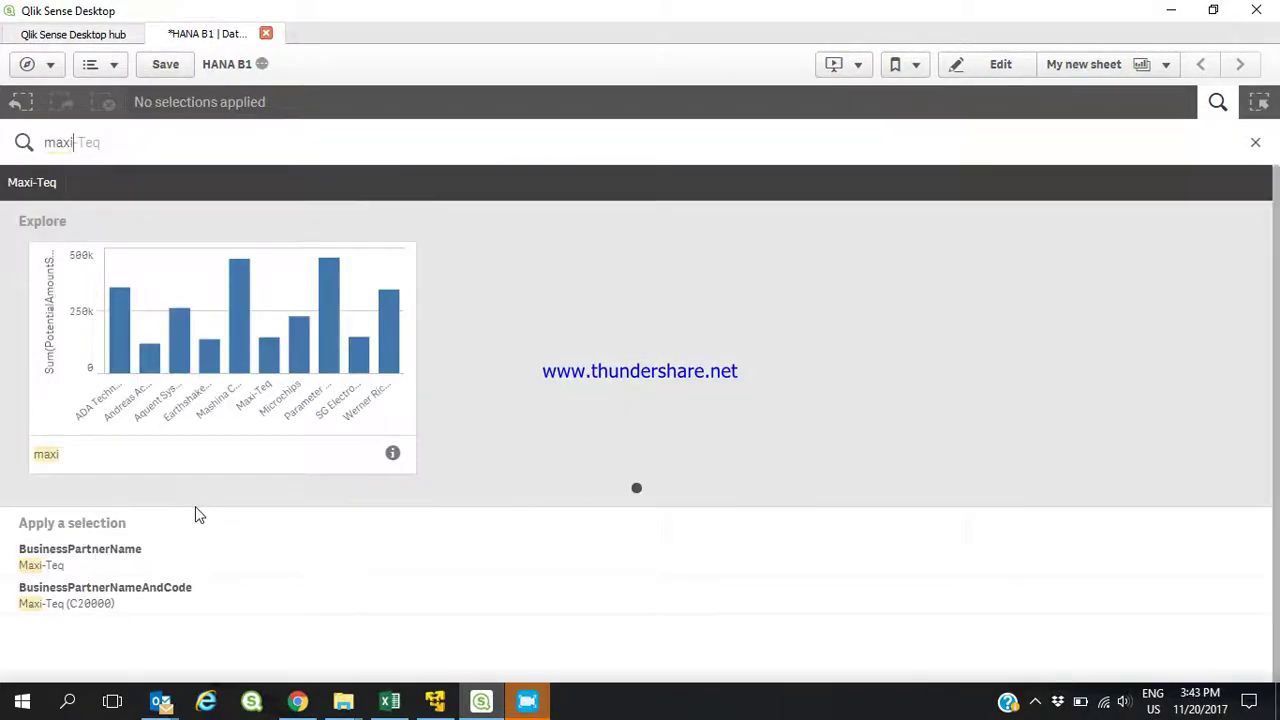
pyautogui.click(88, 574)
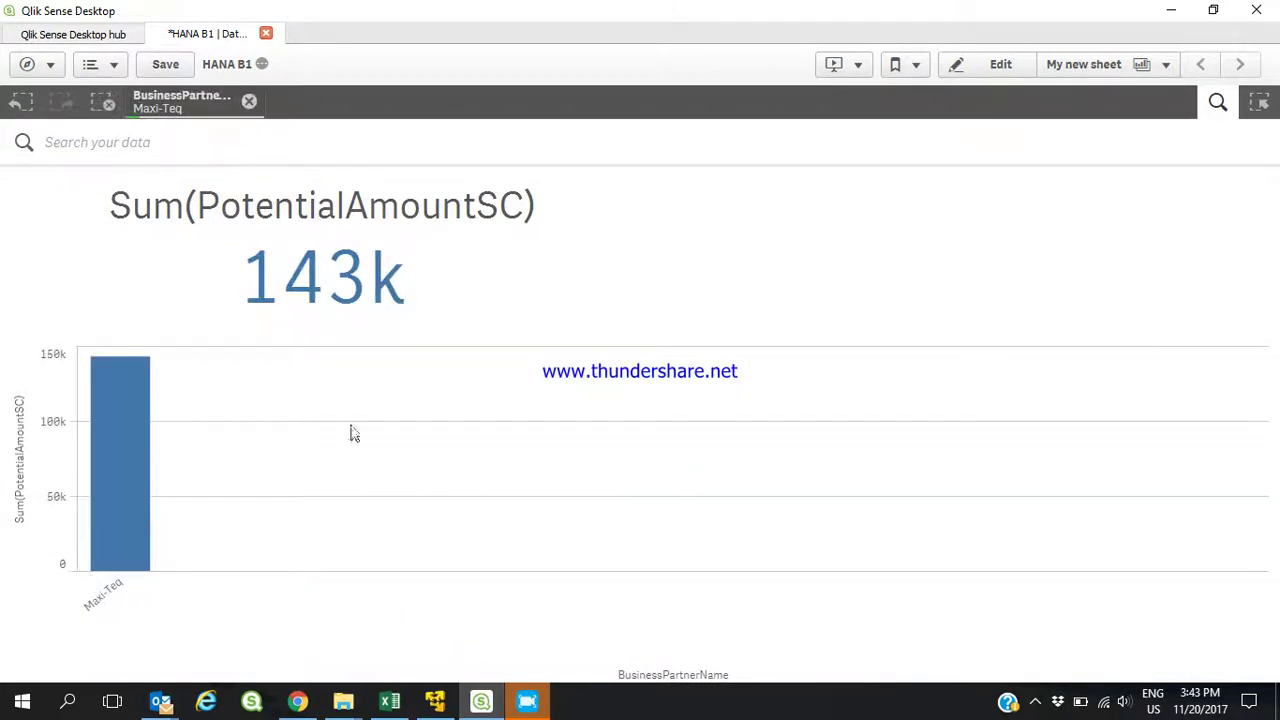
pyautogui.click(1216, 104)
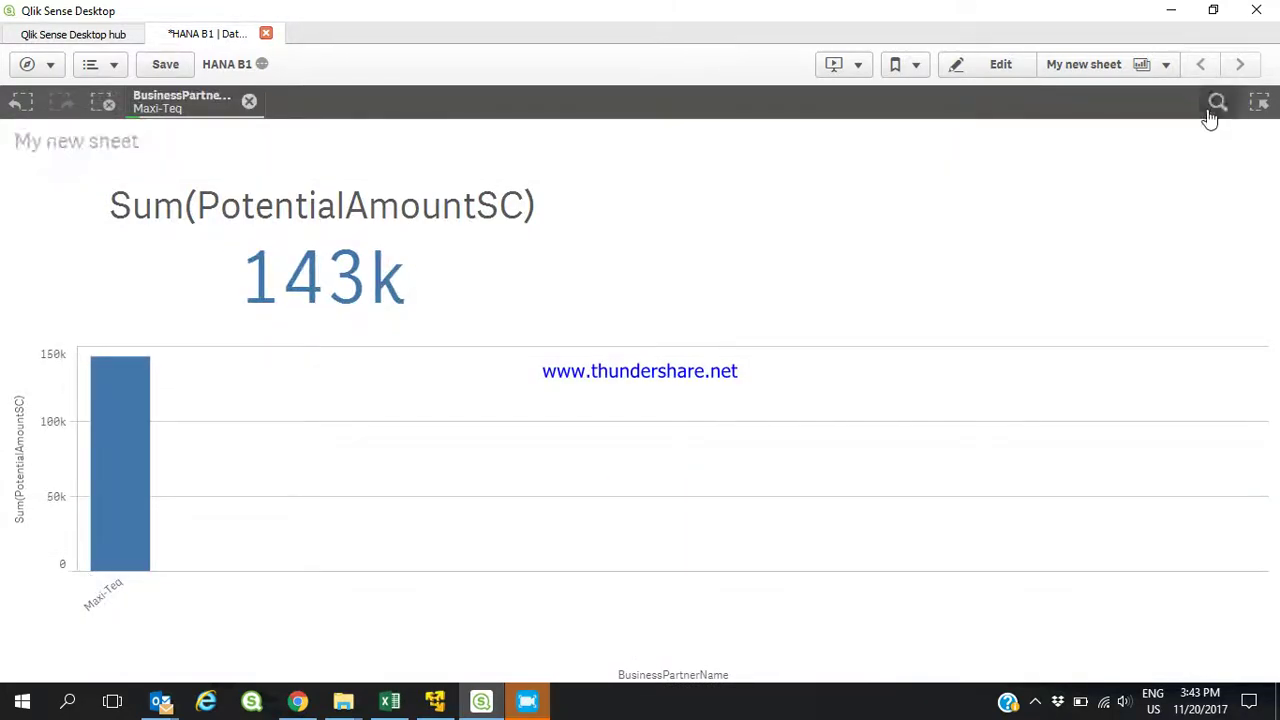
pyautogui.moveTo(119, 507)
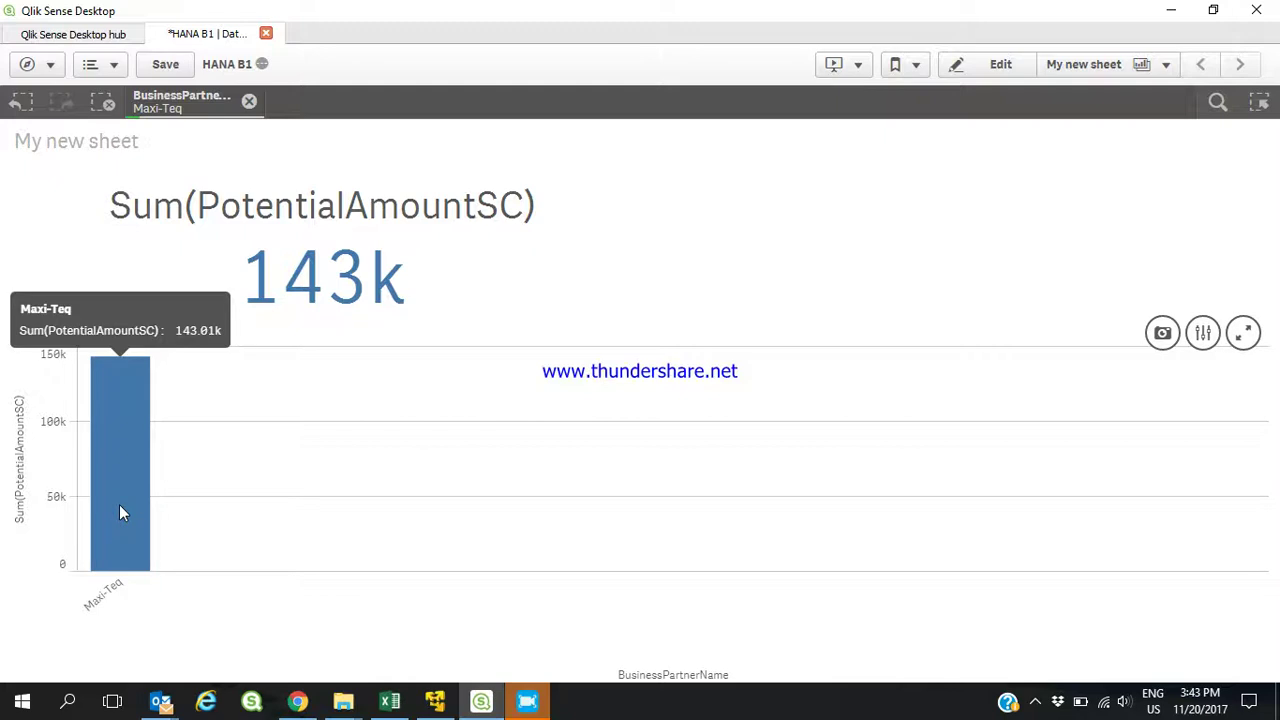
# Add an OpportunityClosingDate.Month filter pane in the empty area beside the KPI and finish editing the sheet
pyautogui.click(1001, 66)
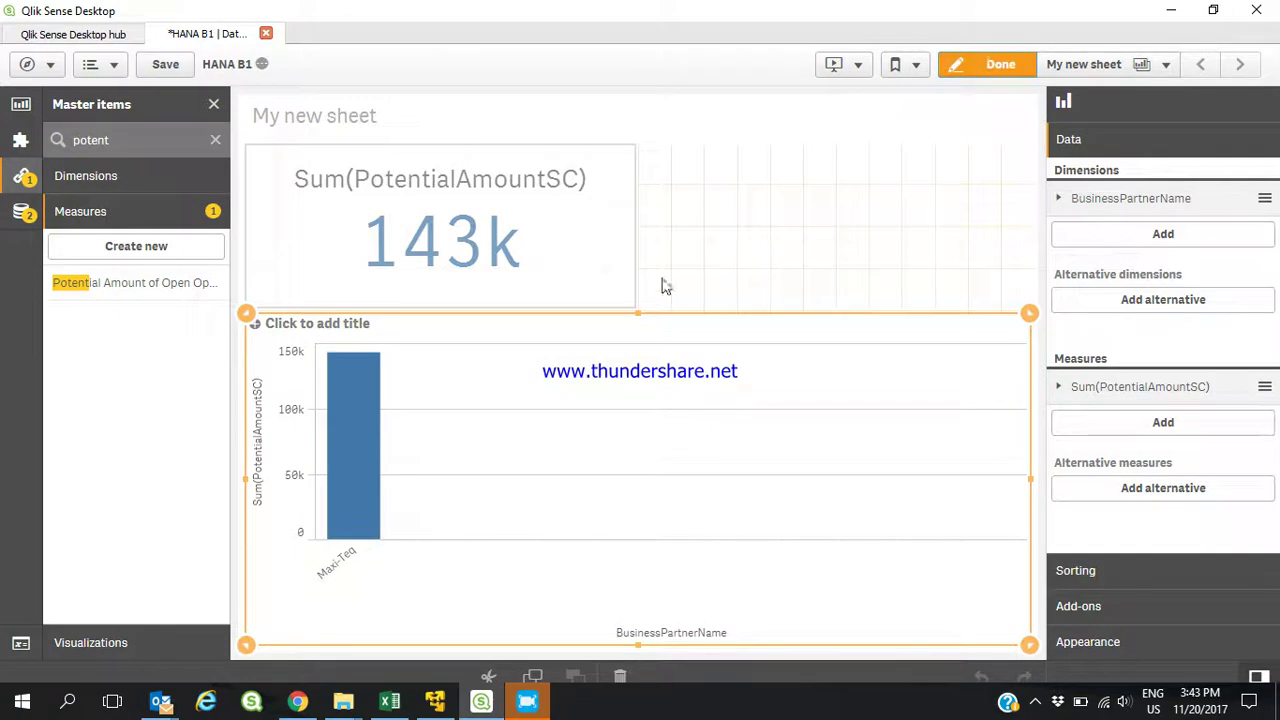
pyautogui.doubleClick(100, 140)
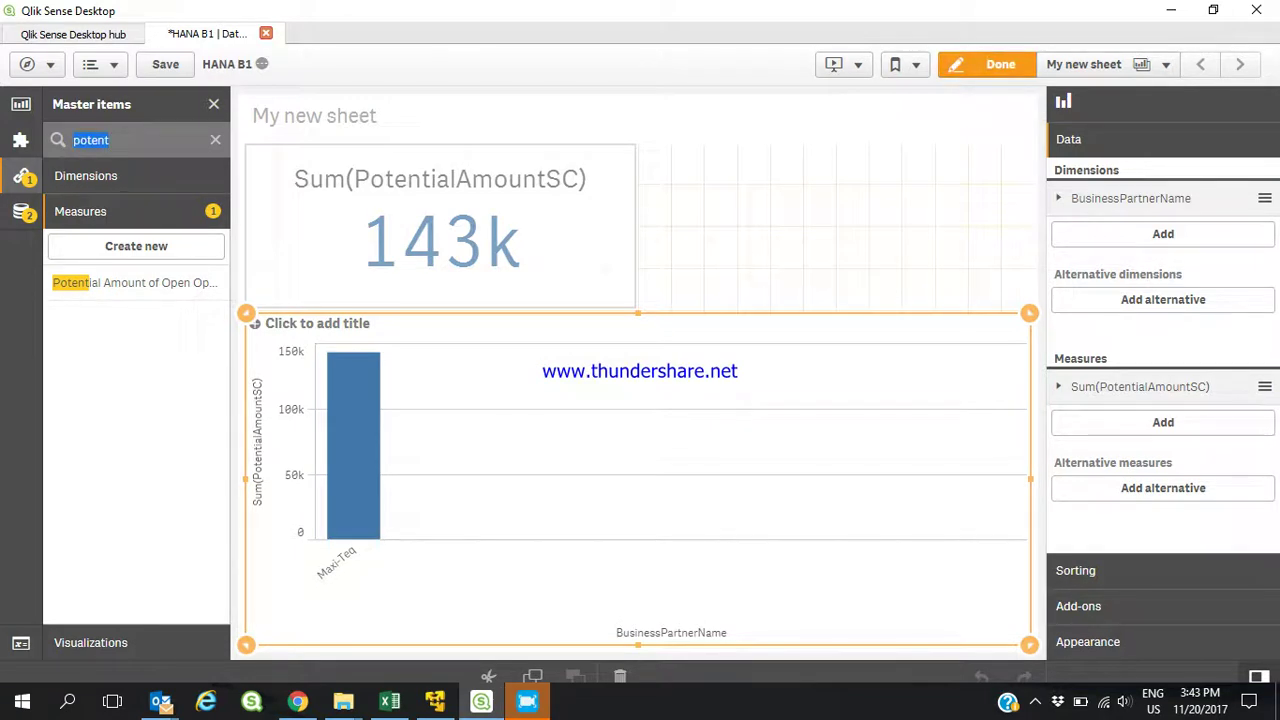
pyautogui.press('BackSpace')
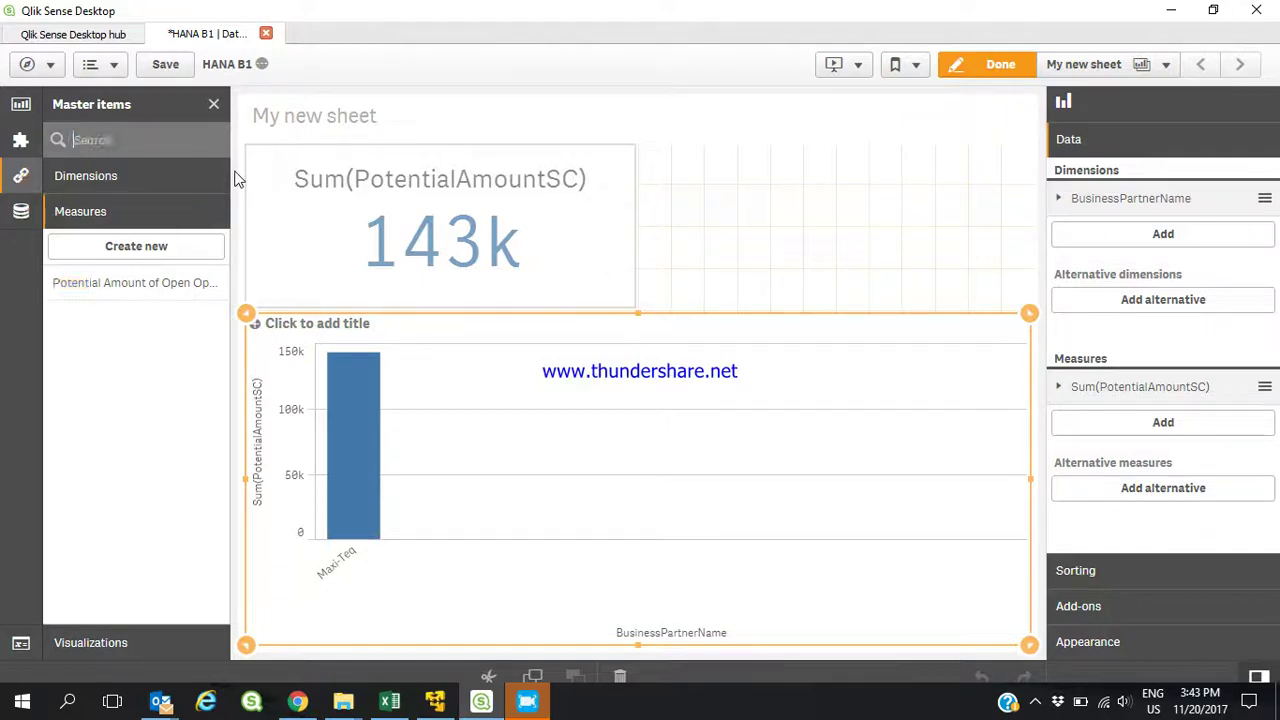
pyautogui.click(108, 176)
pyautogui.click(28, 210)
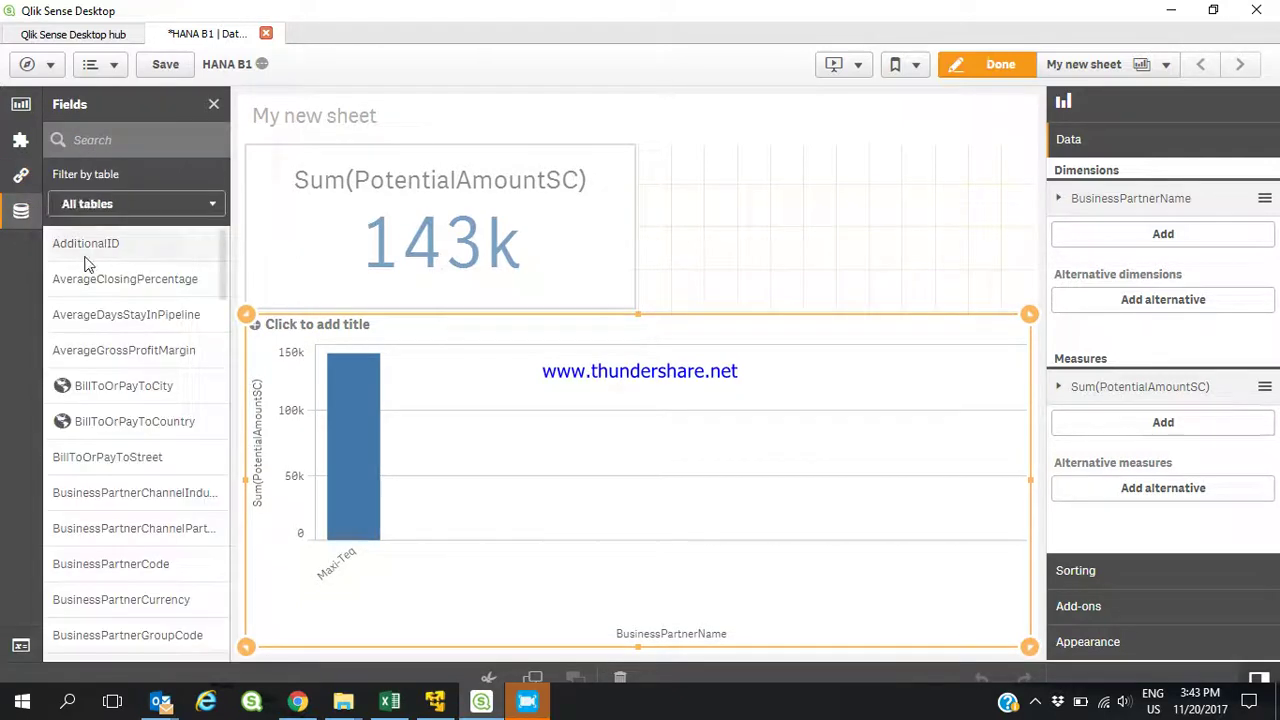
pyautogui.write('date')
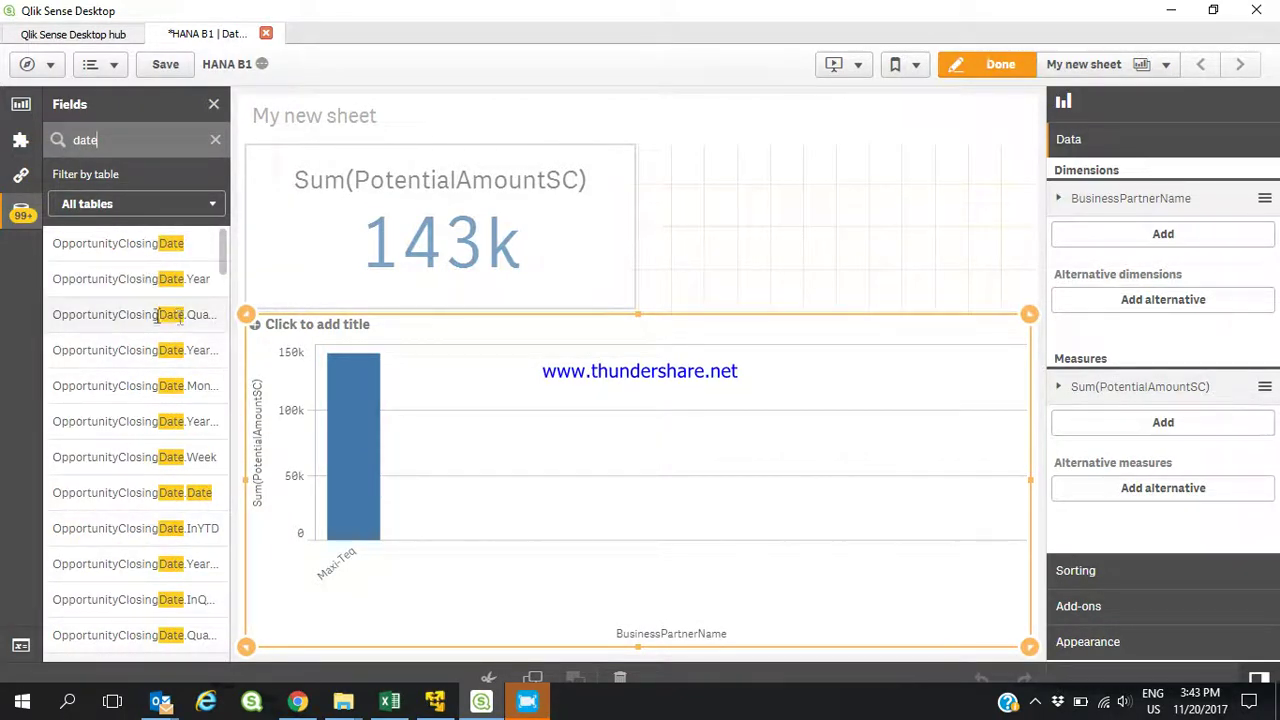
pyautogui.moveTo(143, 380); pyautogui.dragTo(850, 230)
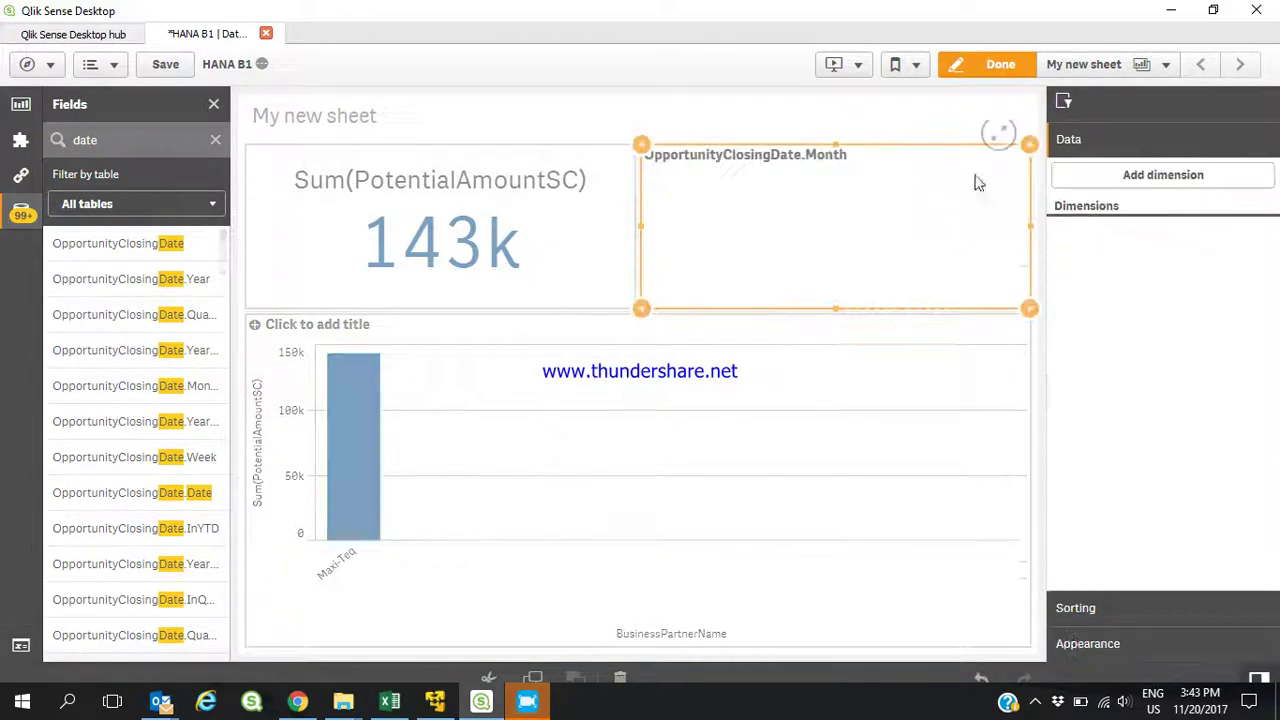
pyautogui.click(1001, 64)
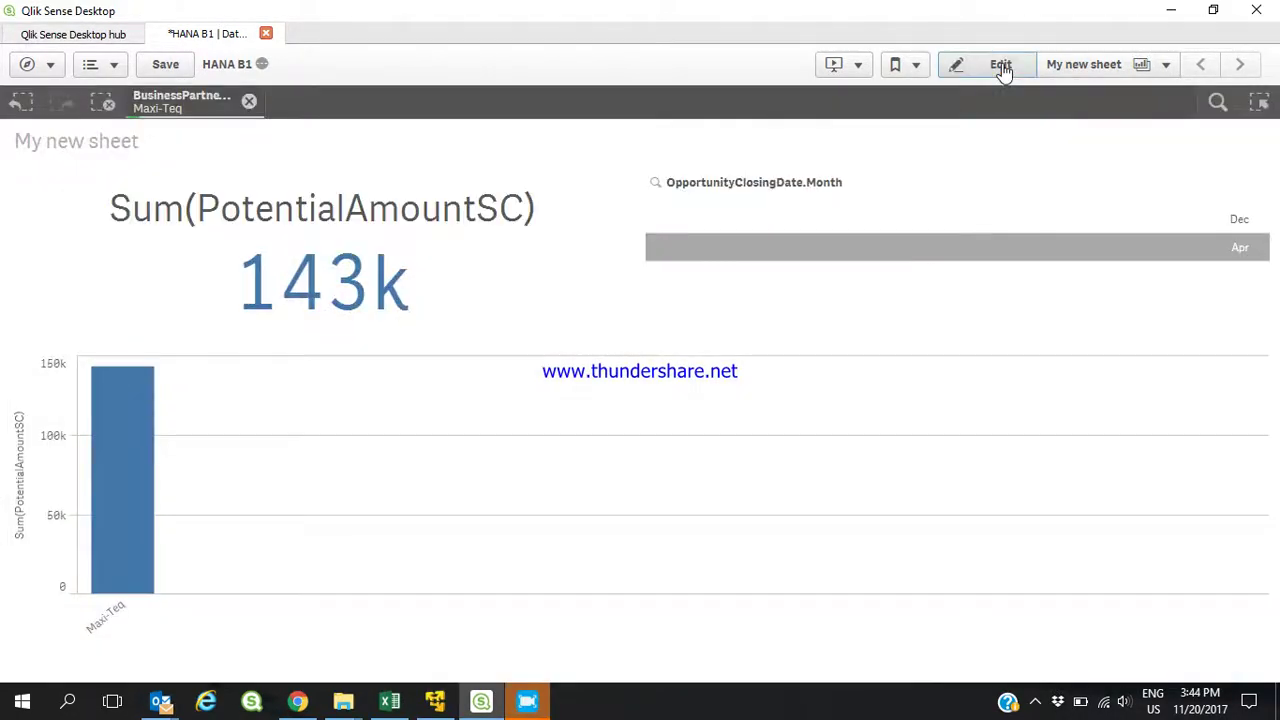
# Clear the Maxi-Teq selection and filter the sheet to opportunity closing month Dec
pyautogui.click(1236, 222)
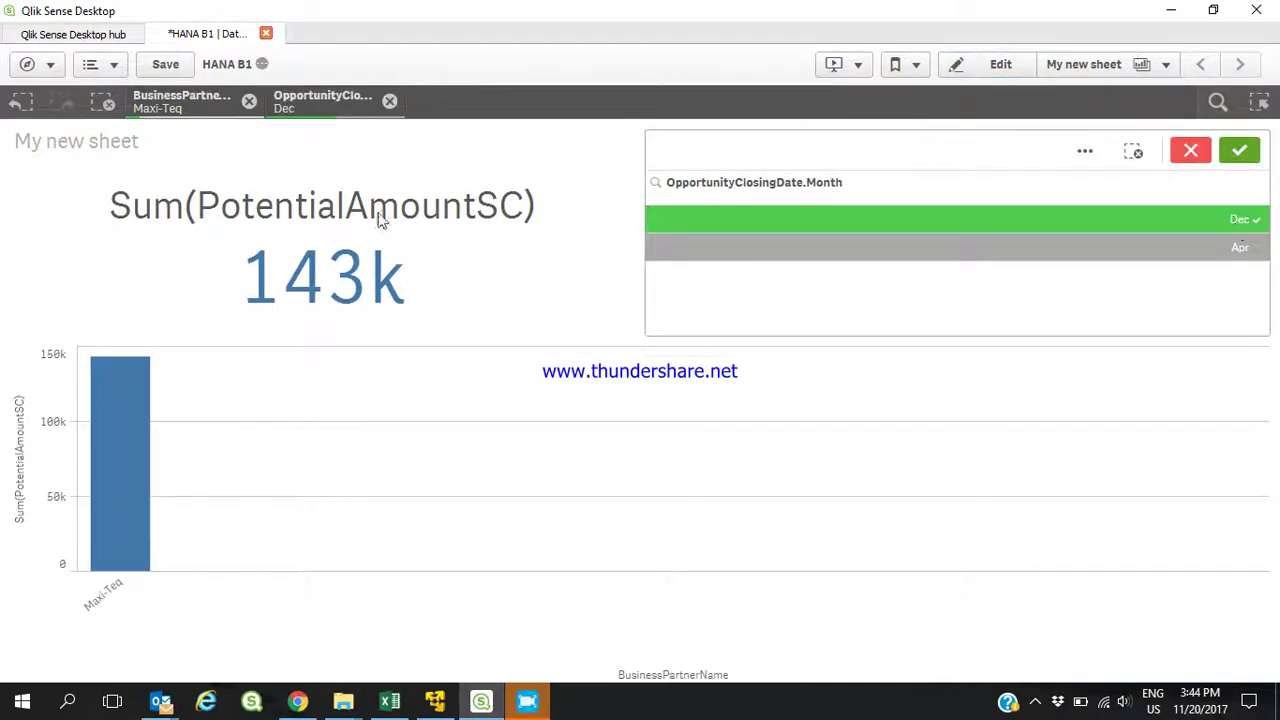
pyautogui.click(249, 101)
pyautogui.click(1245, 222)
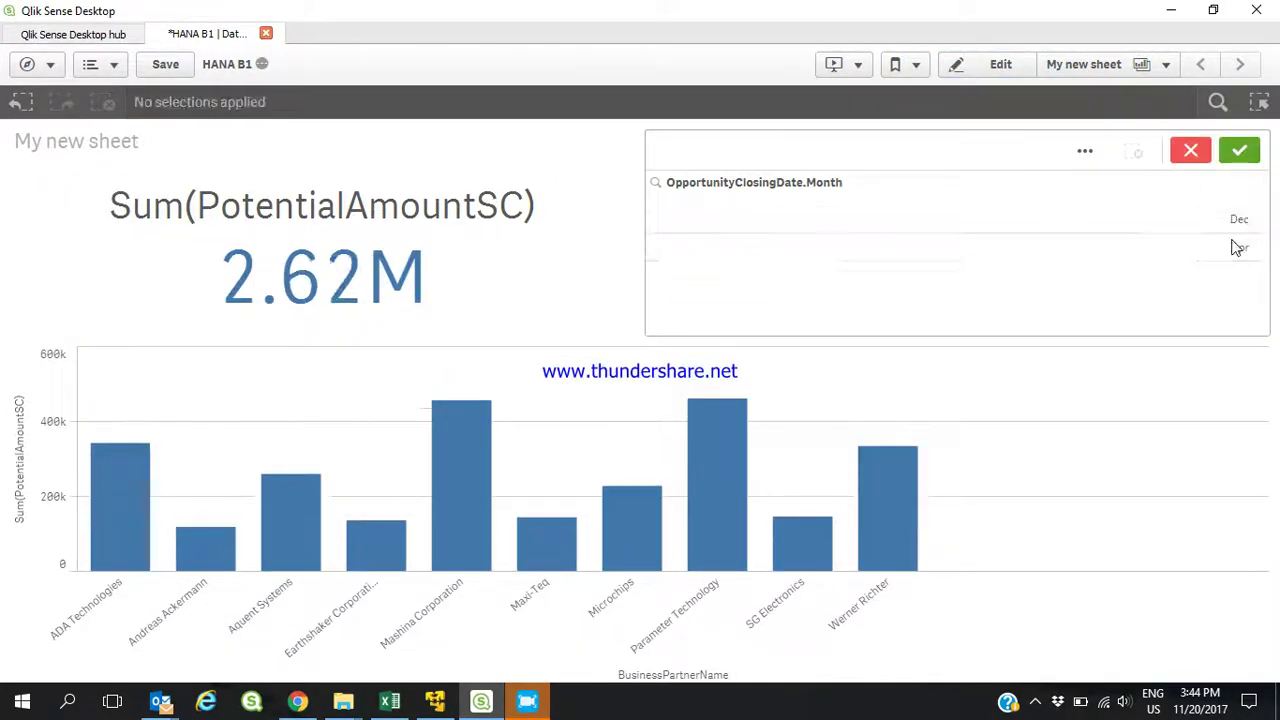
pyautogui.click(1231, 242)
pyautogui.click(1236, 235)
pyautogui.click(1239, 224)
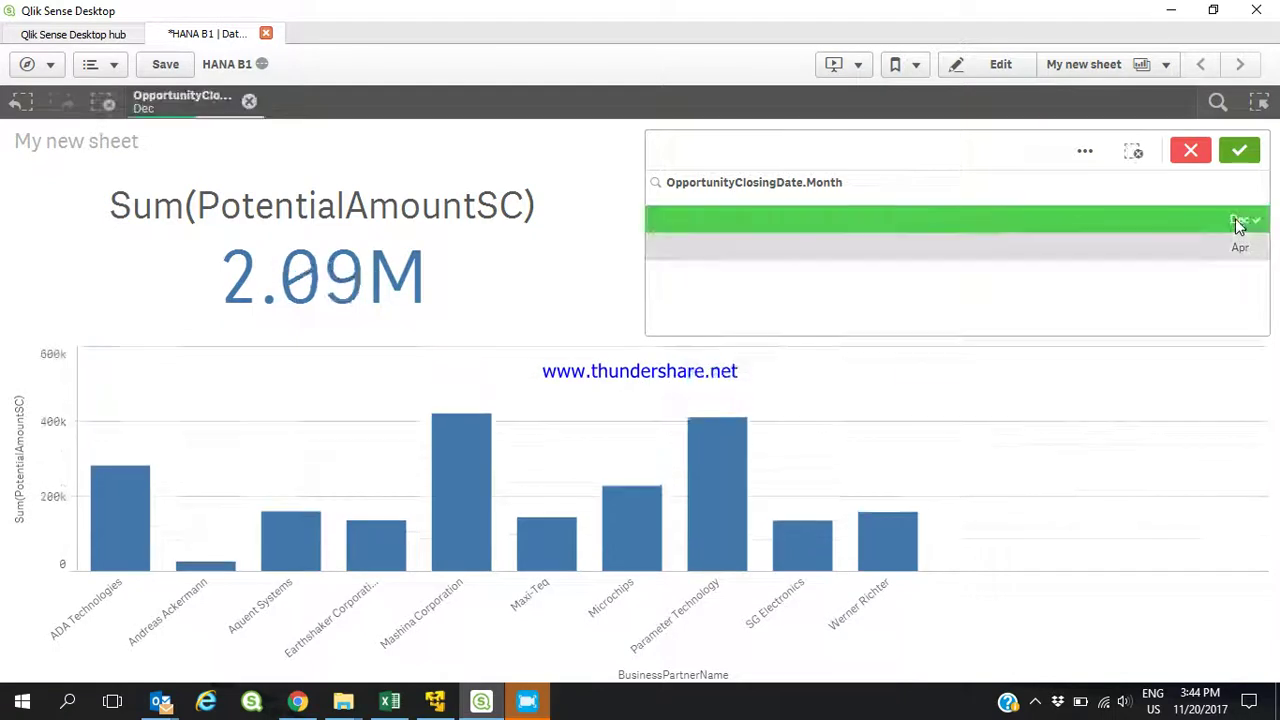
pyautogui.click(1236, 151)
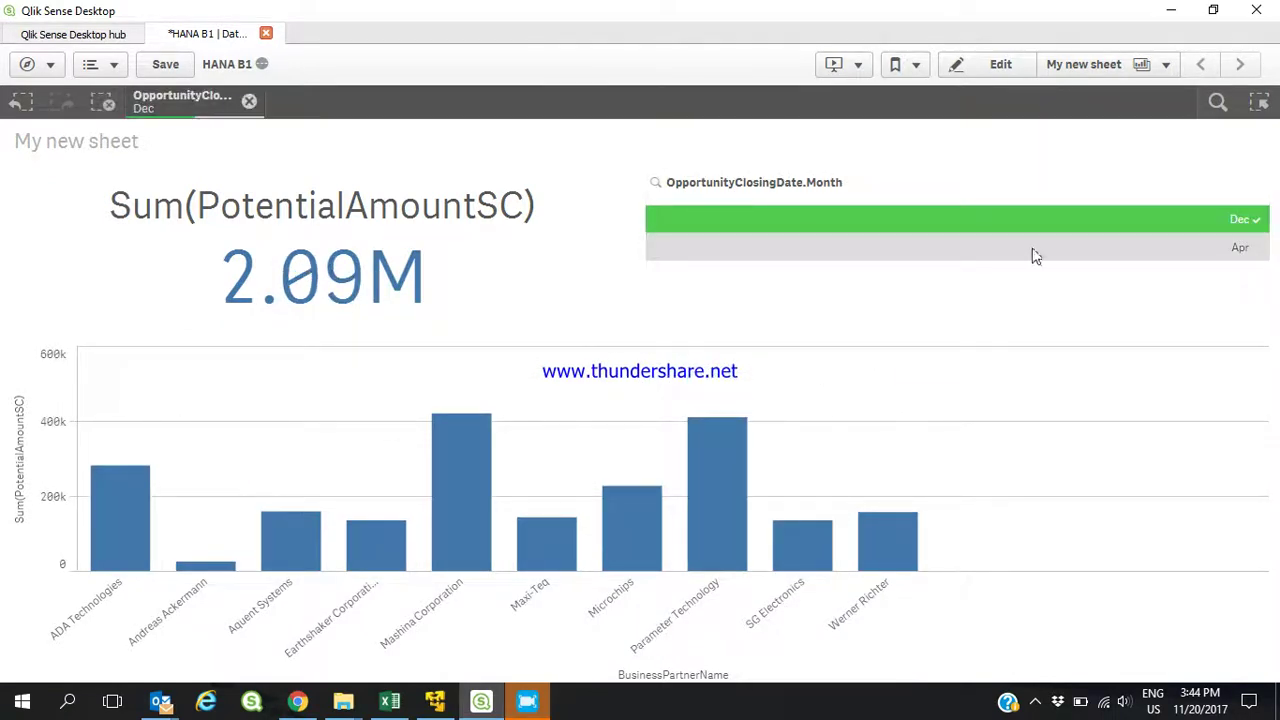
# Switch the closing month filter to Apr and select the business partners from Aquent Systems through Parameter Technology in the bar chart
pyautogui.click(1063, 215)
pyautogui.click(1125, 249)
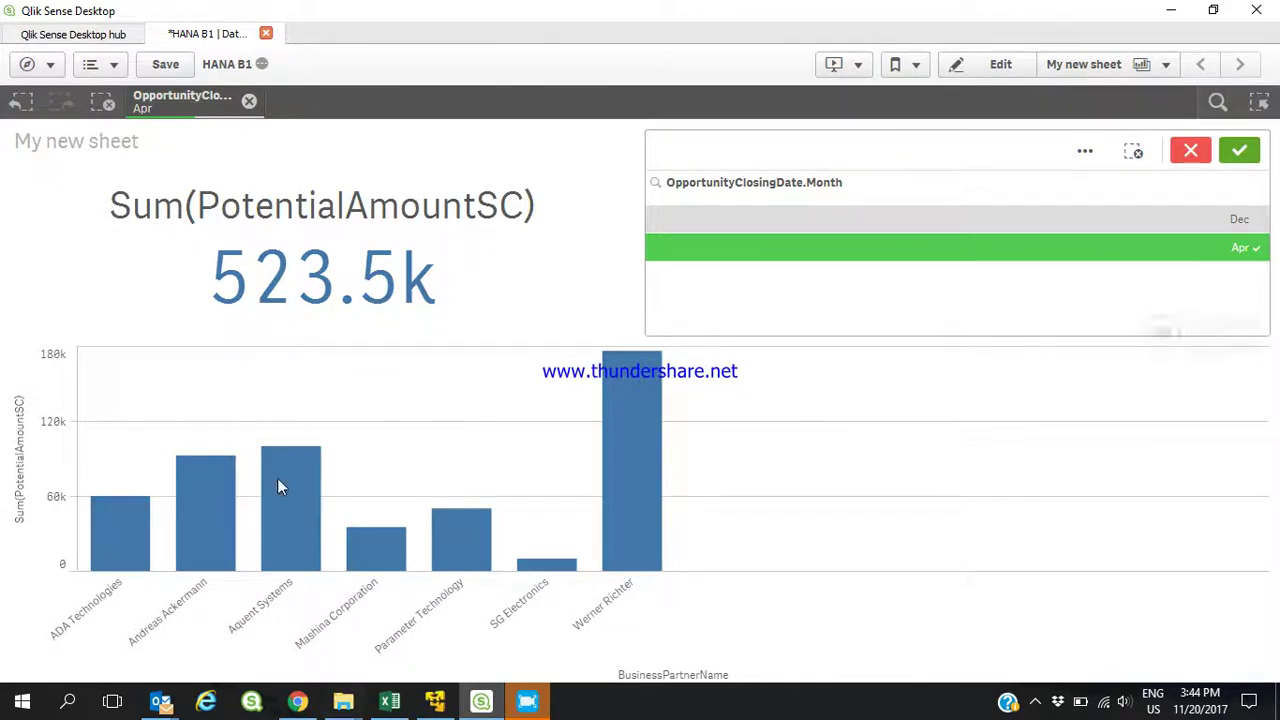
pyautogui.moveTo(276, 592); pyautogui.dragTo(460, 611)
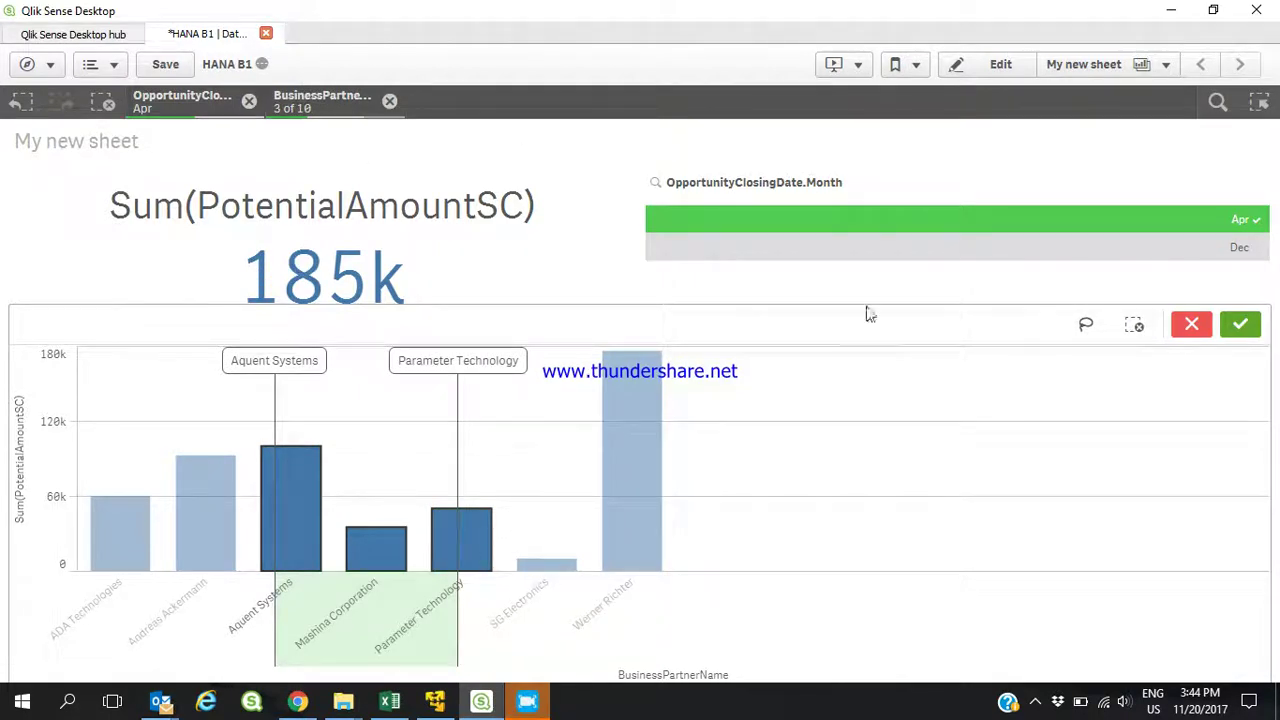
pyautogui.click(1240, 324)
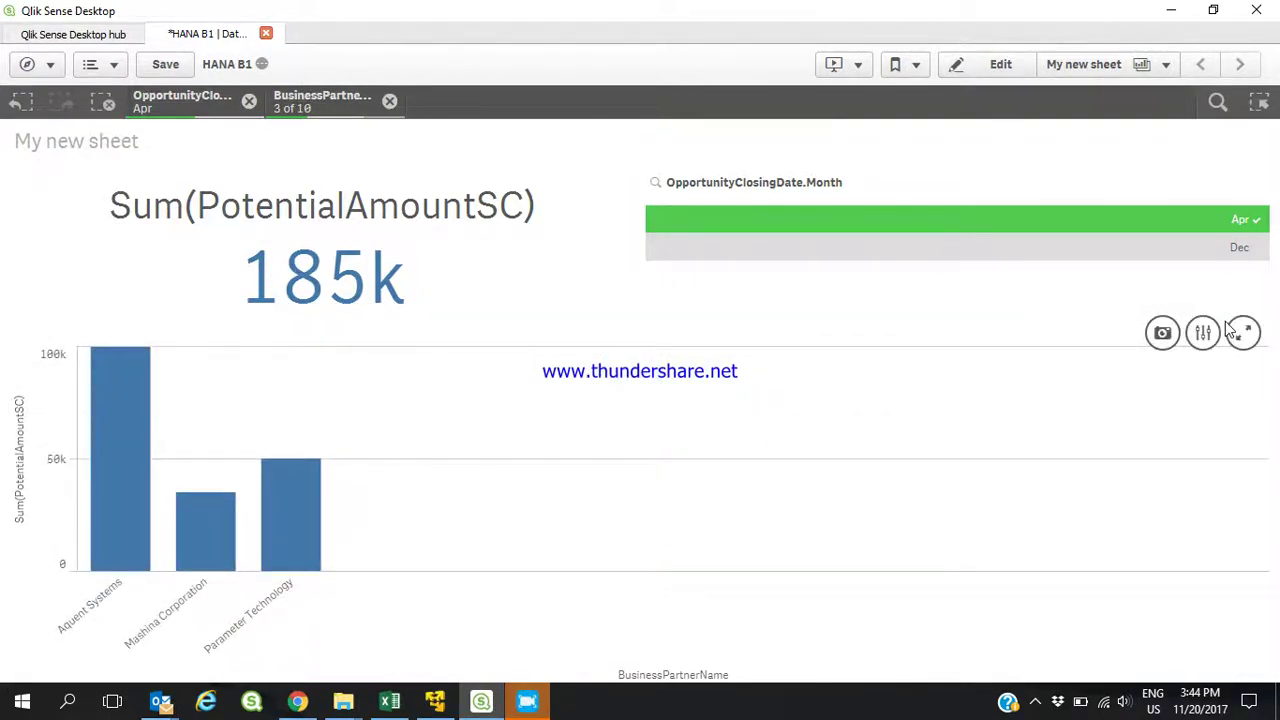